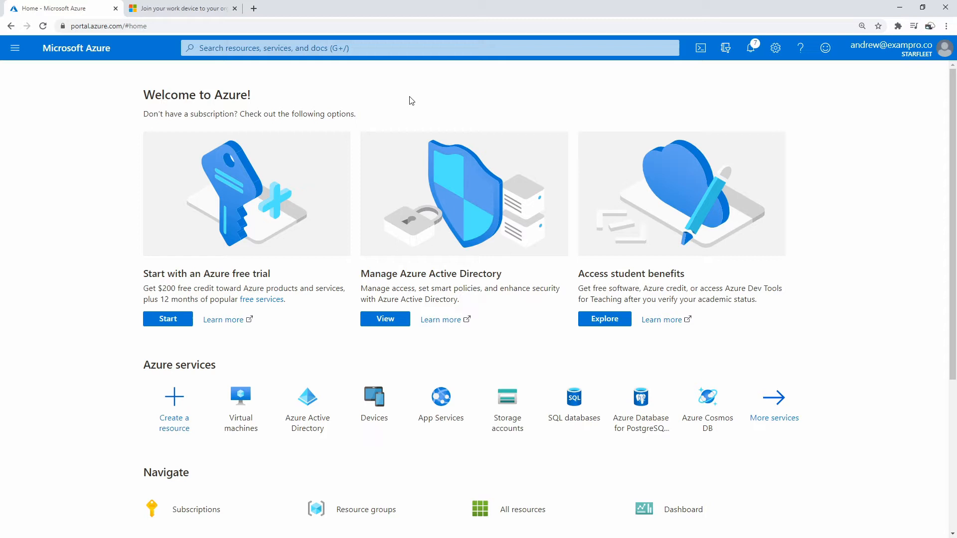
- Try to open the Virtual machines service in the Starfleet tenant
click(385, 47)
text(virtual)
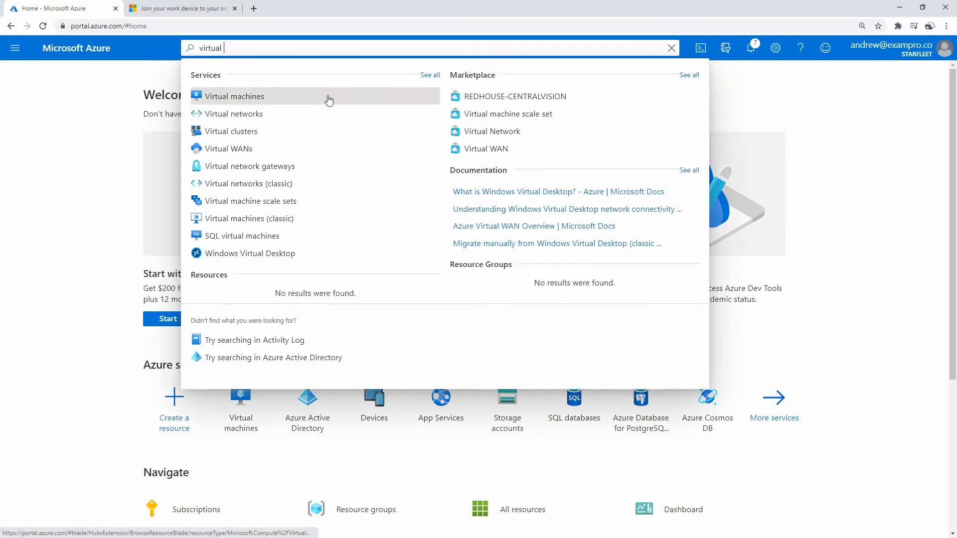
click(327, 96)
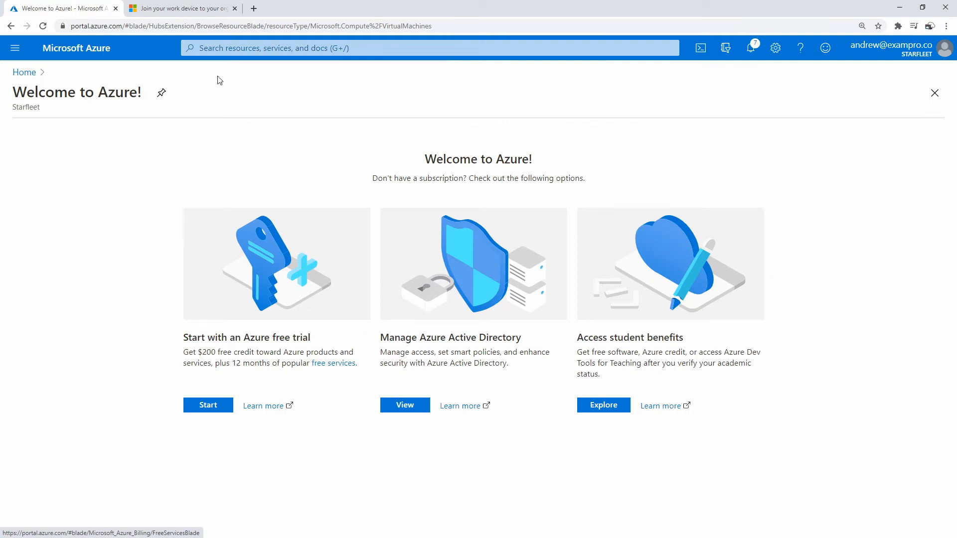
- Open Azure Active Directory and switch to the Exampro Training Inc tenant
click(219, 48)
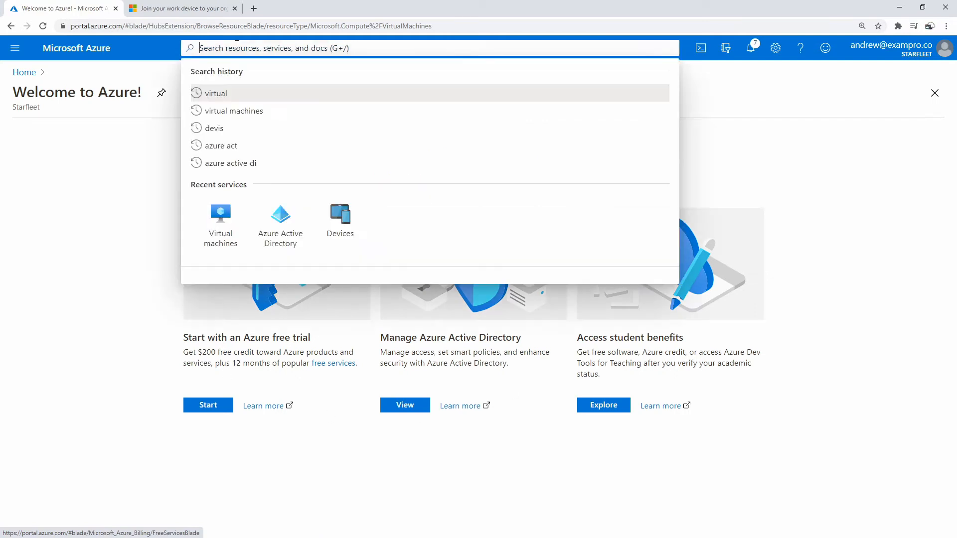
click(287, 227)
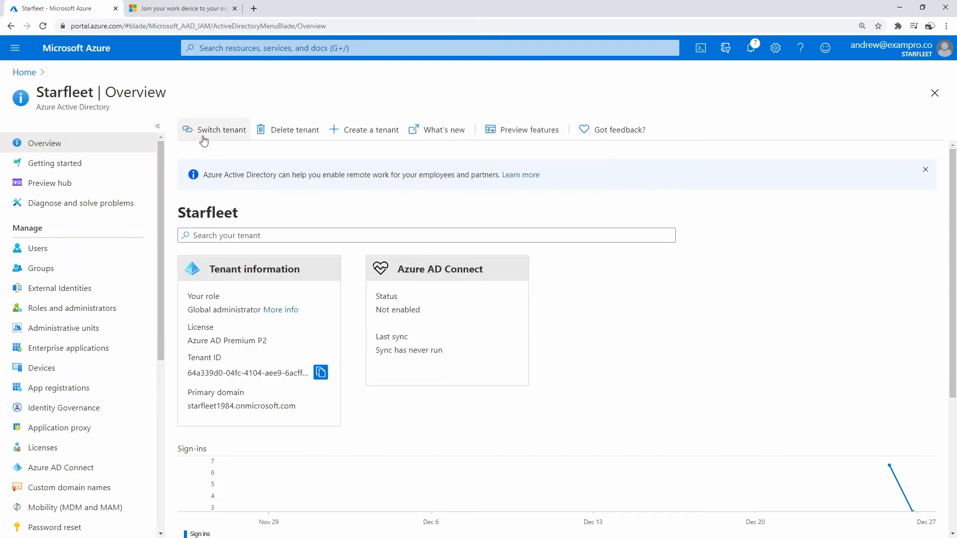
click(215, 130)
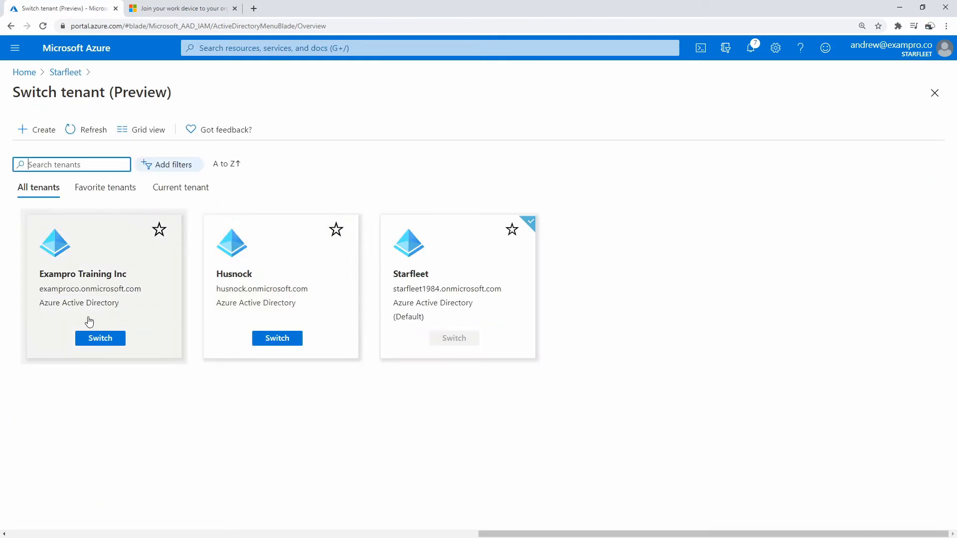
click(106, 341)
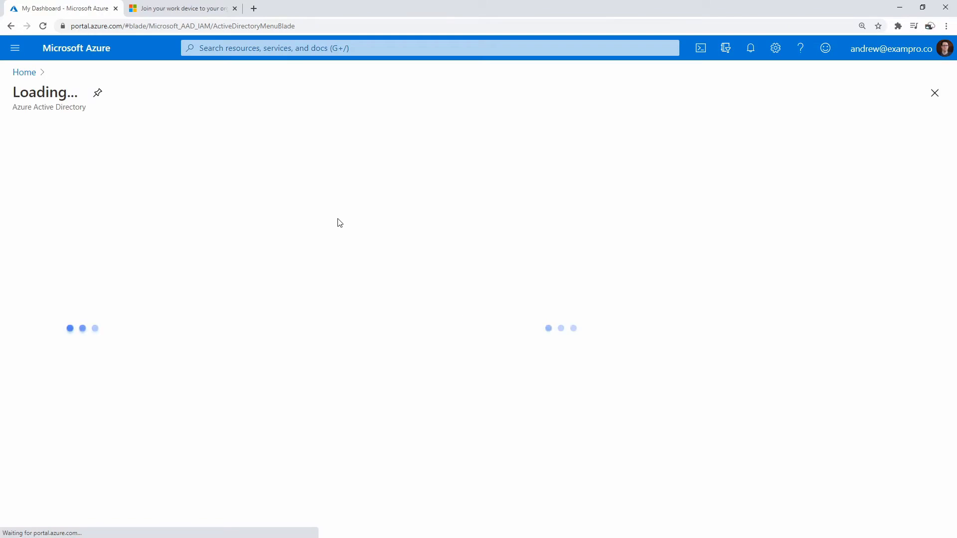
- Open the Virtual machines service from the home page and start creating a new virtual machine
click(24, 72)
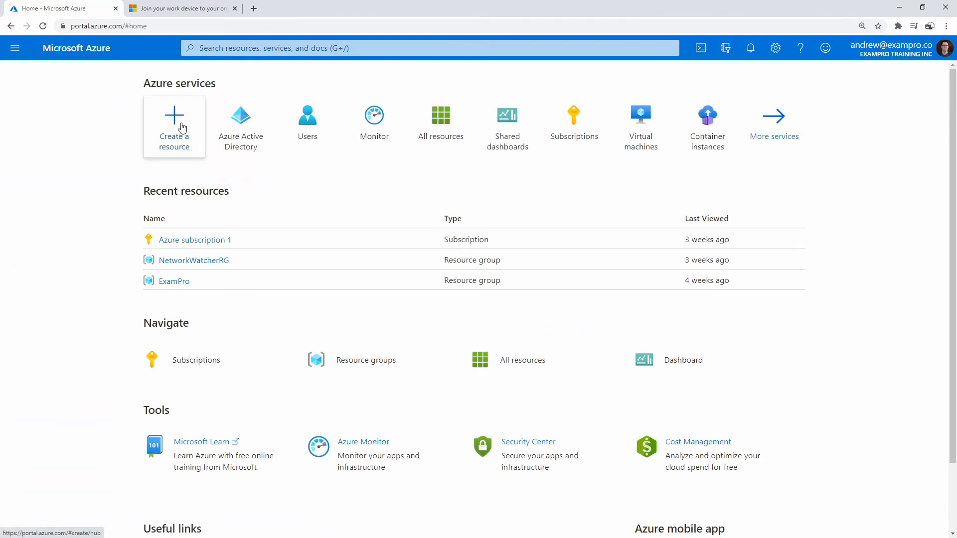
click(276, 47)
text(virtual)
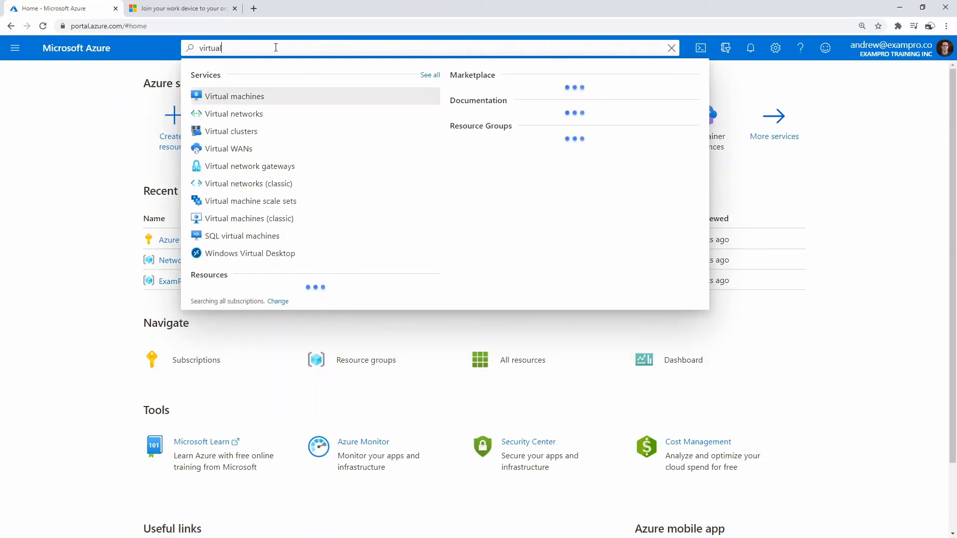
click(303, 95)
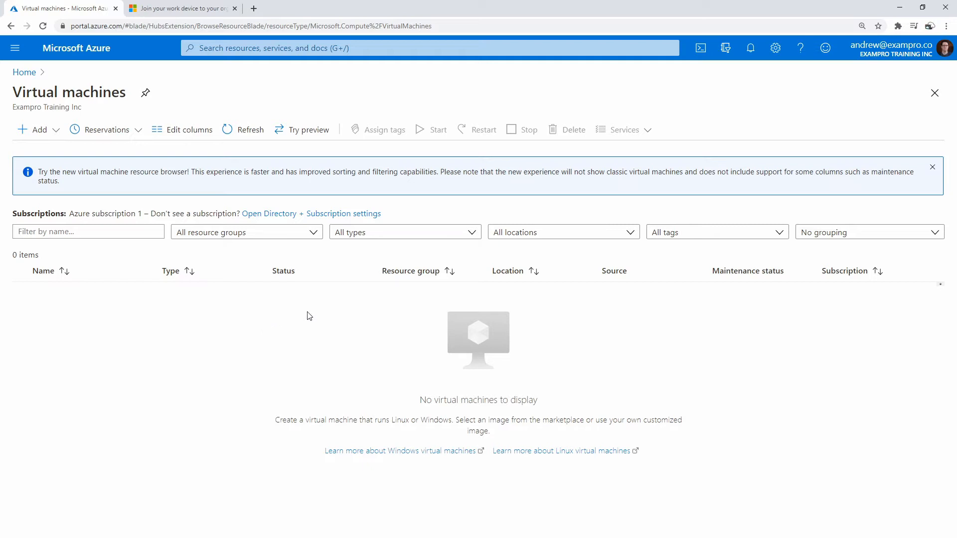
click(50, 131)
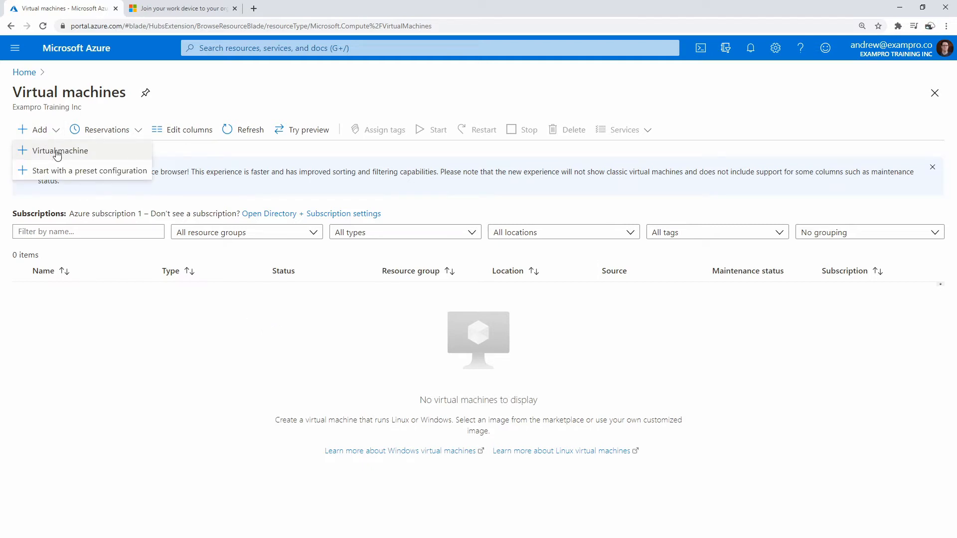
click(57, 152)
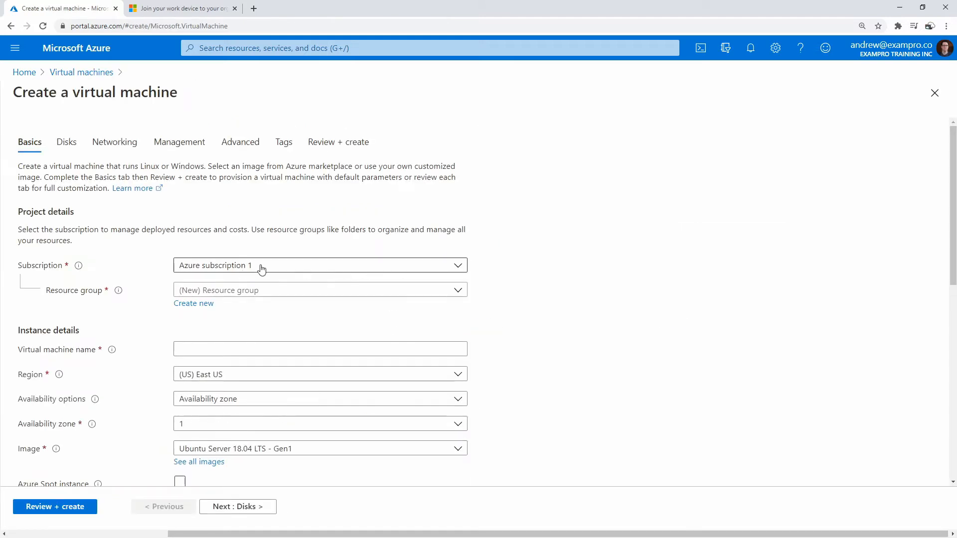
- Create a new resource group named Bajor for the virtual machine
scroll(509, 274, down, 1)
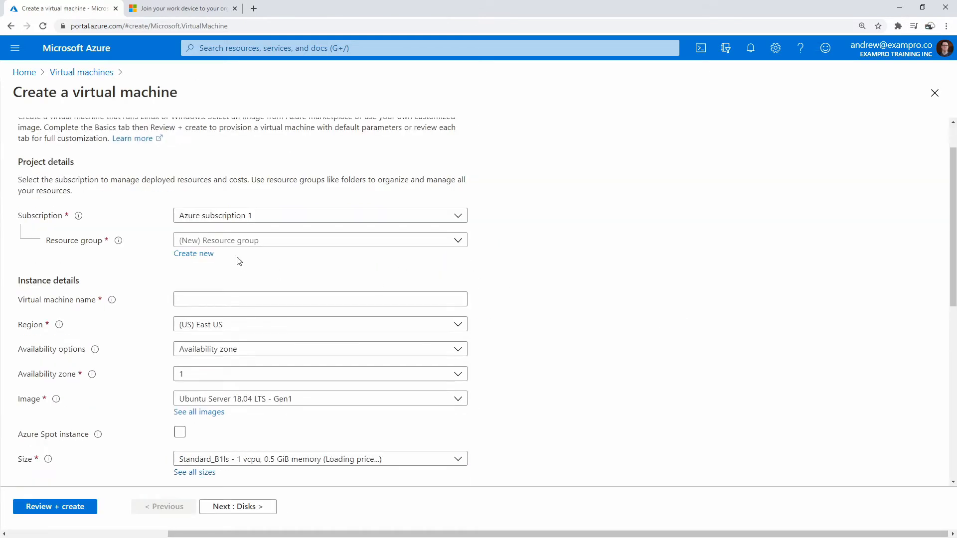
click(245, 242)
click(238, 246)
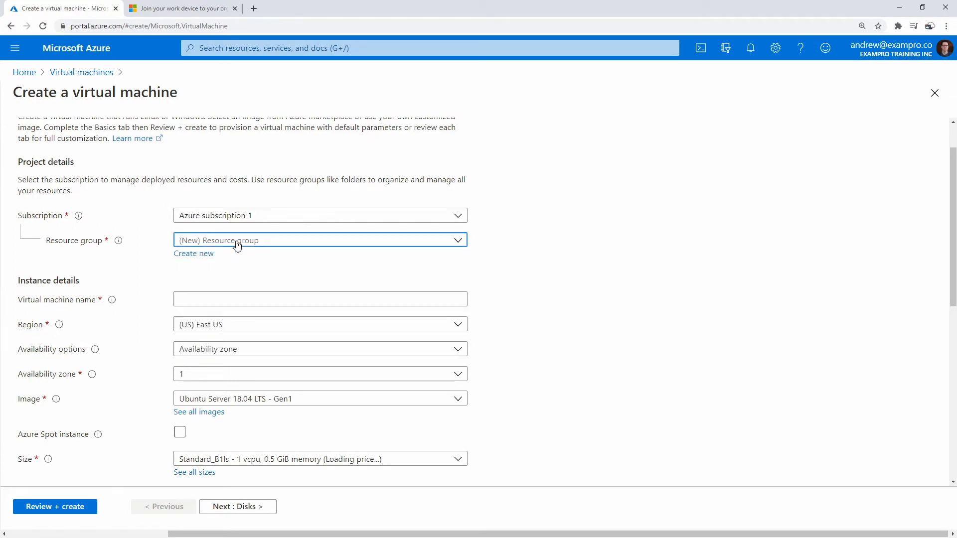
click(205, 254)
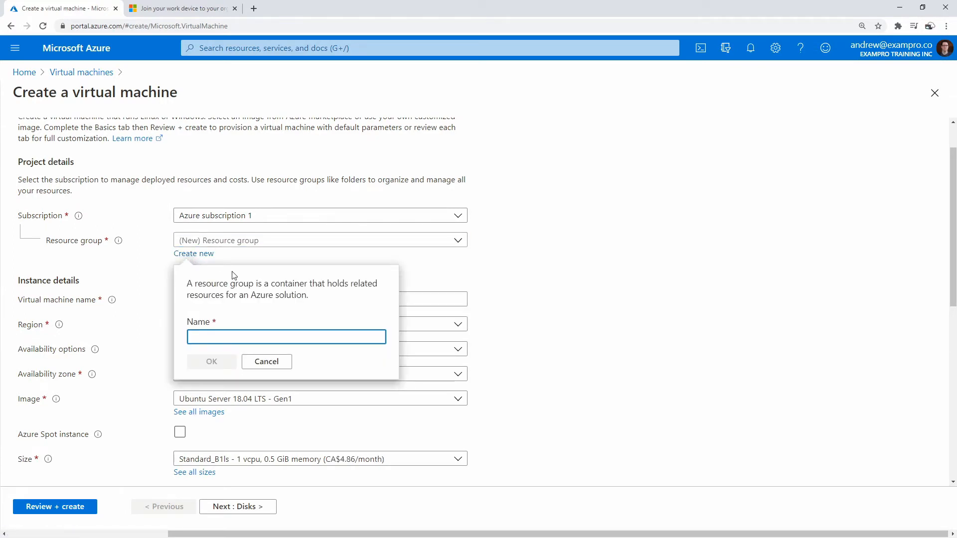
text(Bajor)
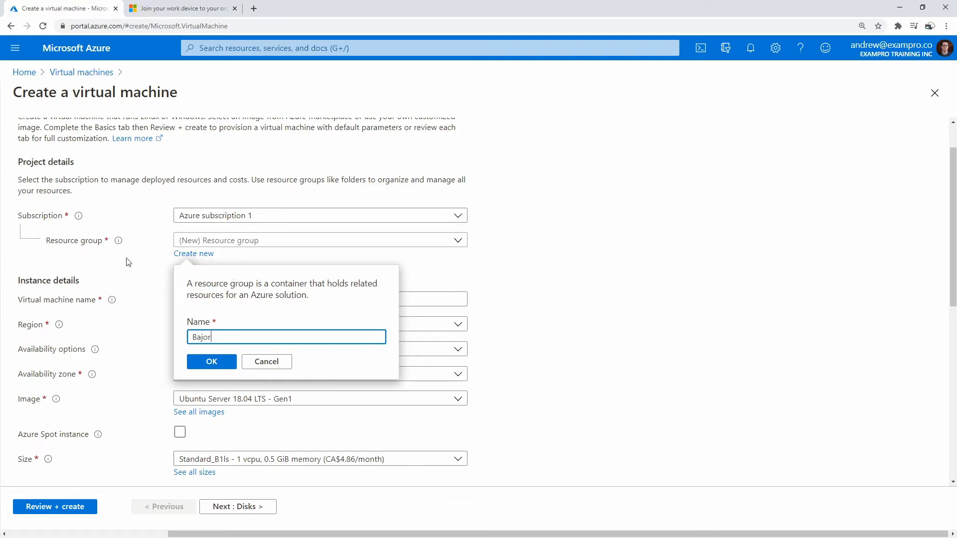
click(213, 363)
- Set the virtual machine name to Bajor
scroll(211, 262, down, 1)
click(254, 249)
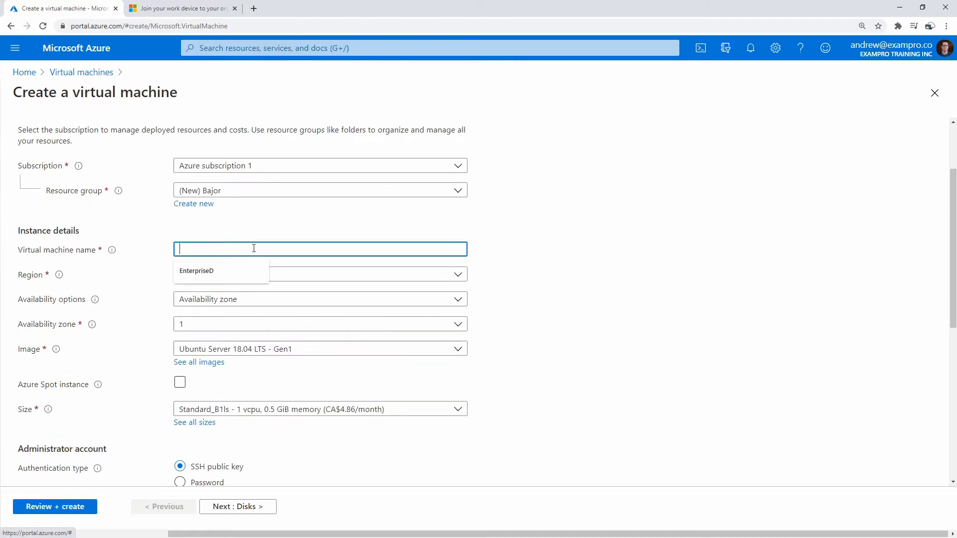
text(B)
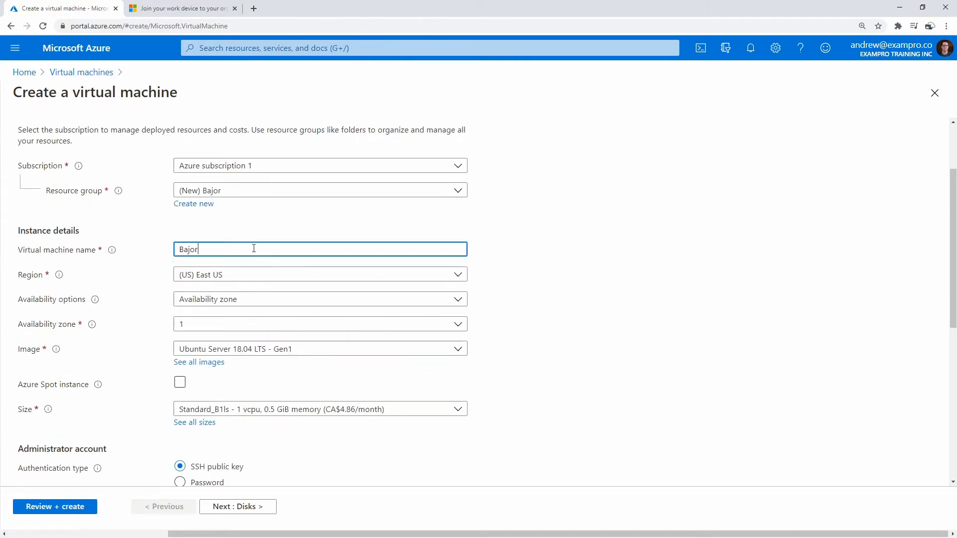
text(ajor)
click(250, 243)
- Browse the Marketplace images available for the virtual machine and return to the creation form
scroll(127, 259, down, 1)
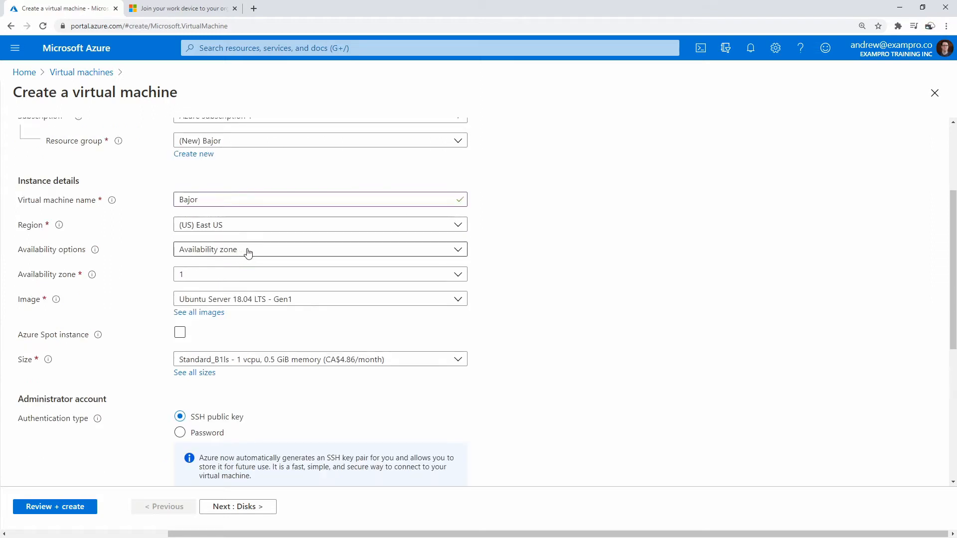
scroll(137, 242, down, 1)
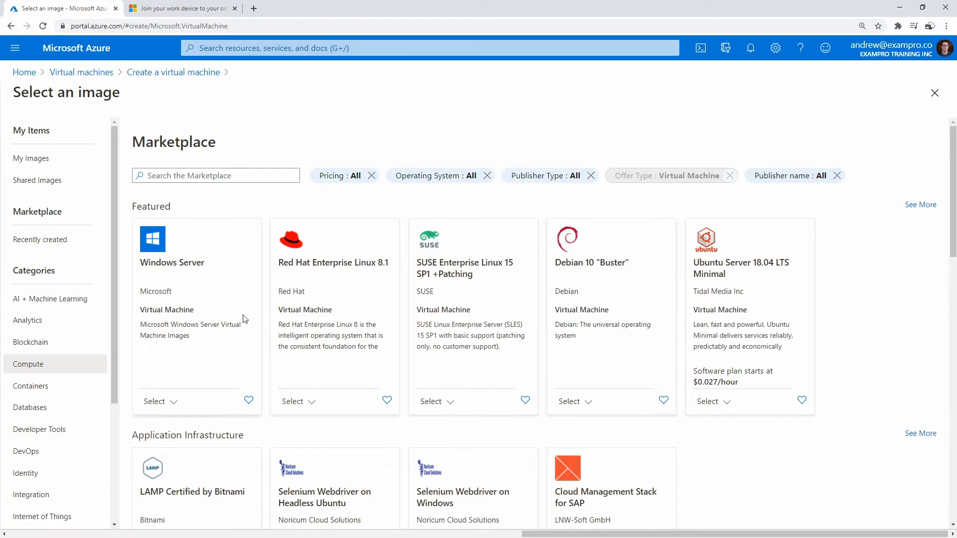
scroll(245, 320, down, 1)
scroll(244, 319, up, 1)
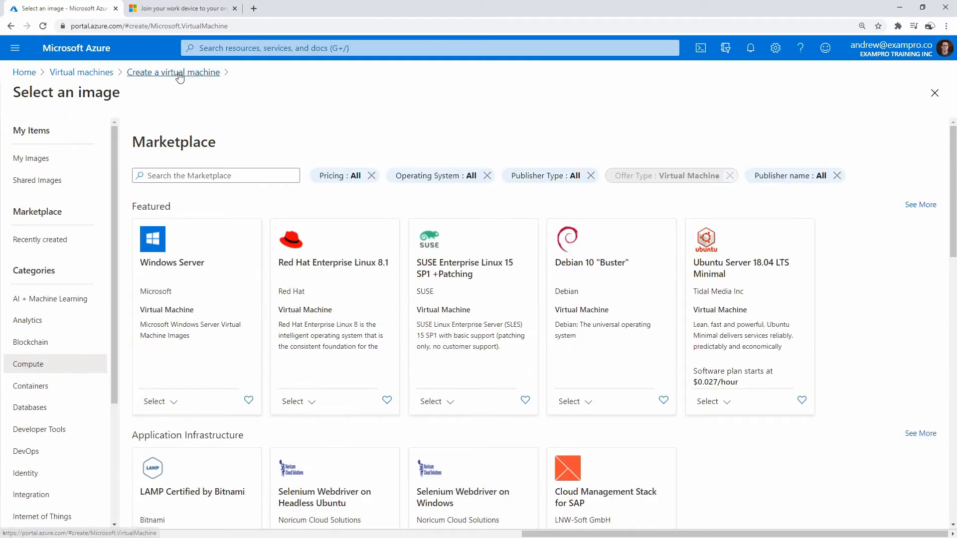
click(934, 98)
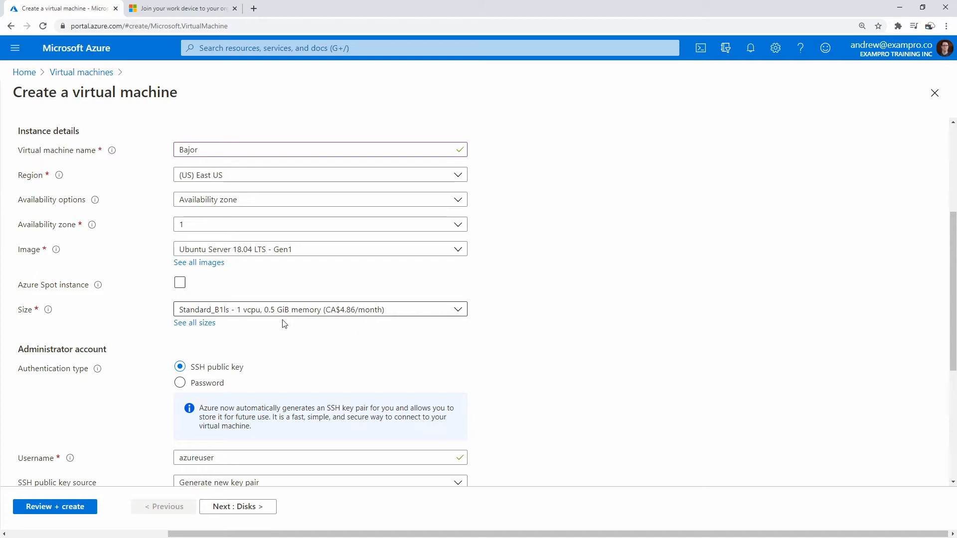
- Sort the available VM sizes by monthly cost and select the B1ls size
click(202, 324)
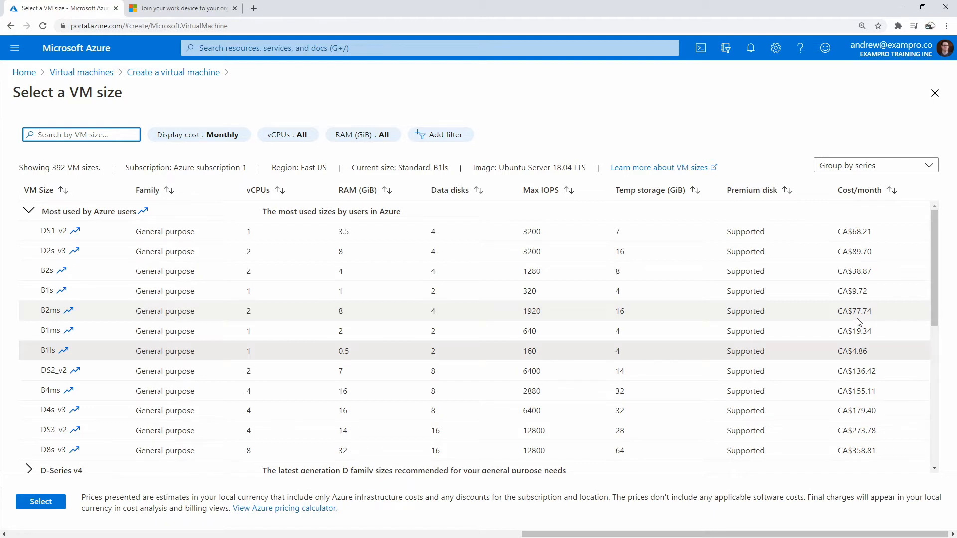
click(882, 192)
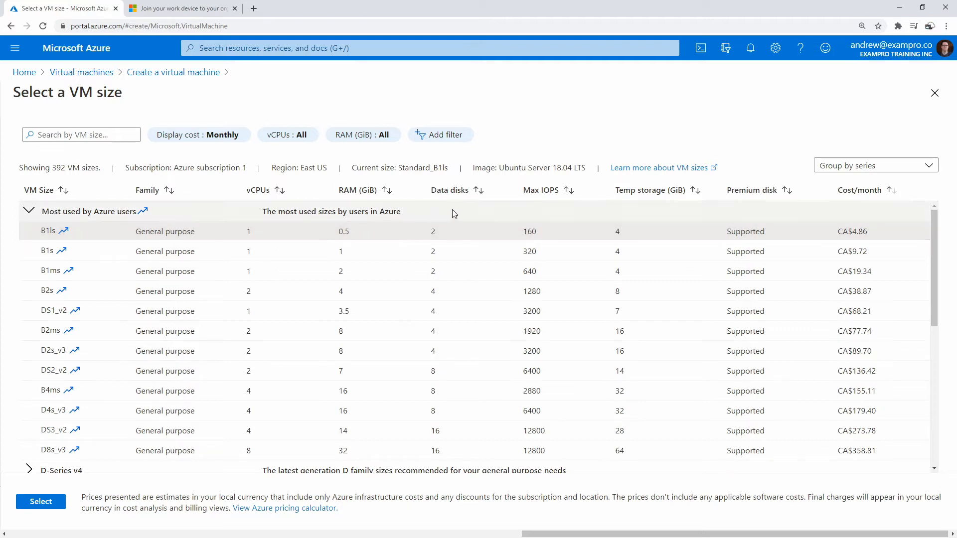
click(47, 502)
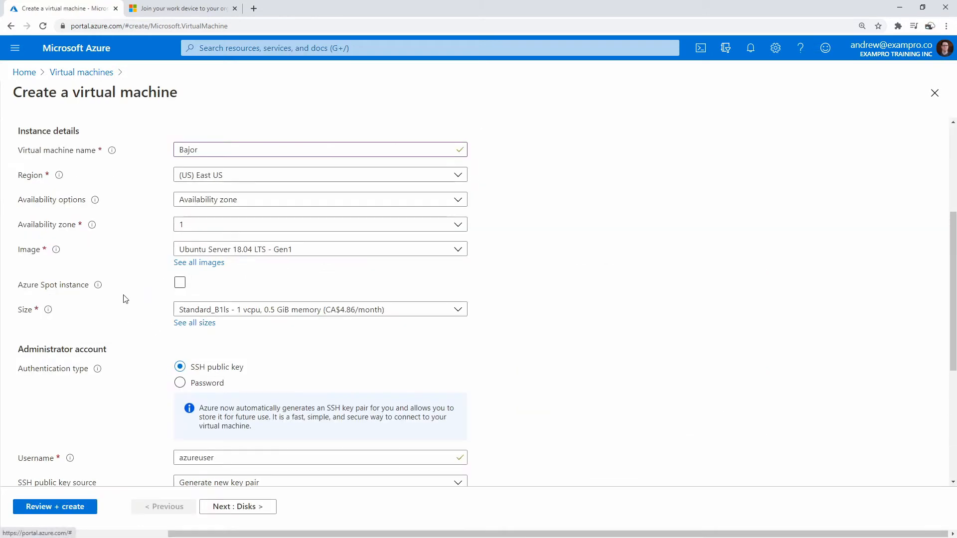
- Try the Password authentication type for the administrator account and return to SSH public key
scroll(119, 284, down, 1)
scroll(115, 284, down, 1)
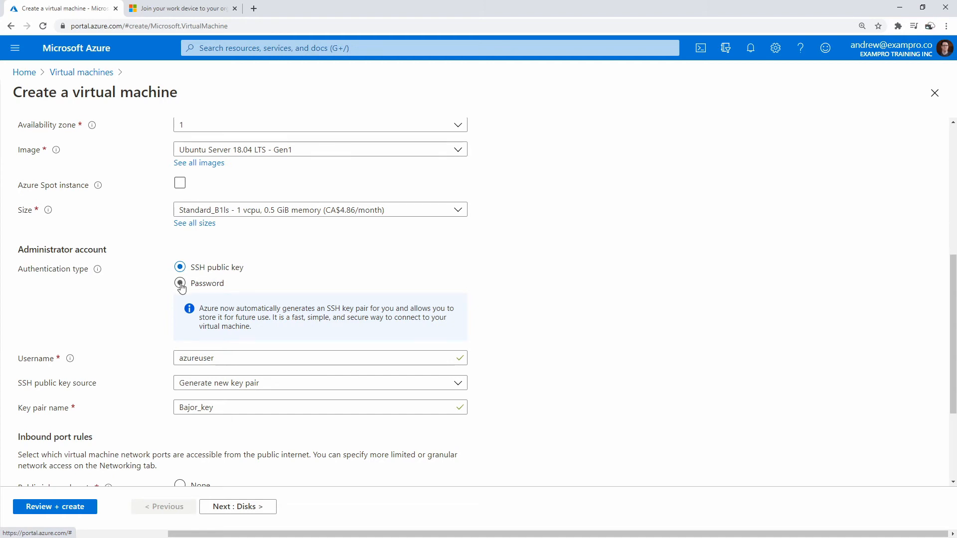
click(180, 283)
click(180, 268)
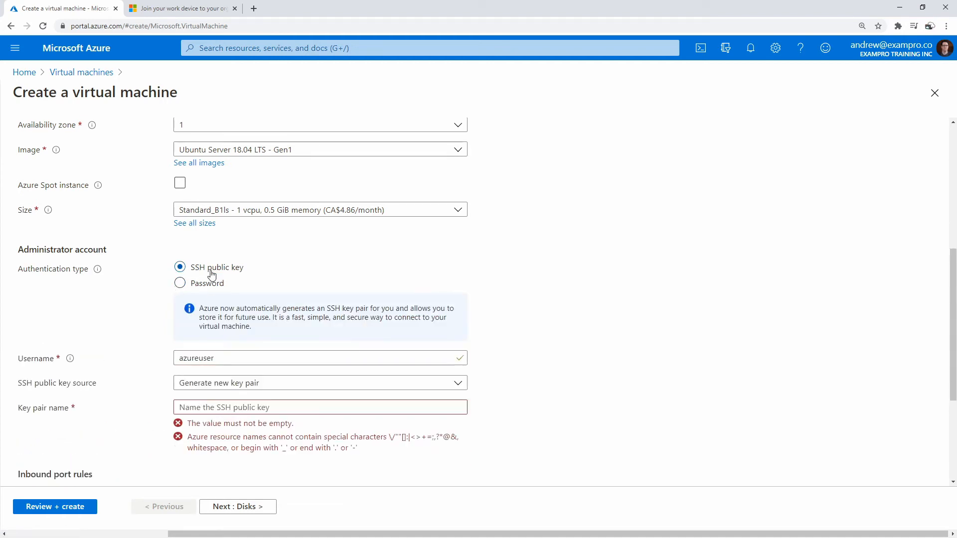
- Set the administrator username to bajor and name the newly generated SSH key pair bajor
scroll(149, 309, down, 1)
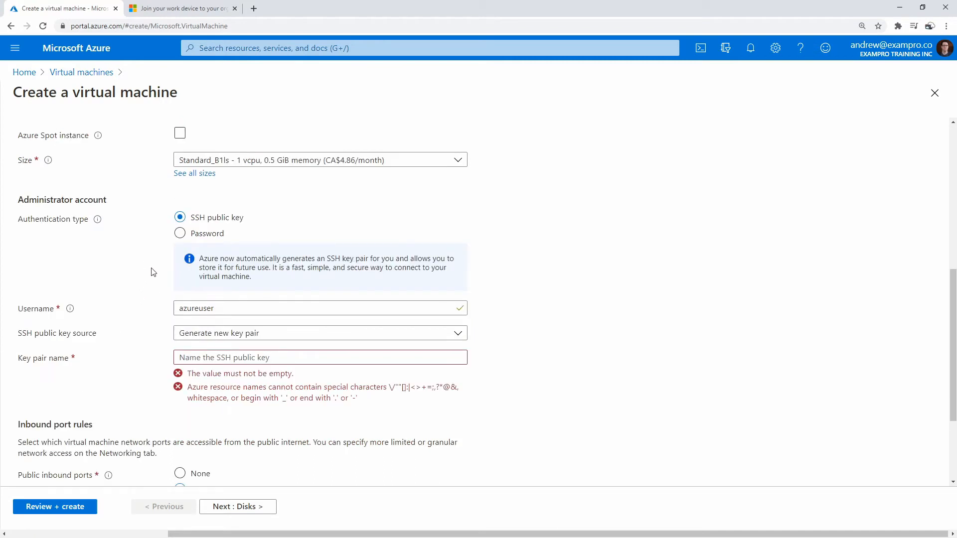
scroll(149, 290, down, 1)
double_click(186, 261)
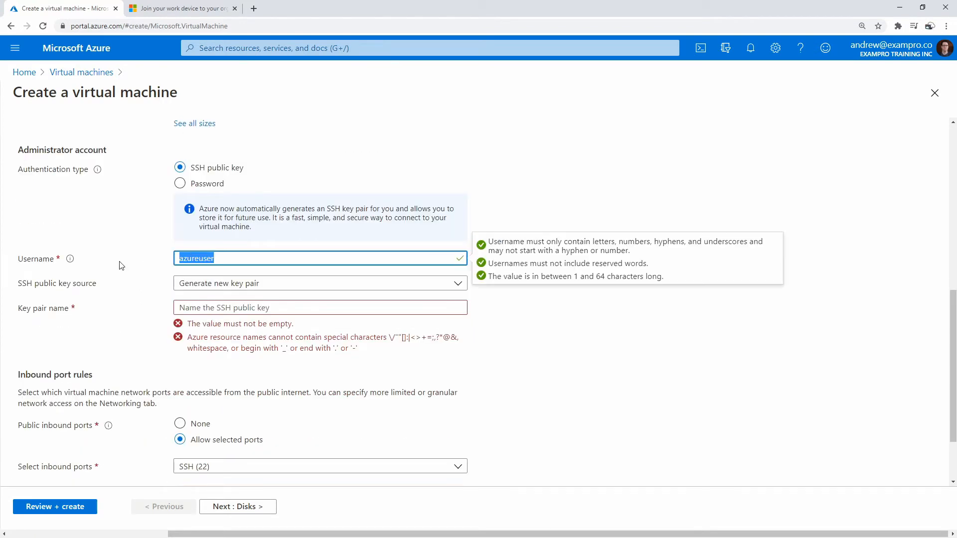
text(bajor)
click(237, 283)
click(225, 301)
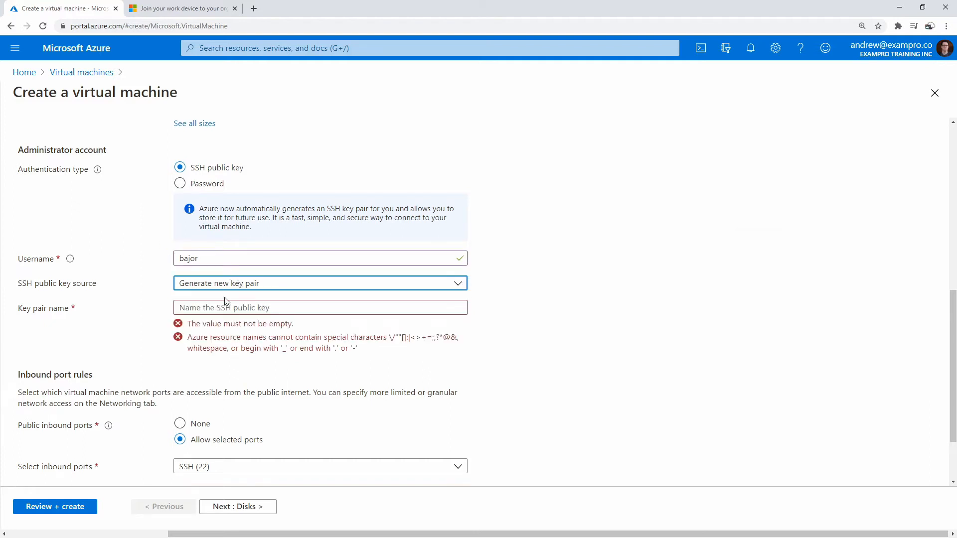
click(217, 307)
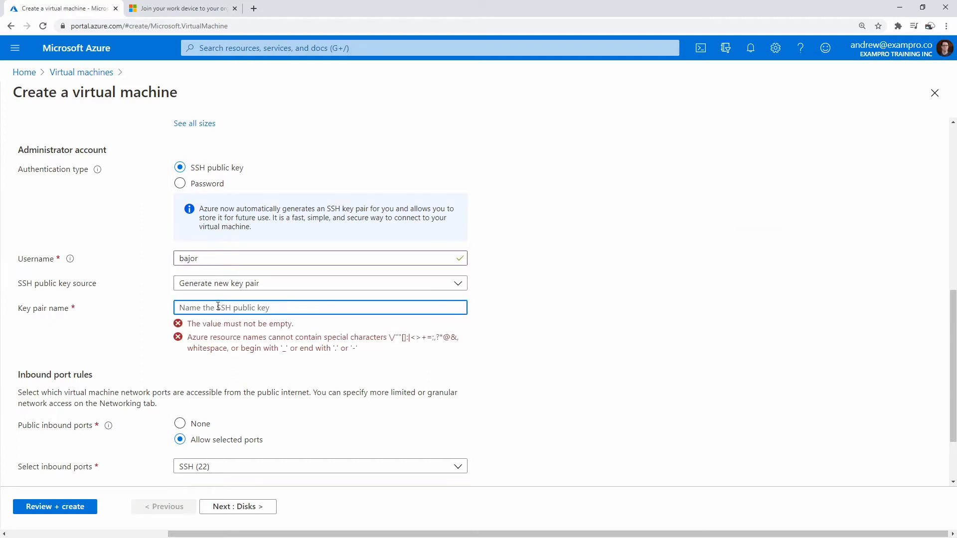
text(bajor)
click(634, 268)
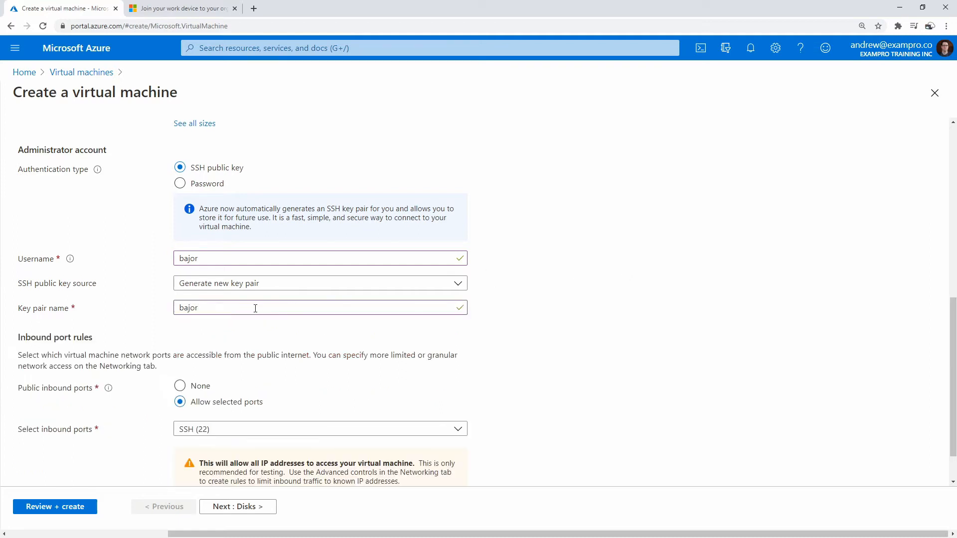
- Try the None option for public inbound ports and return to allowing SSH (22)
scroll(349, 259, down, 1)
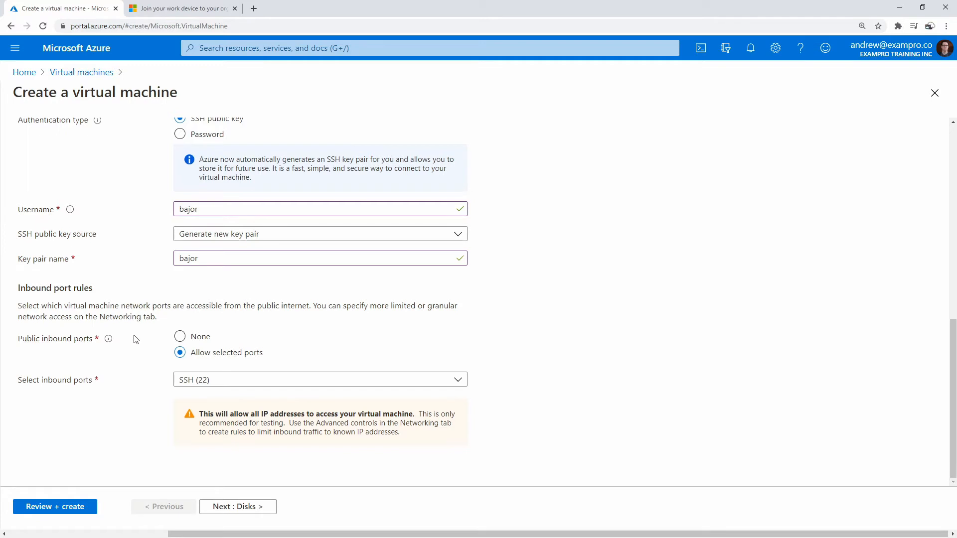
click(180, 337)
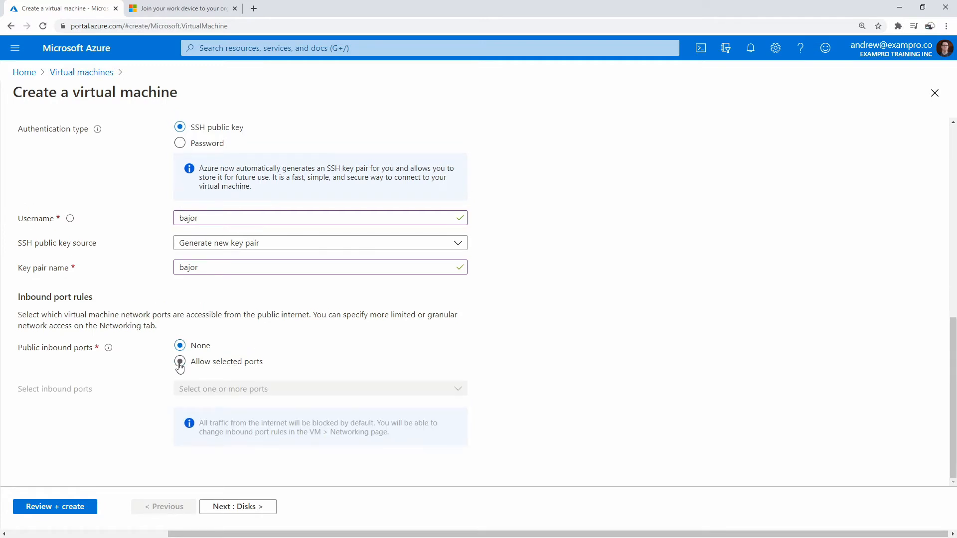
click(180, 362)
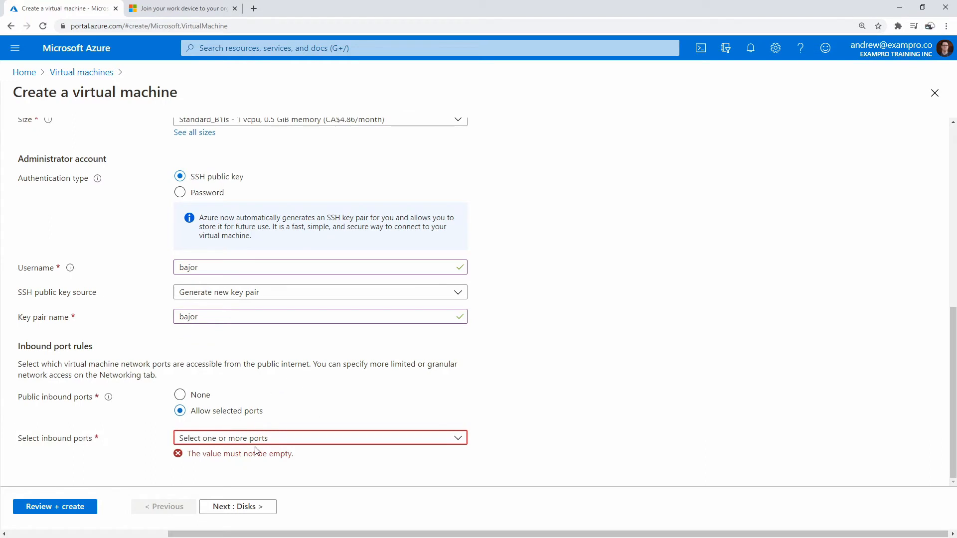
click(274, 440)
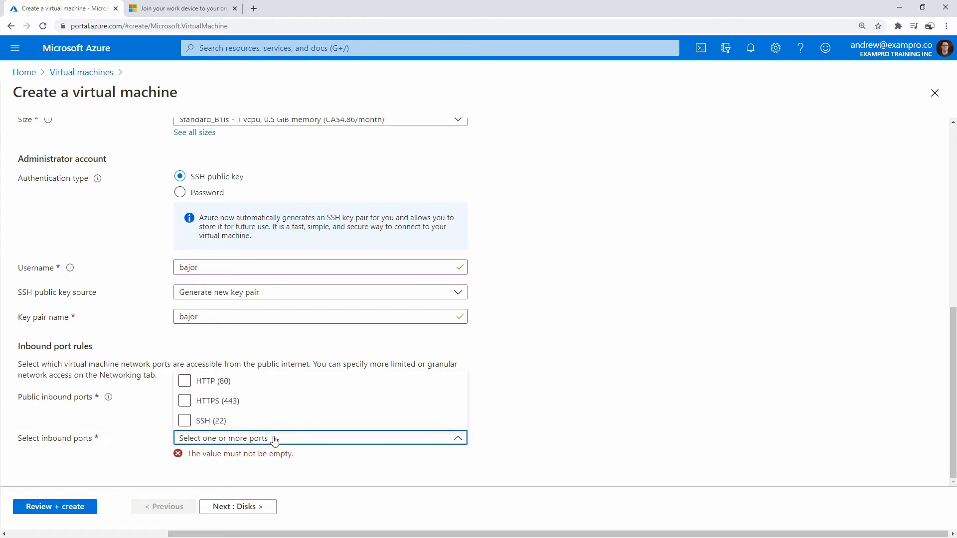
click(184, 421)
click(569, 414)
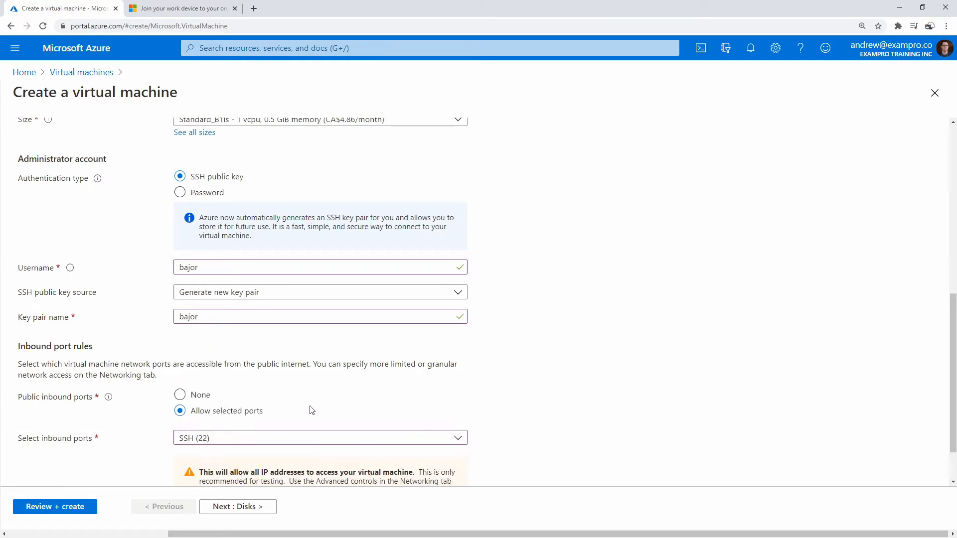
- Add HTTP (80) to the allowed public inbound ports and review the basic settings
scroll(299, 404, down, 1)
click(264, 382)
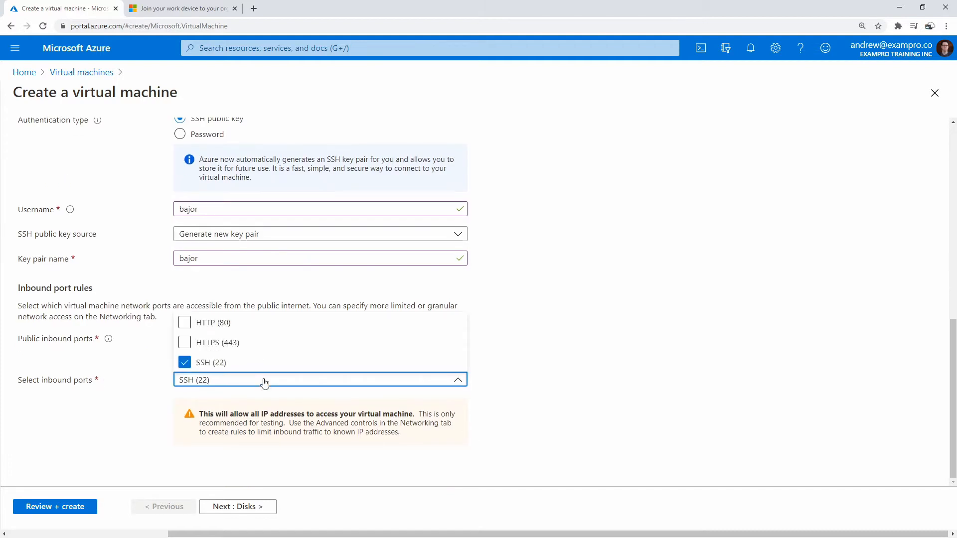
click(185, 323)
click(571, 349)
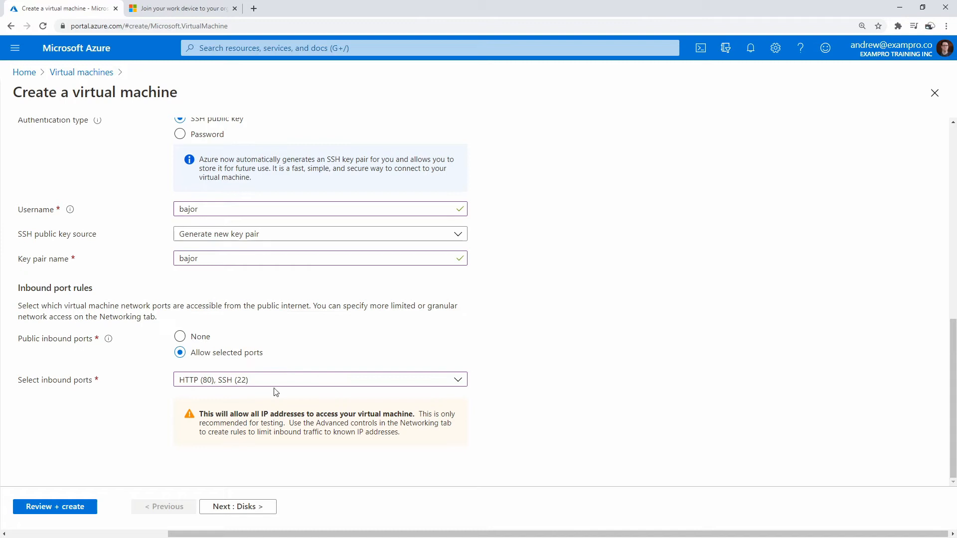
scroll(272, 401, up, 3)
scroll(246, 426, up, 6)
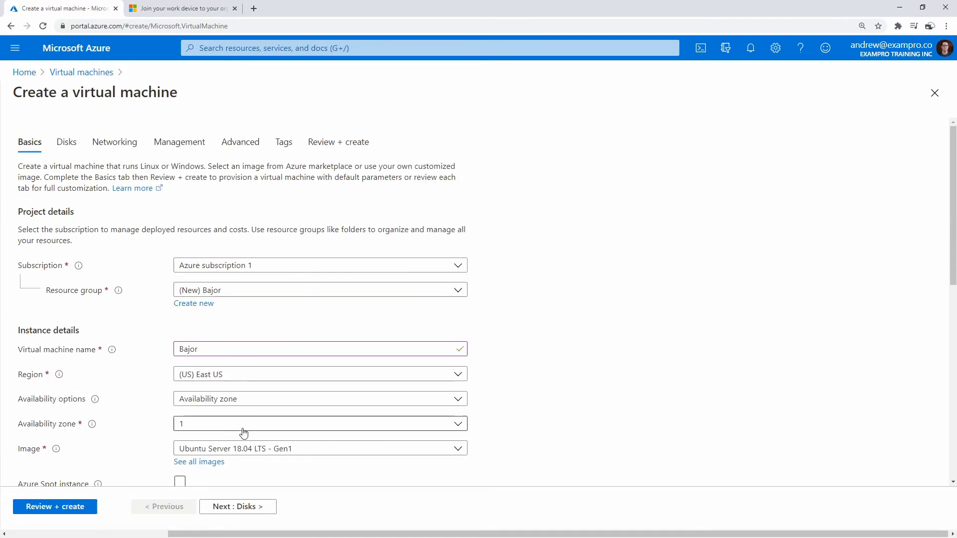
- Set the OS disk type to Standard HDD in the virtual machine's disk settings
click(239, 506)
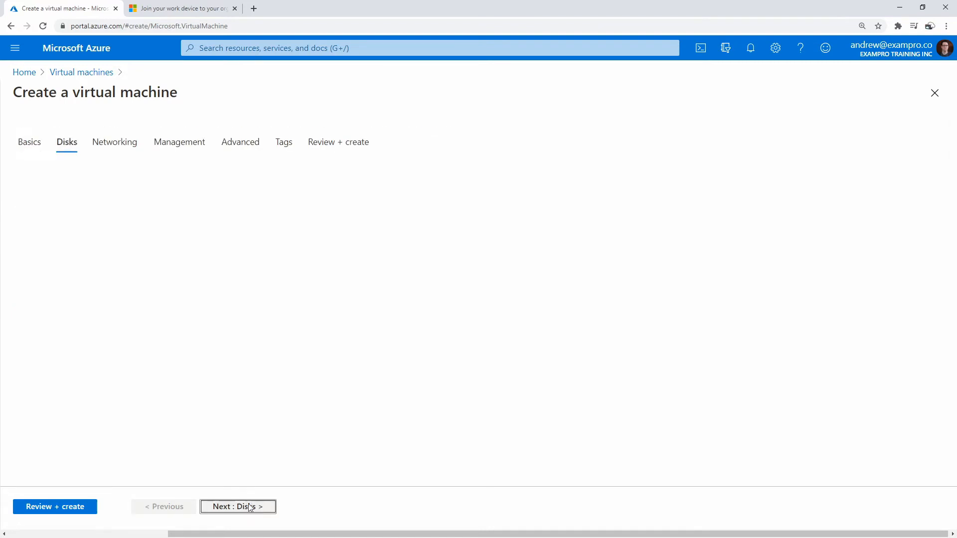
click(208, 211)
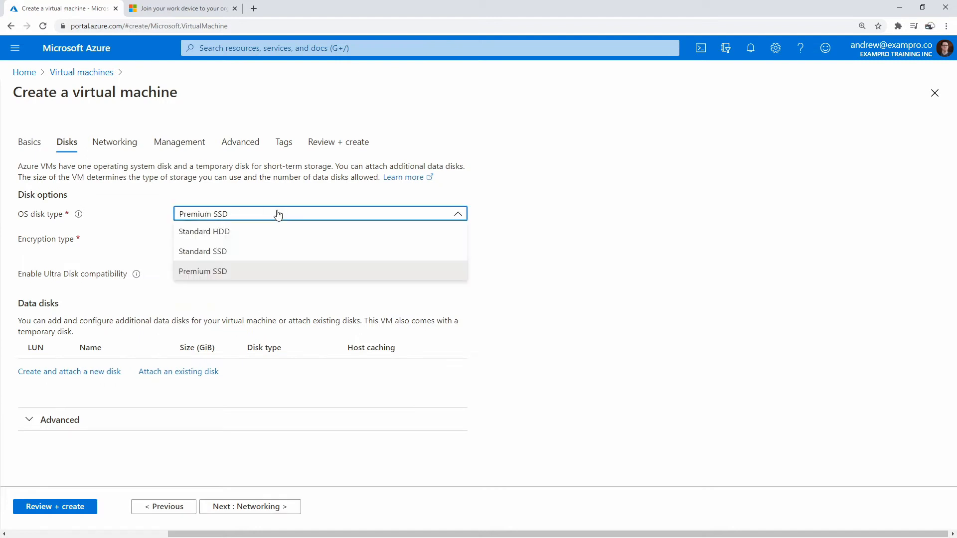
click(246, 234)
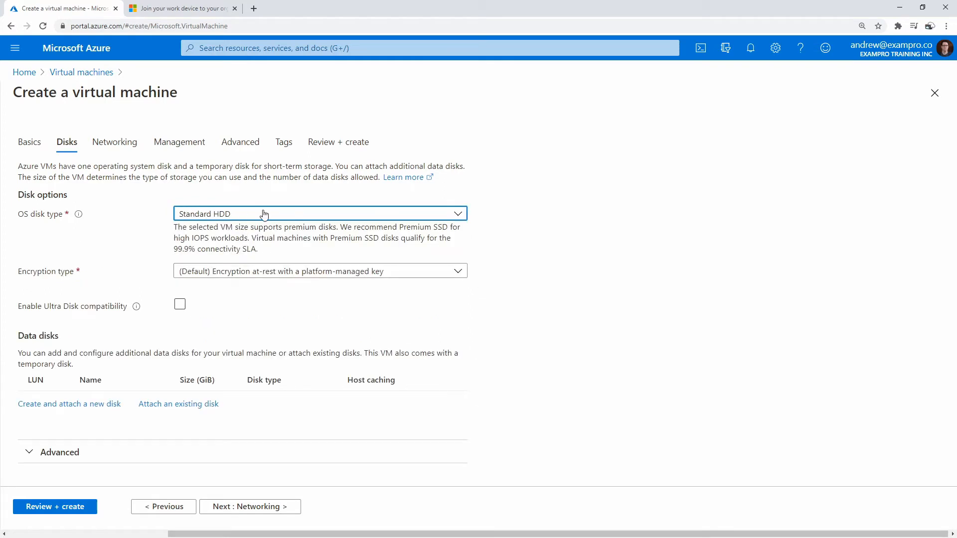
click(229, 216)
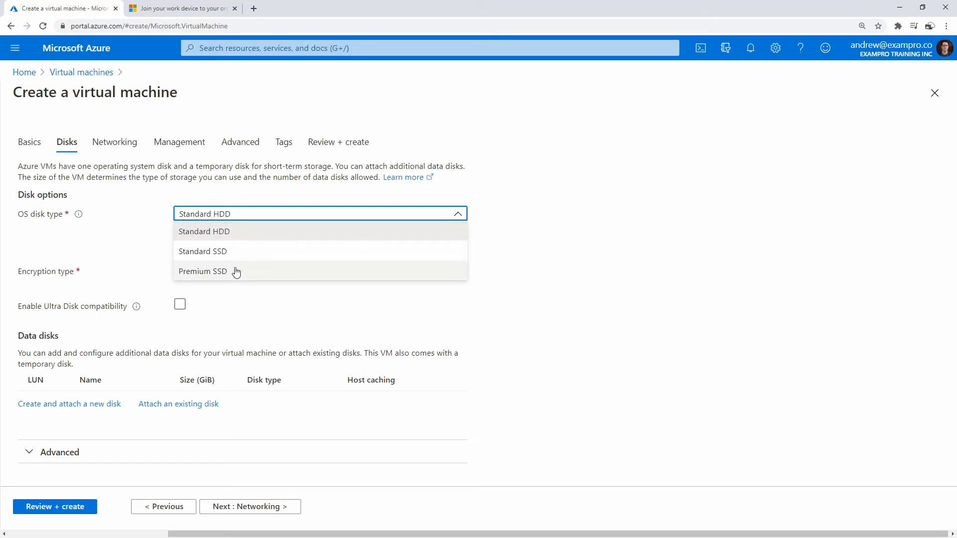
click(242, 216)
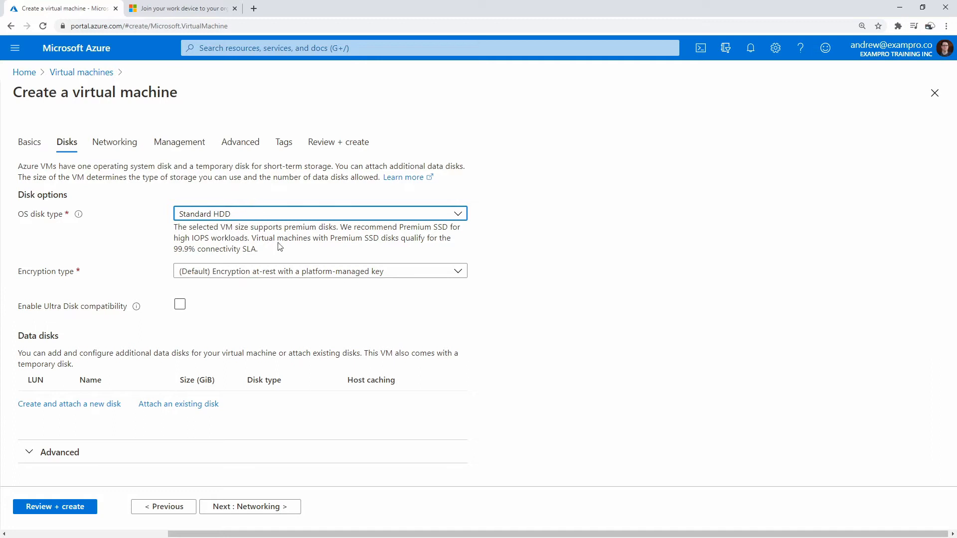
- Check the available encryption types and try enabling Ultra Disk compatibility, returning it to off
click(292, 272)
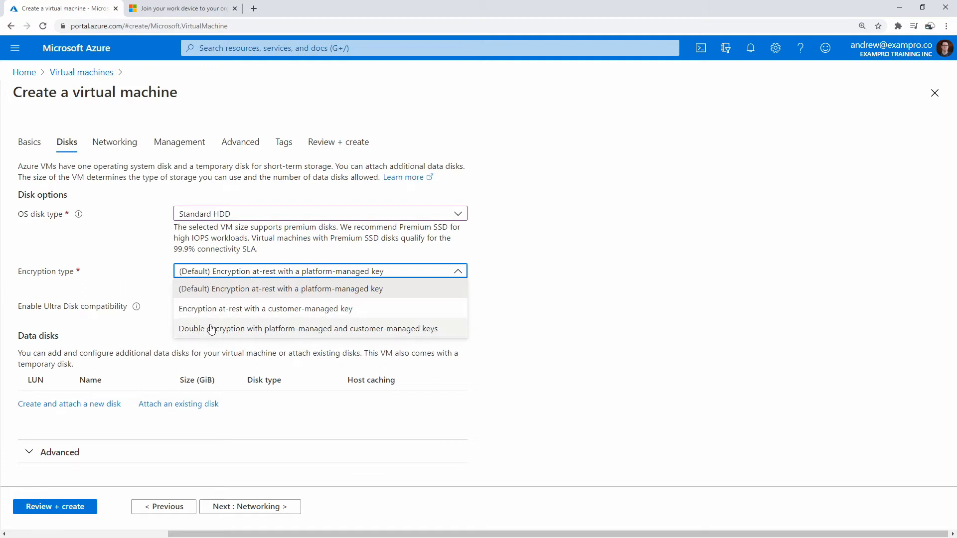
click(316, 273)
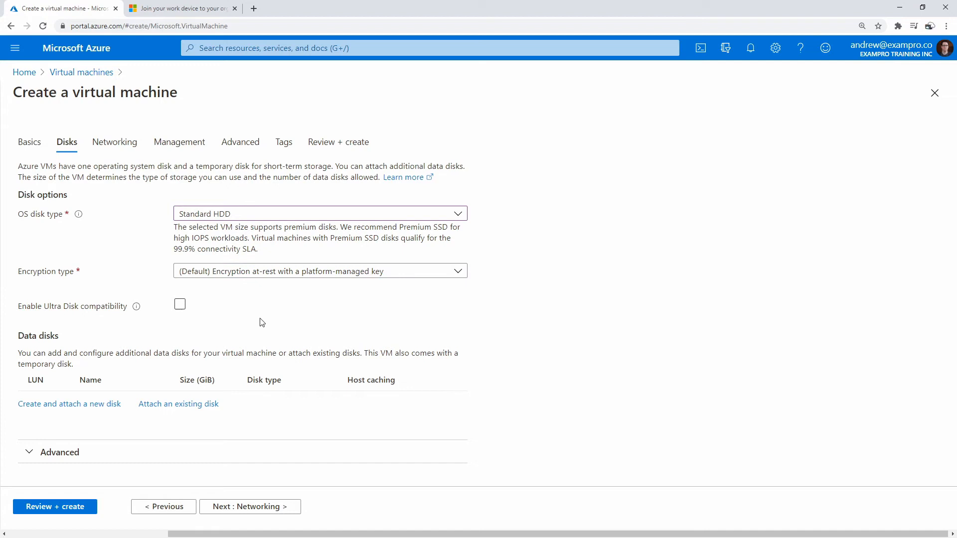
drag(50, 307, 119, 307)
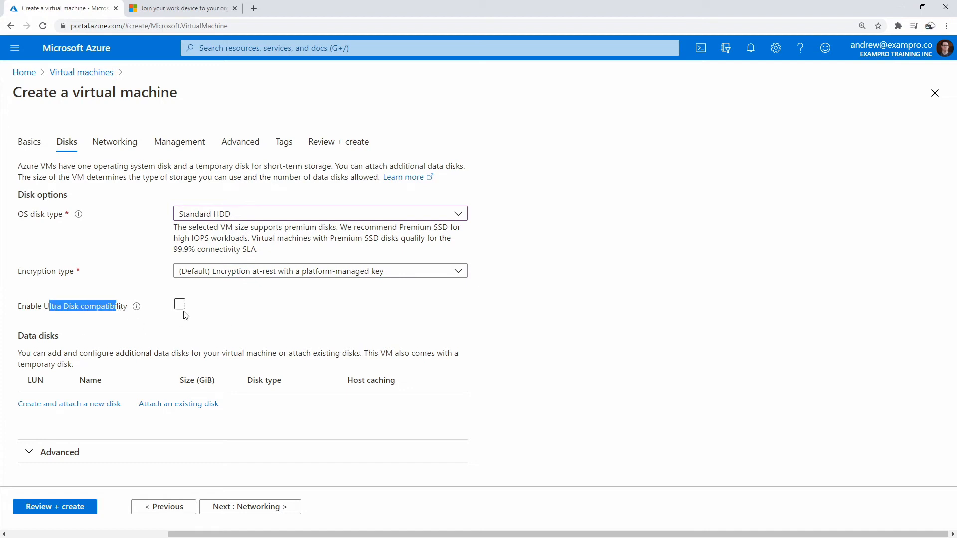
click(237, 318)
click(242, 313)
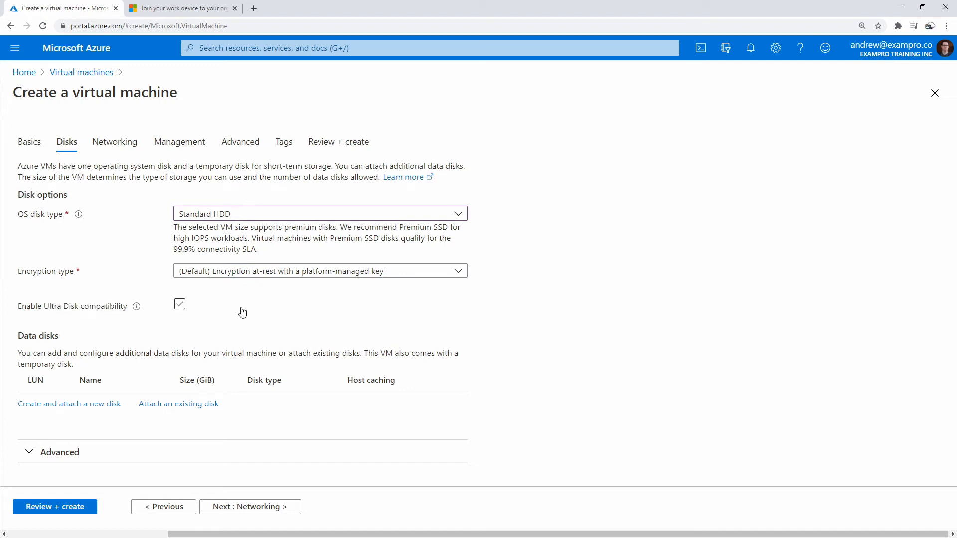
click(267, 308)
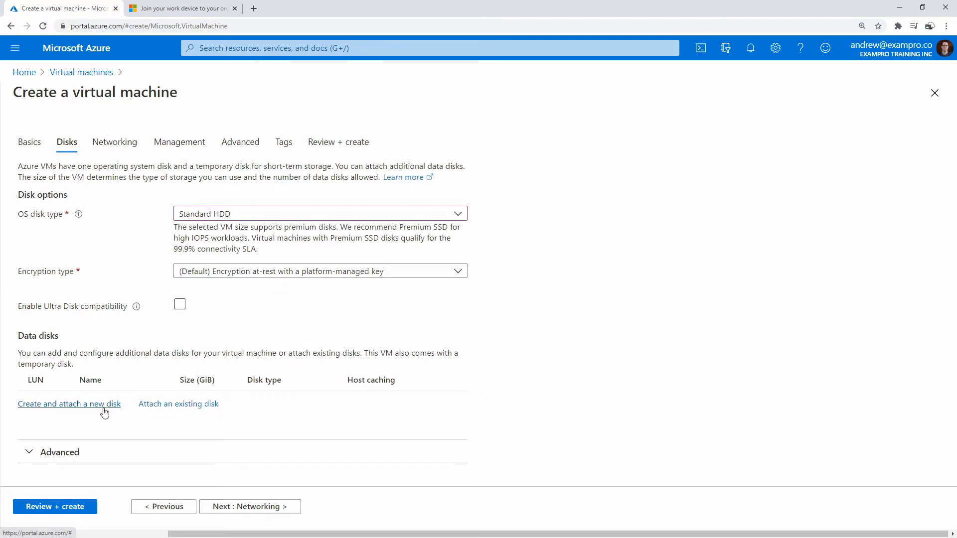
- Examine the advanced disk options and the network interface settings, including the security group and inbound ports
click(110, 452)
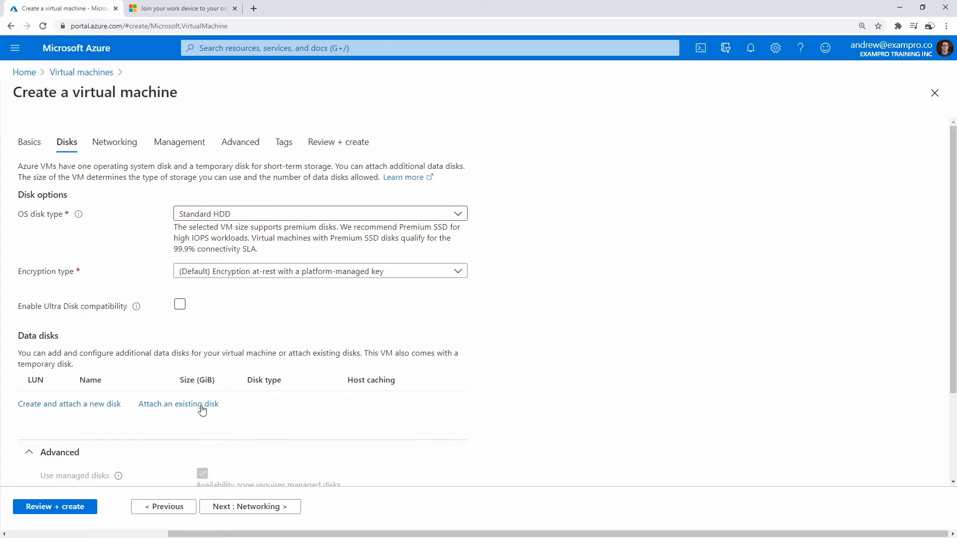
scroll(203, 406, down, 2)
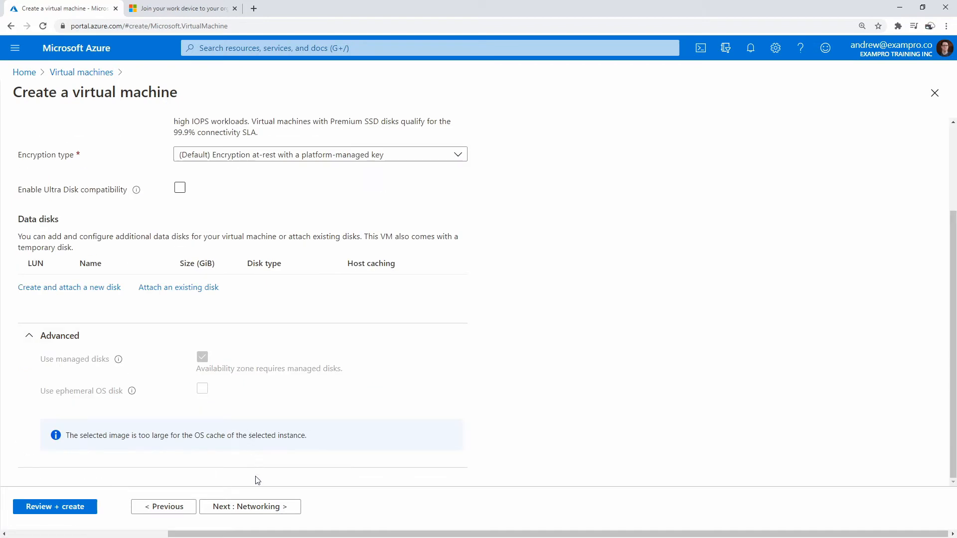
click(252, 507)
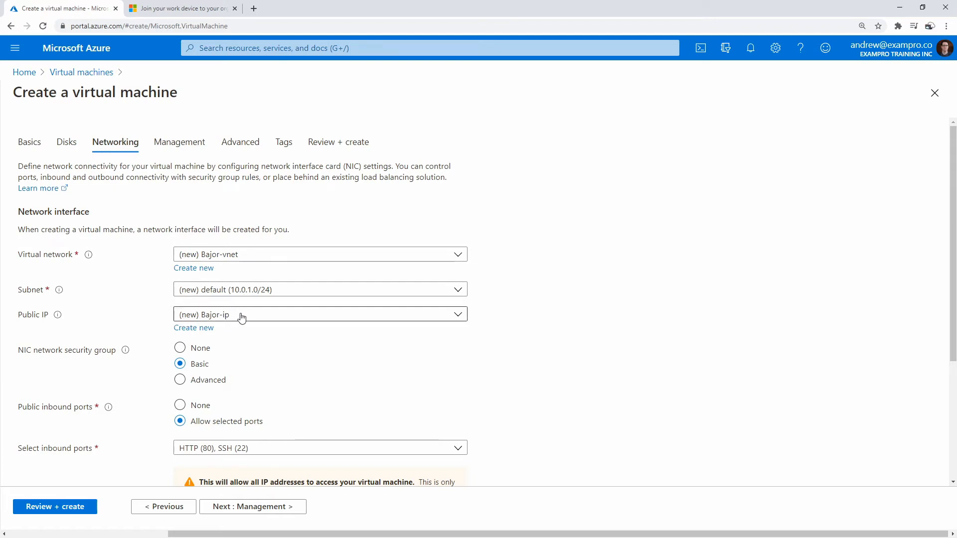
scroll(125, 315, down, 1)
mouse_move(125, 303)
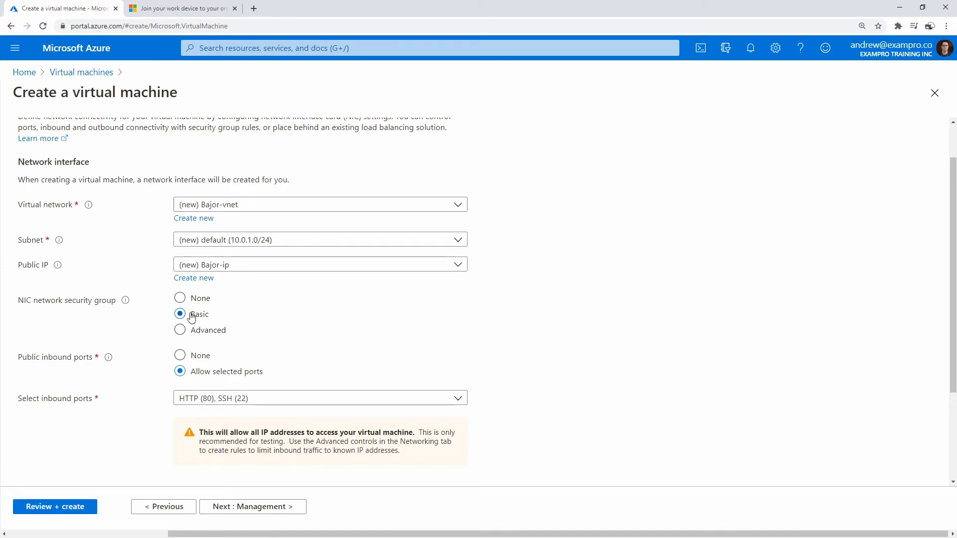
scroll(125, 331, down, 1)
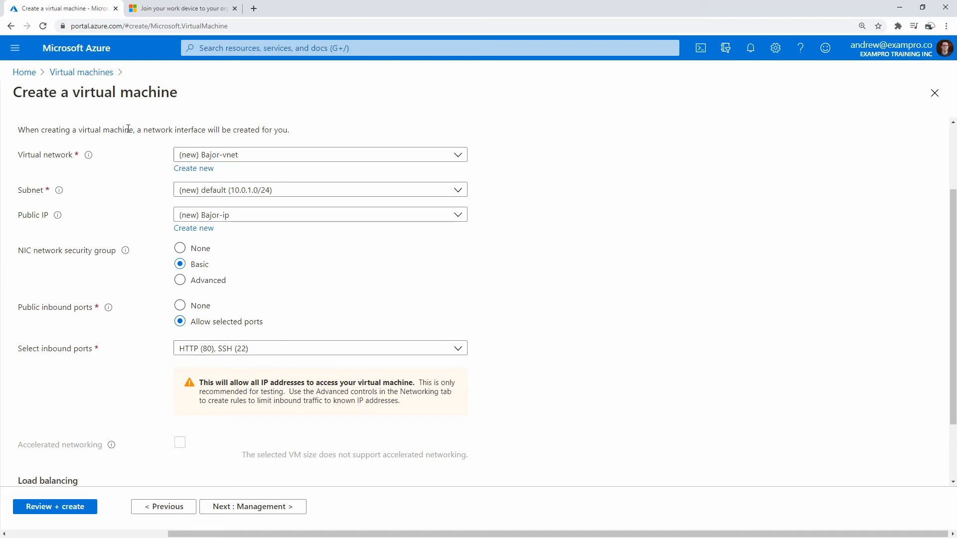
scroll(184, 367, down, 2)
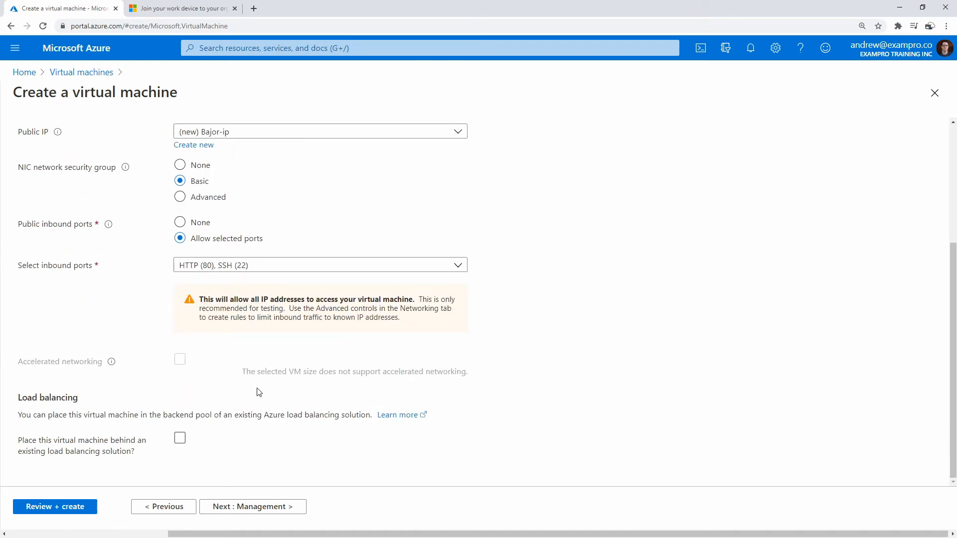
- Try placing the virtual machine behind an existing load balancing solution and turn the option back off
click(181, 438)
scroll(212, 445, down, 3)
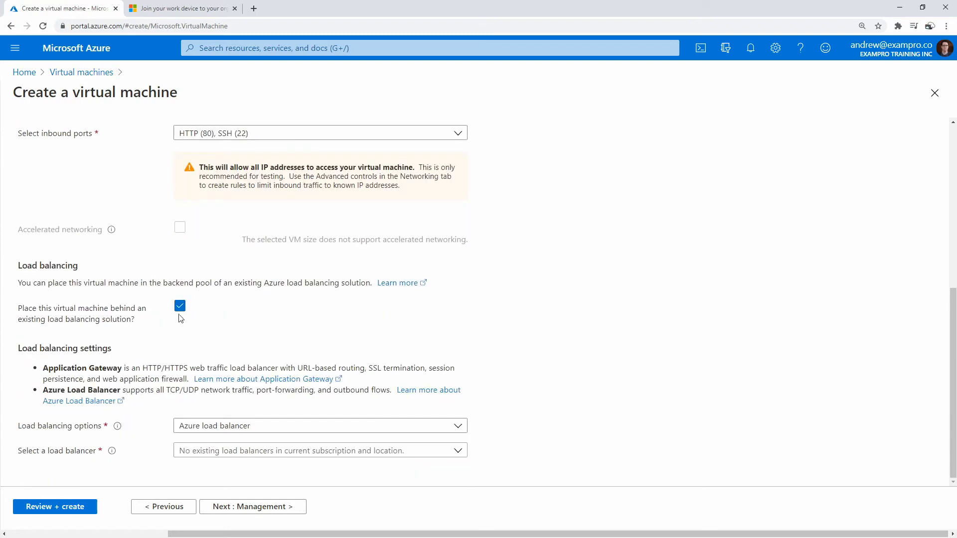
click(180, 306)
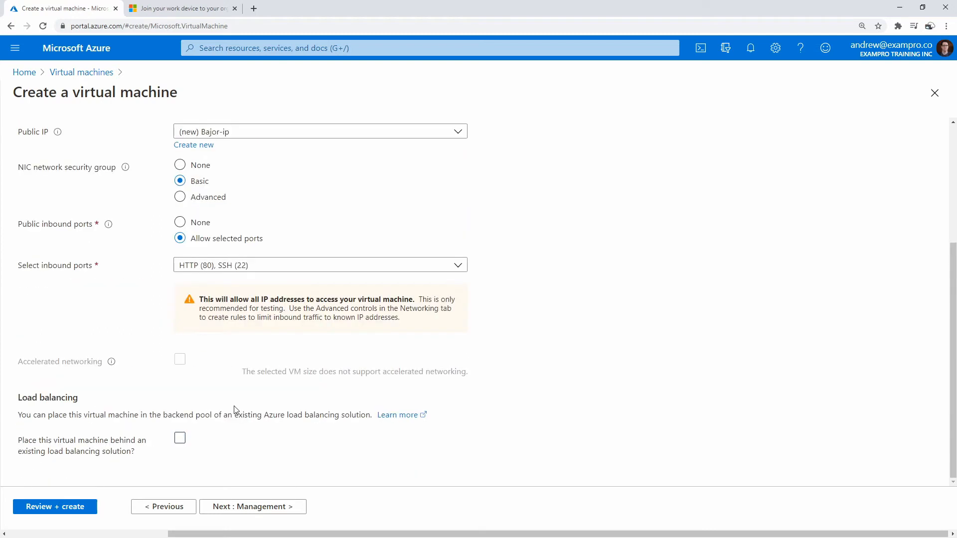
- Try the auto-shutdown and backup options in the virtual machine's management settings
click(250, 507)
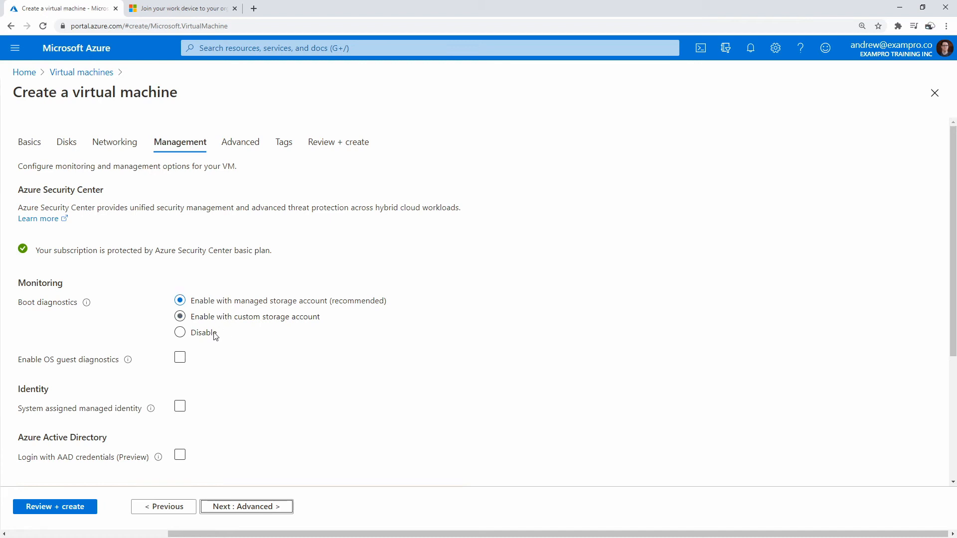
scroll(249, 315, down, 2)
scroll(254, 351, down, 2)
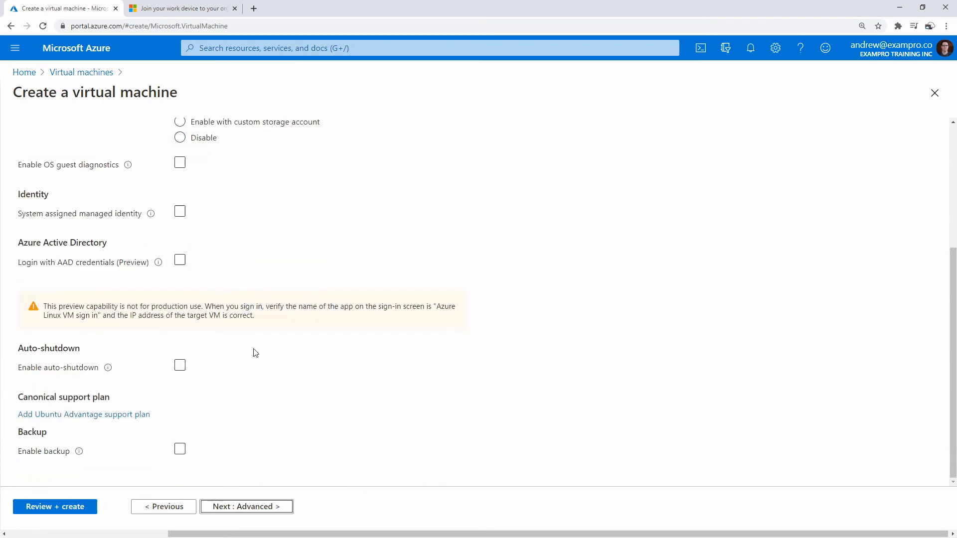
click(180, 367)
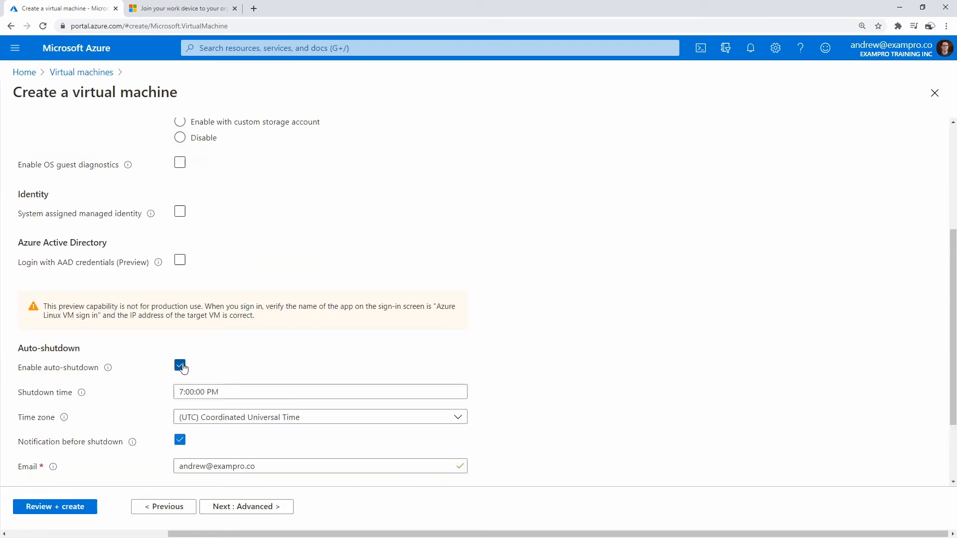
click(182, 367)
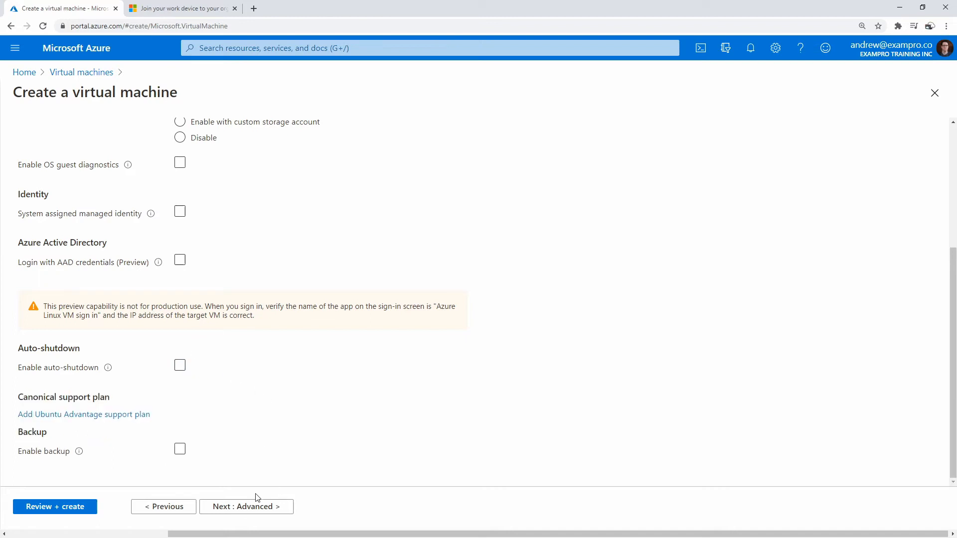
click(180, 450)
scroll(237, 413, down, 2)
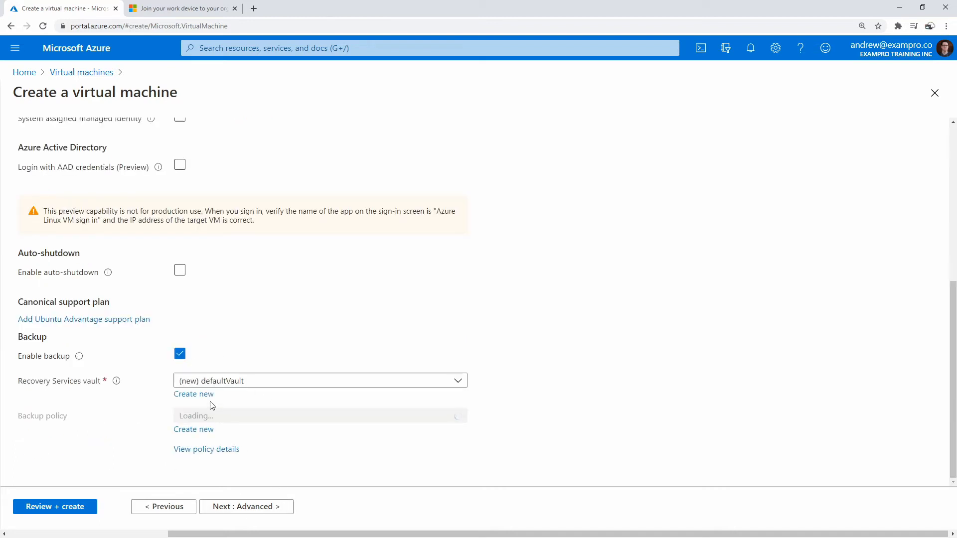
click(184, 379)
- Examine the advanced settings for custom data and cloud-init, dedicated host, proximity placement group and VM generation
click(258, 506)
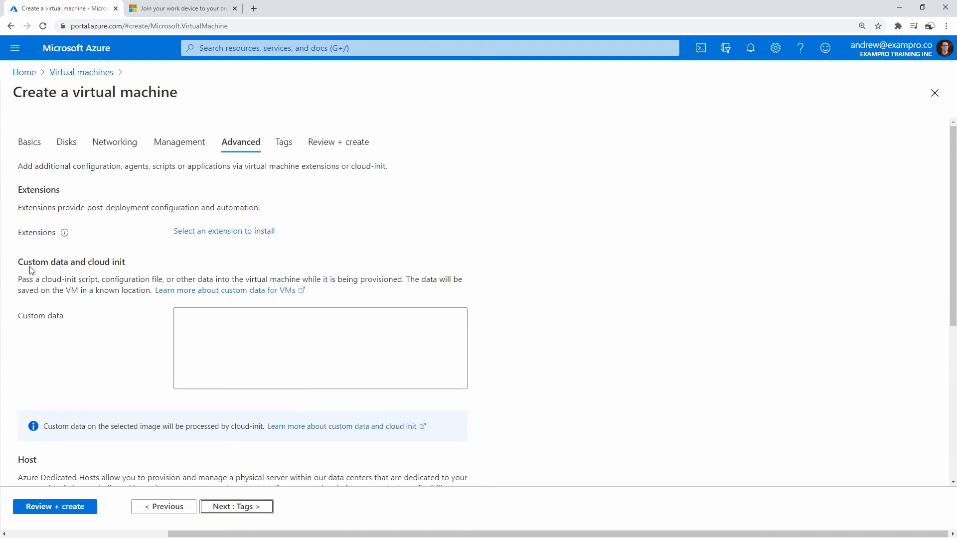
drag(18, 262, 133, 262)
click(306, 346)
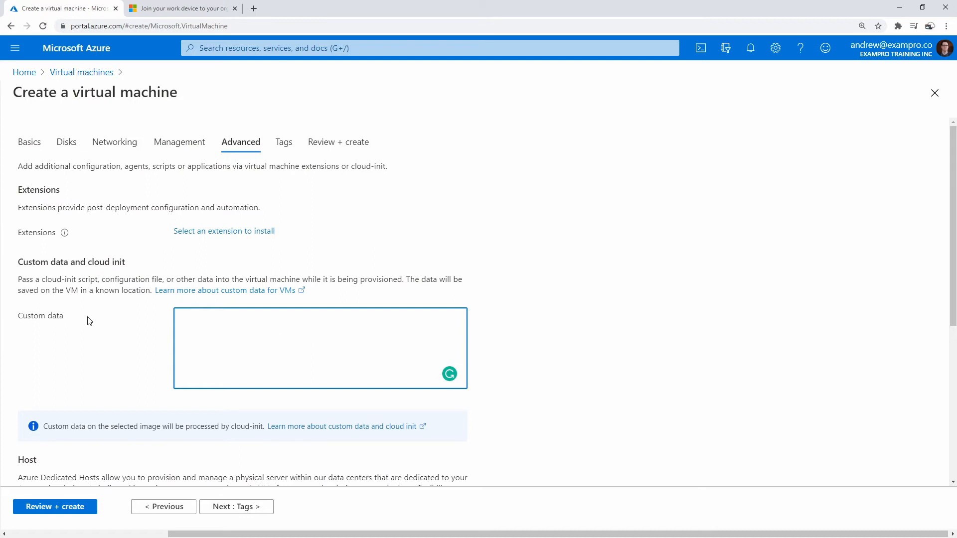
drag(88, 318, 44, 316)
click(23, 316)
click(193, 310)
scroll(115, 331, down, 4)
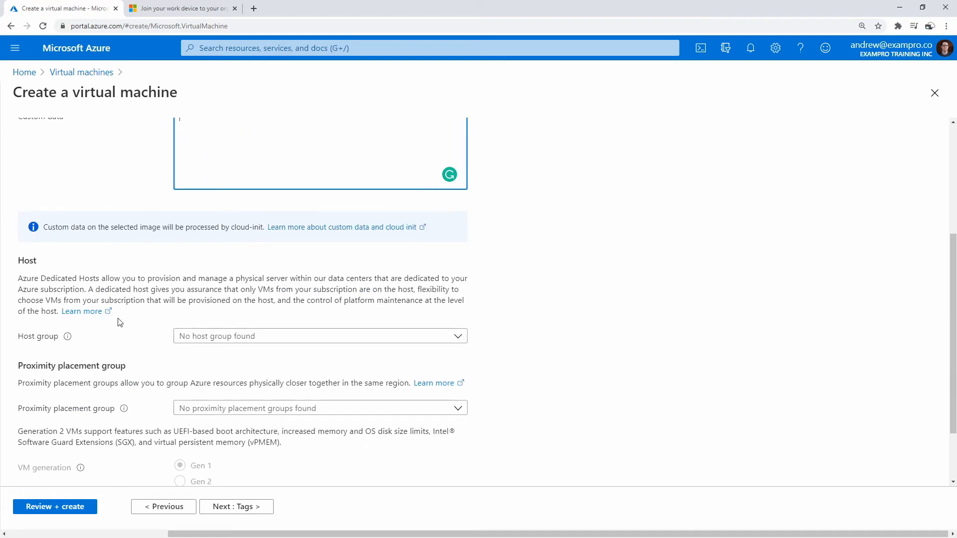
scroll(142, 343, down, 2)
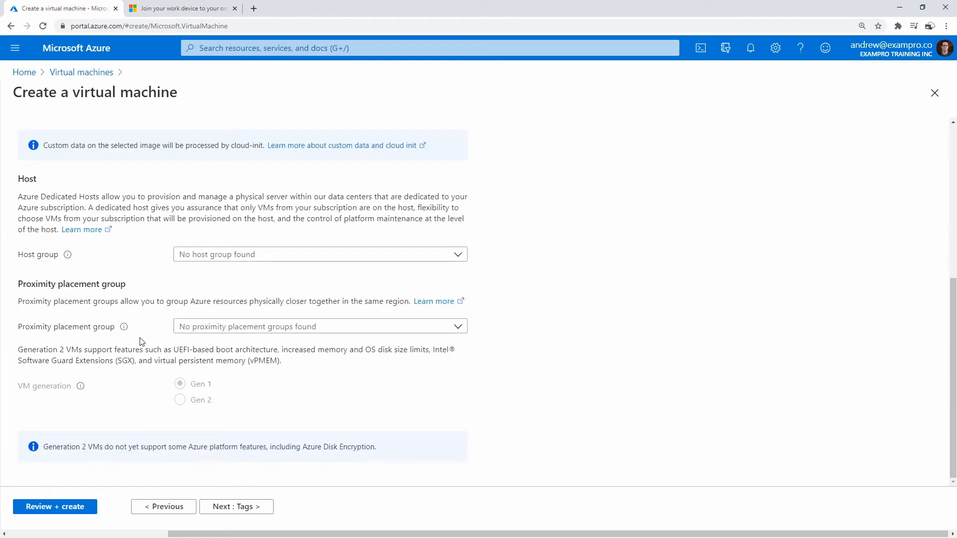
- Examine the proximity placement group setting and the virtual machine's tag options
drag(45, 284, 138, 288)
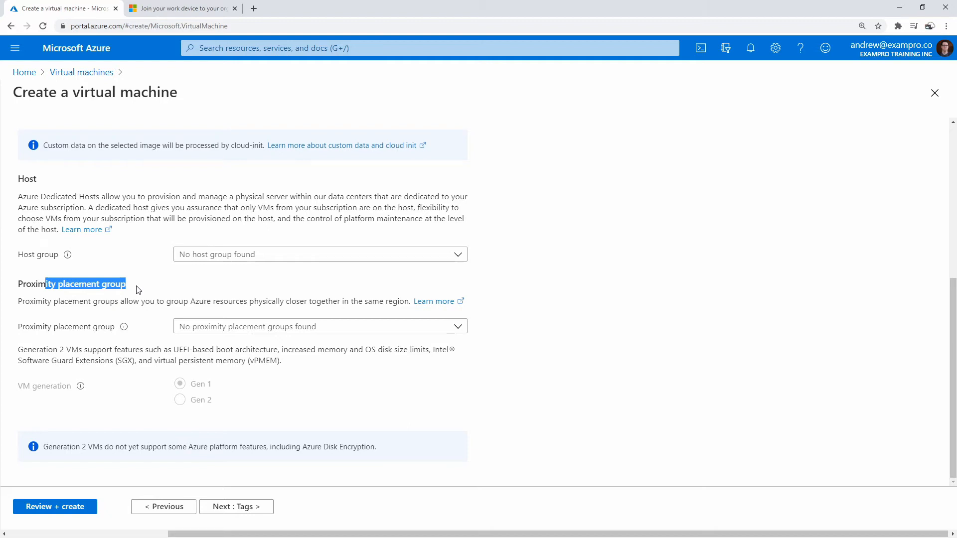
scroll(213, 320, up, 5)
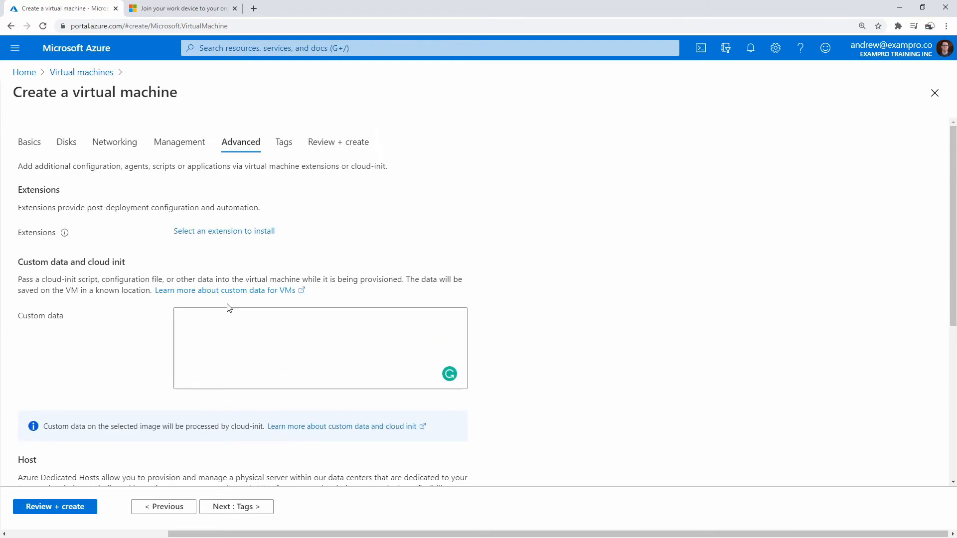
click(283, 143)
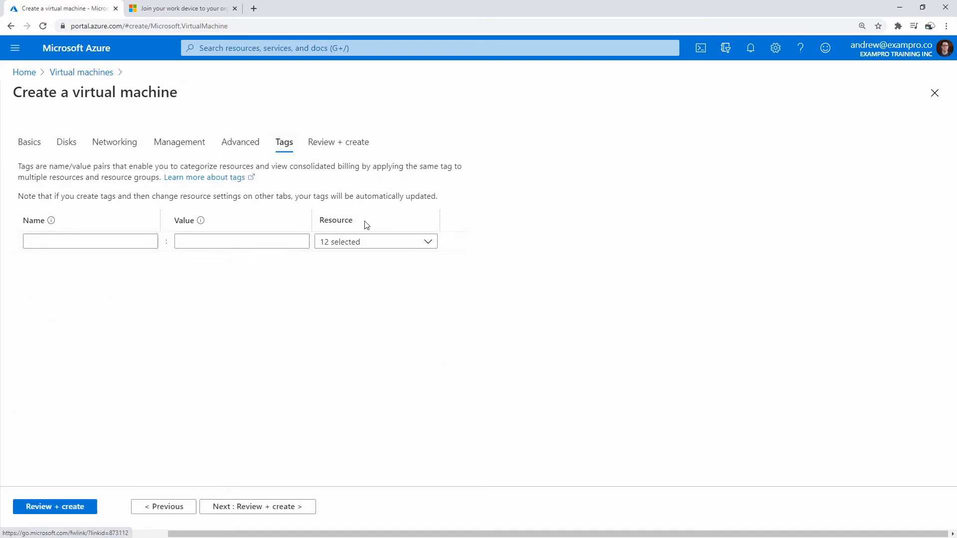
- Review the validated configuration and create the virtual machine, downloading the private key of the newly generated SSH key pair
click(271, 507)
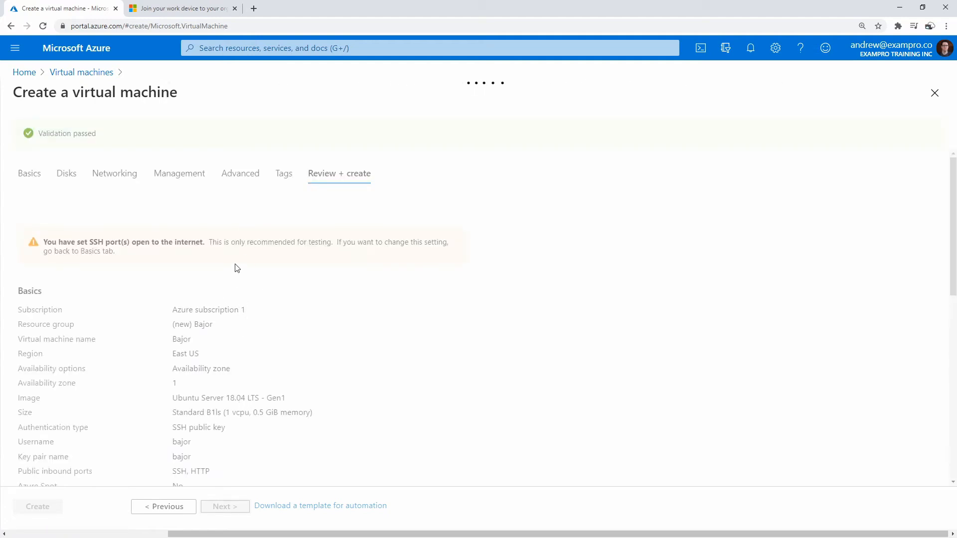
scroll(234, 306, down, 10)
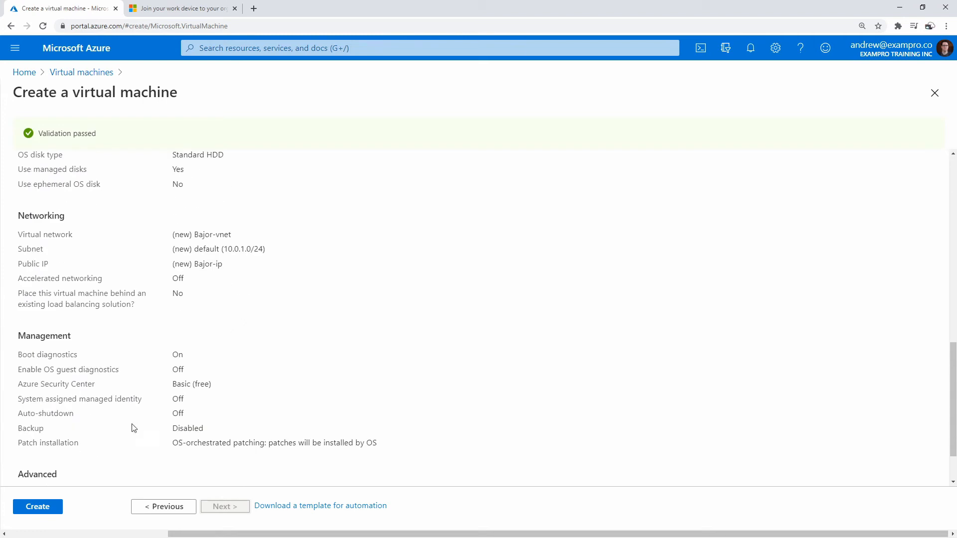
click(47, 513)
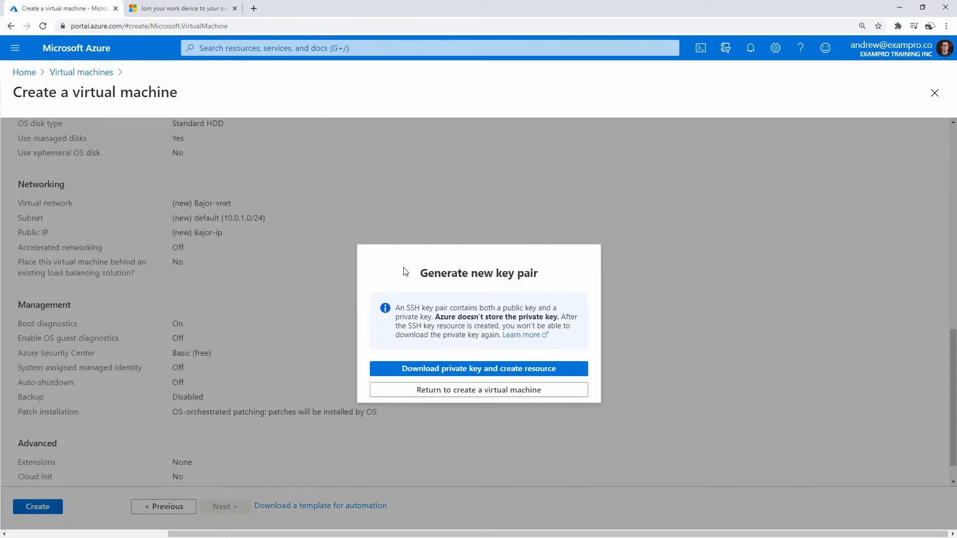
click(457, 367)
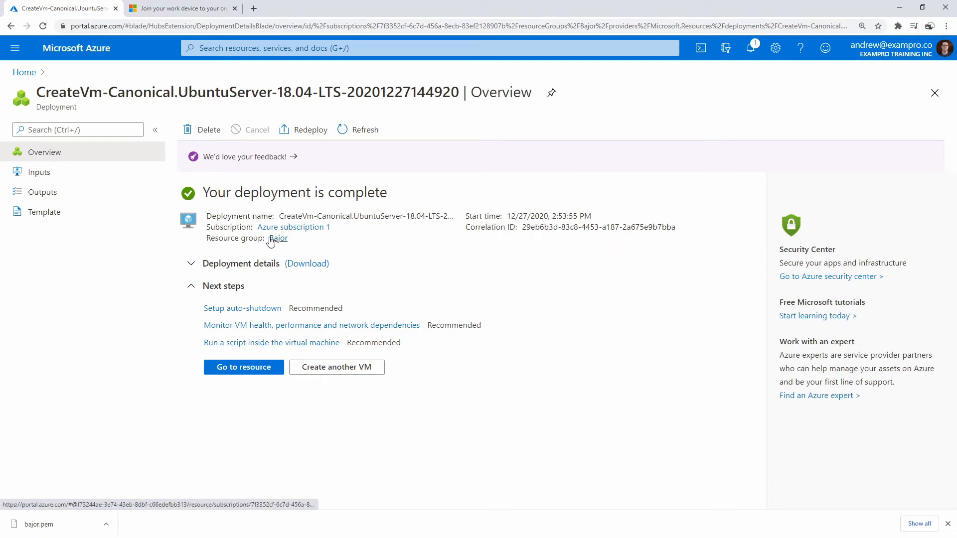
- Examine the deployed resources with a wider Type column in the deployment details, and open the new virtual machine
click(196, 266)
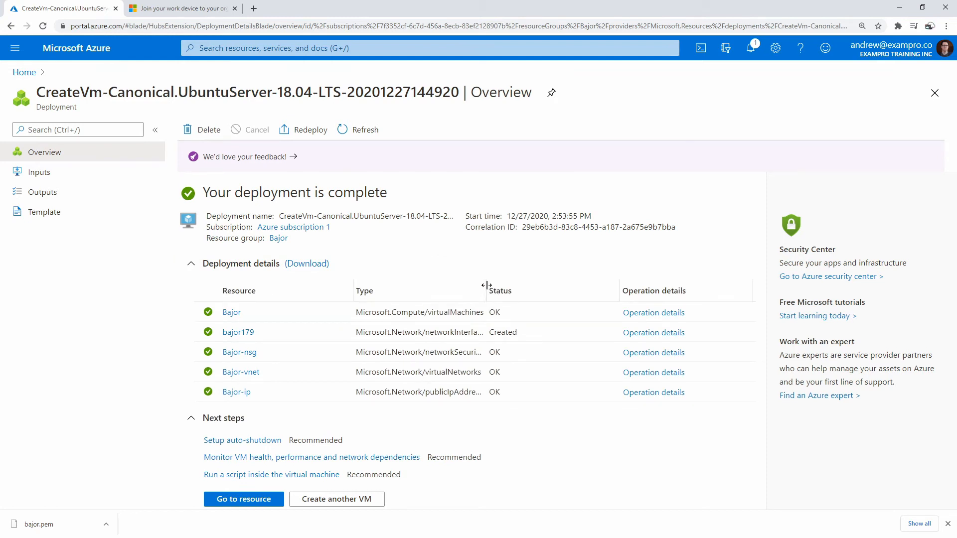
drag(487, 292, 563, 291)
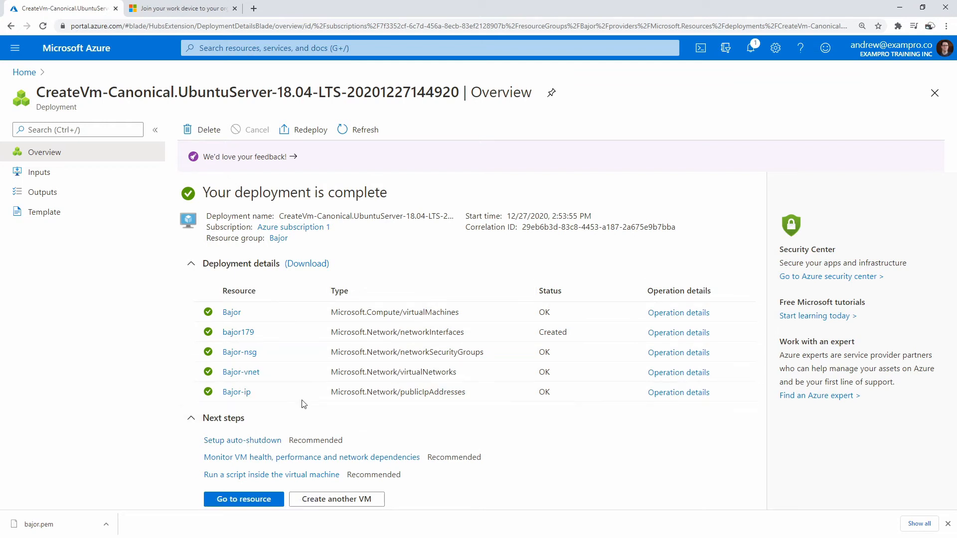
click(269, 502)
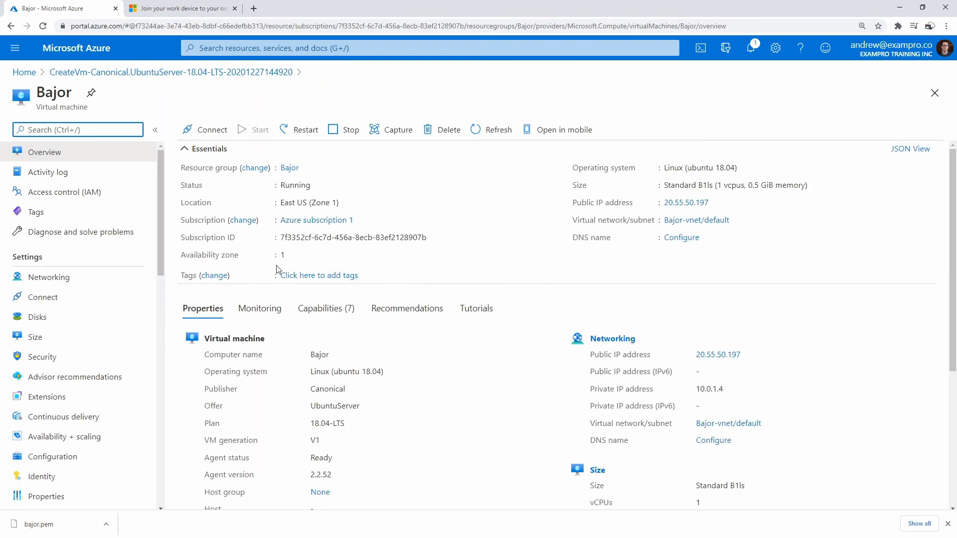
- Examine the disks, security and networking pages of the Bajor virtual machine
scroll(86, 316, down, 1)
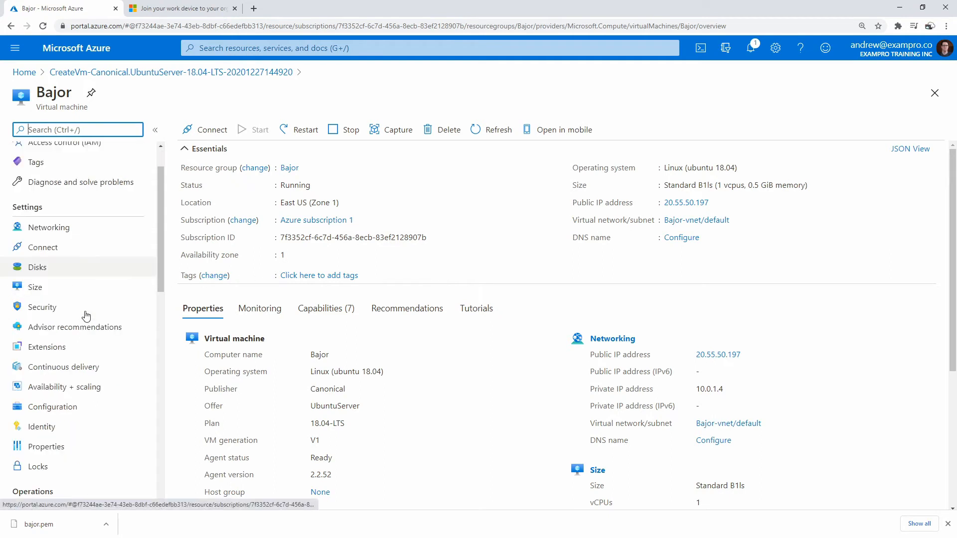
click(92, 272)
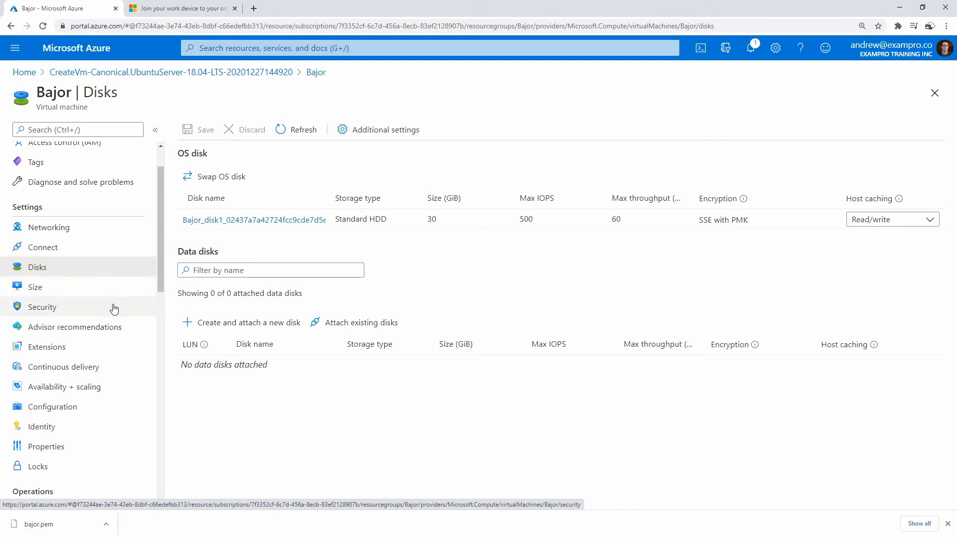
click(118, 308)
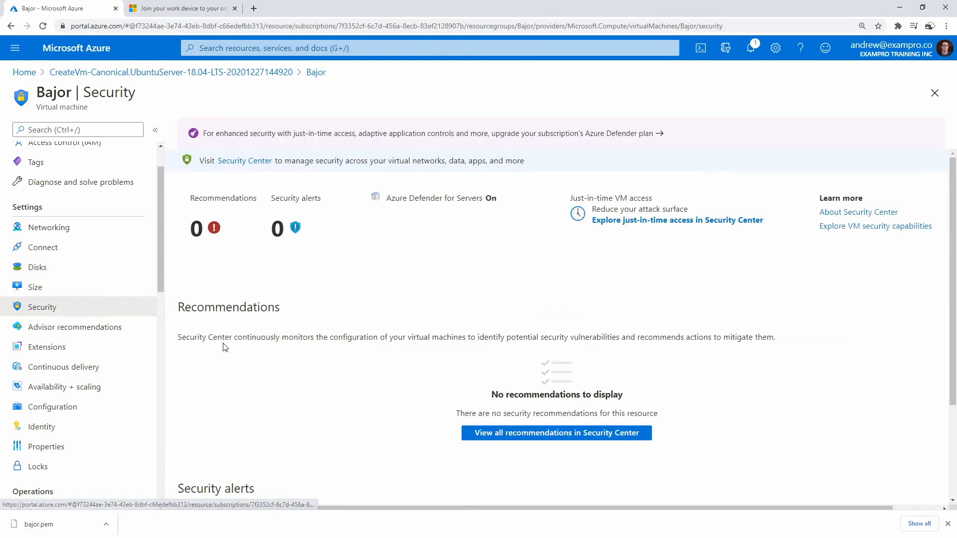
click(80, 232)
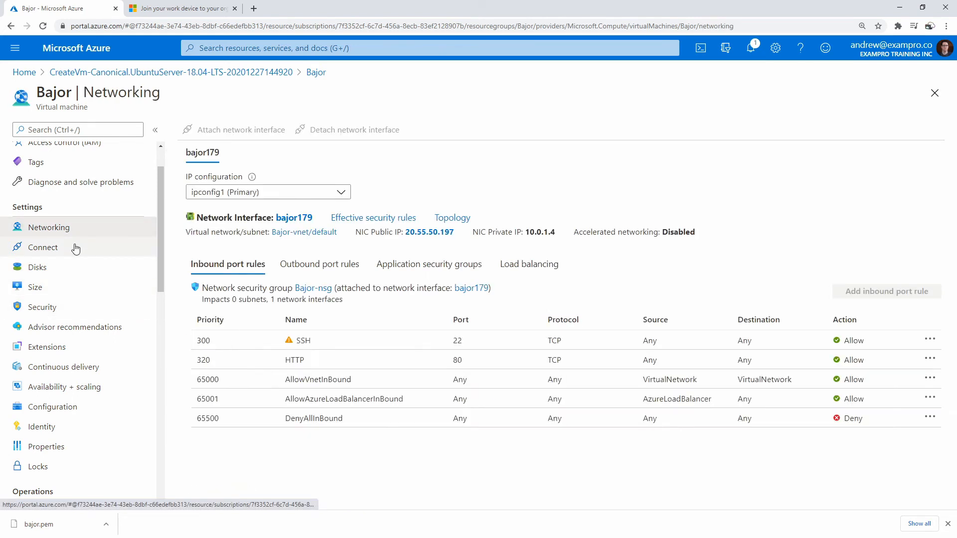
- Compare the RDP, SSH and Bastion options for connecting to the virtual machine
click(77, 246)
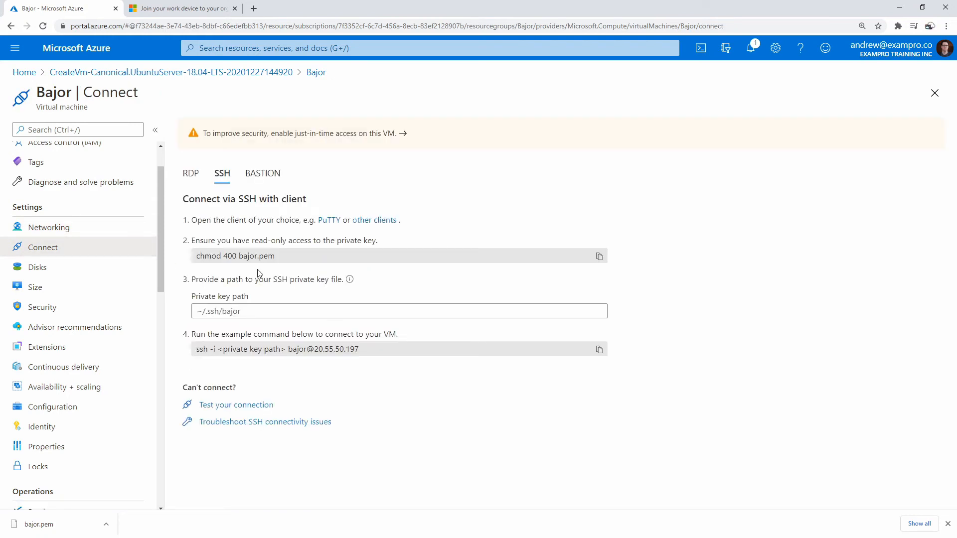
click(192, 176)
click(220, 177)
click(248, 173)
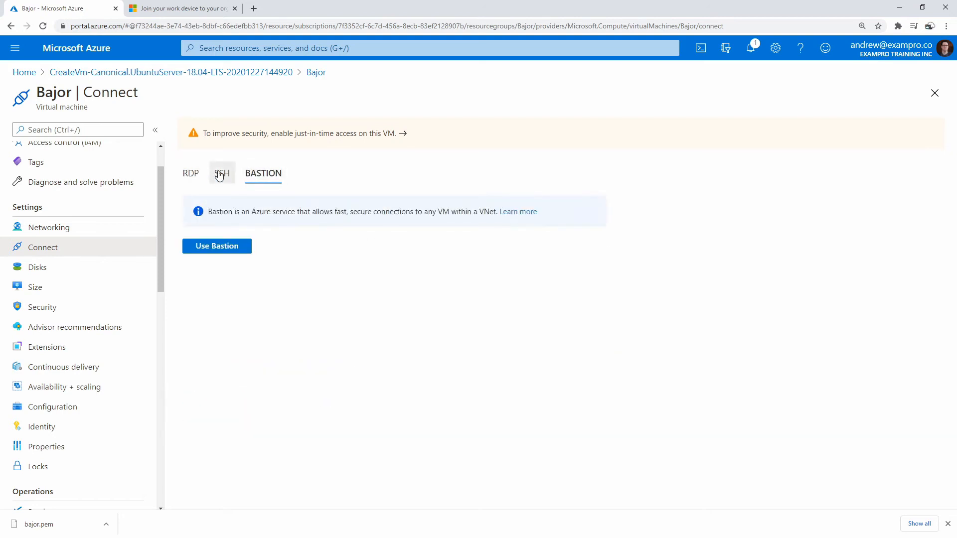
click(220, 175)
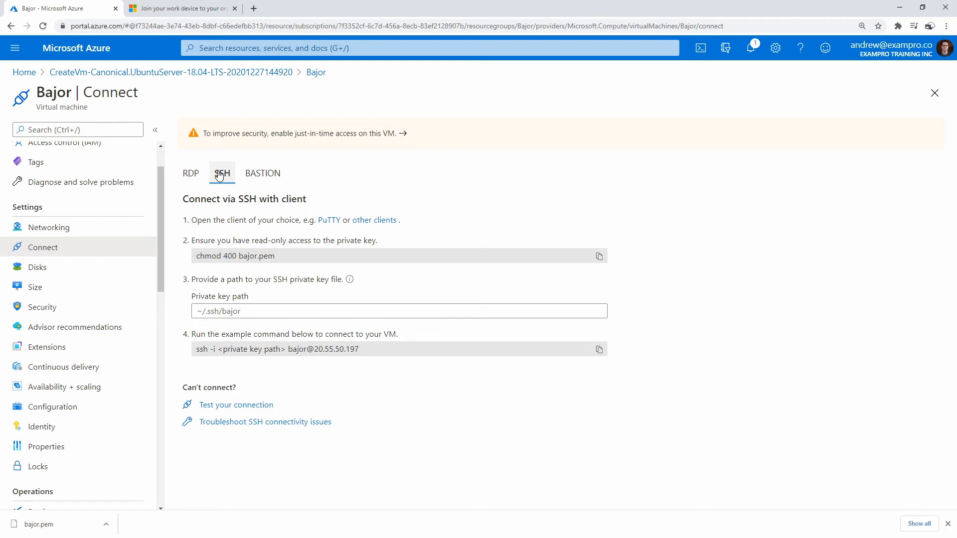
- Start the Azure Bastion setup for the virtual machine and examine its subnet requirement
click(279, 178)
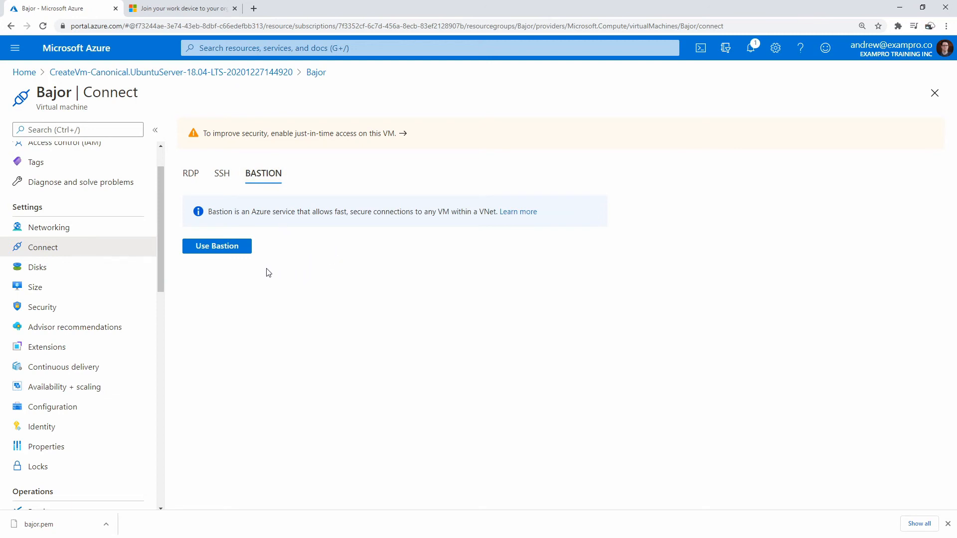
click(241, 248)
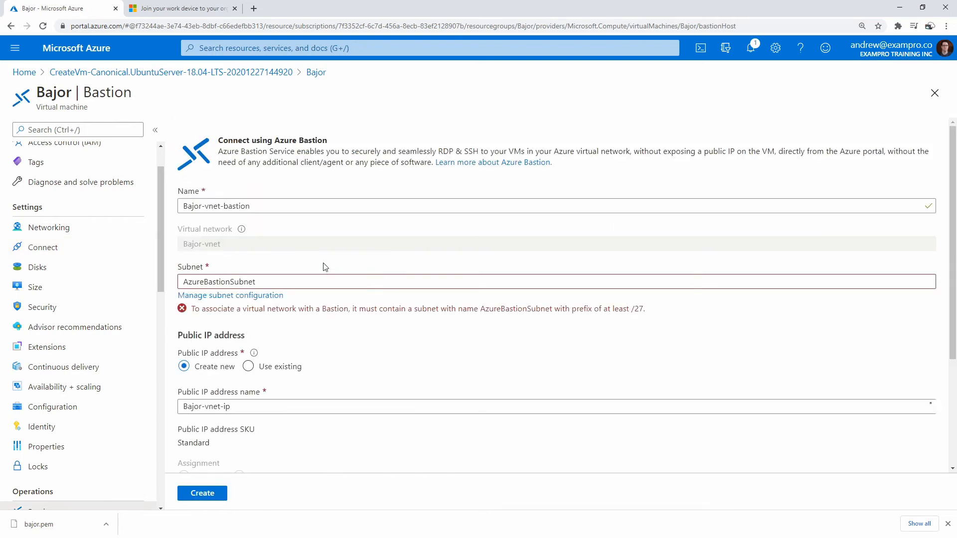
scroll(314, 257, down, 1)
scroll(289, 325, up, 1)
drag(200, 312, 567, 311)
click(485, 320)
click(525, 334)
- Open the Bajor virtual machine in a second browser tab and examine its networking settings
right_click(186, 76)
click(413, 80)
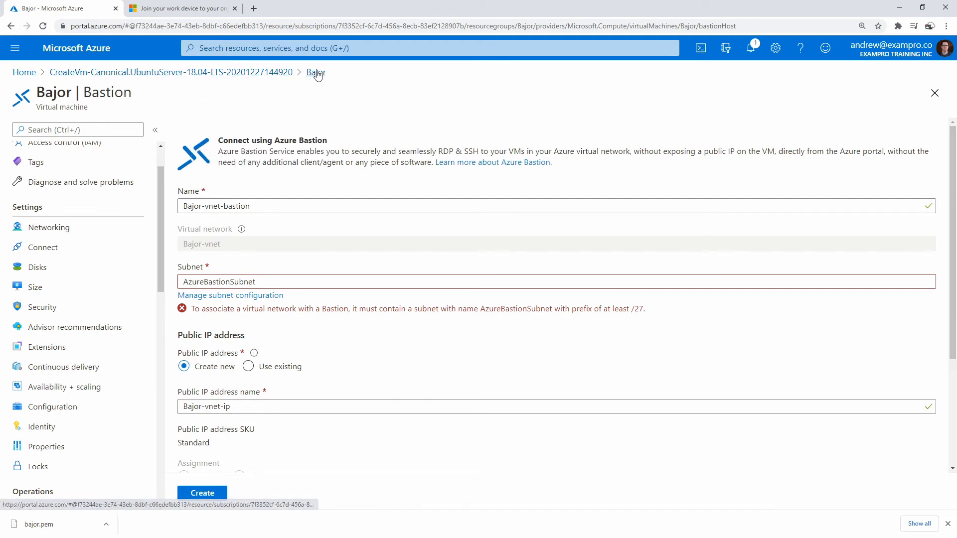
right_click(317, 74)
click(349, 77)
click(152, 8)
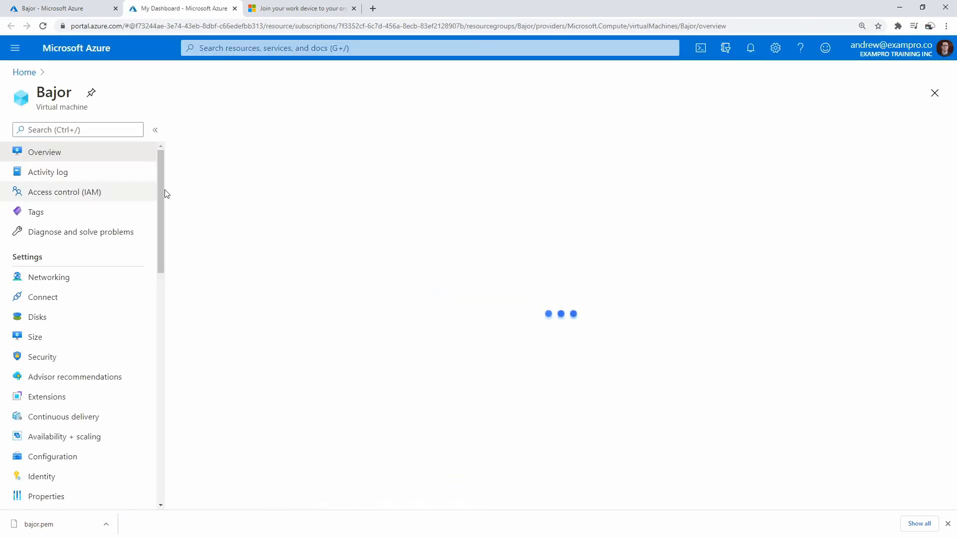
click(67, 279)
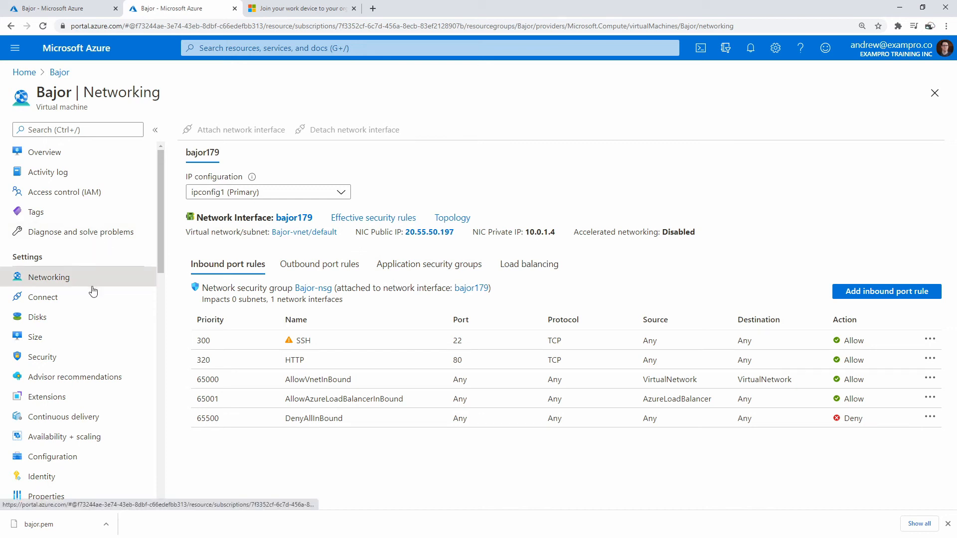
scroll(92, 292, down, 4)
scroll(125, 393, up, 4)
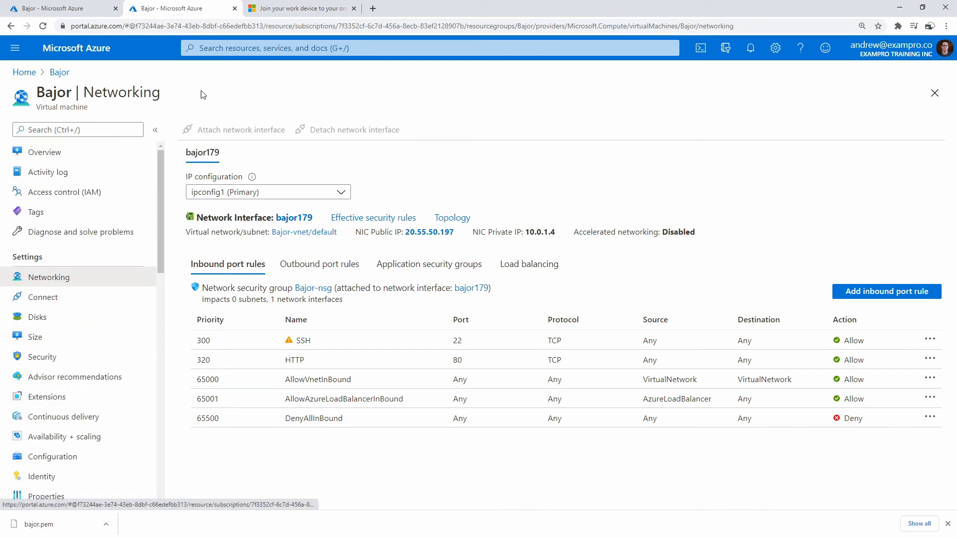
- Search the portal for subnets and open the list of subnets in the Bajor-vnet virtual network
click(235, 47)
text(subne)
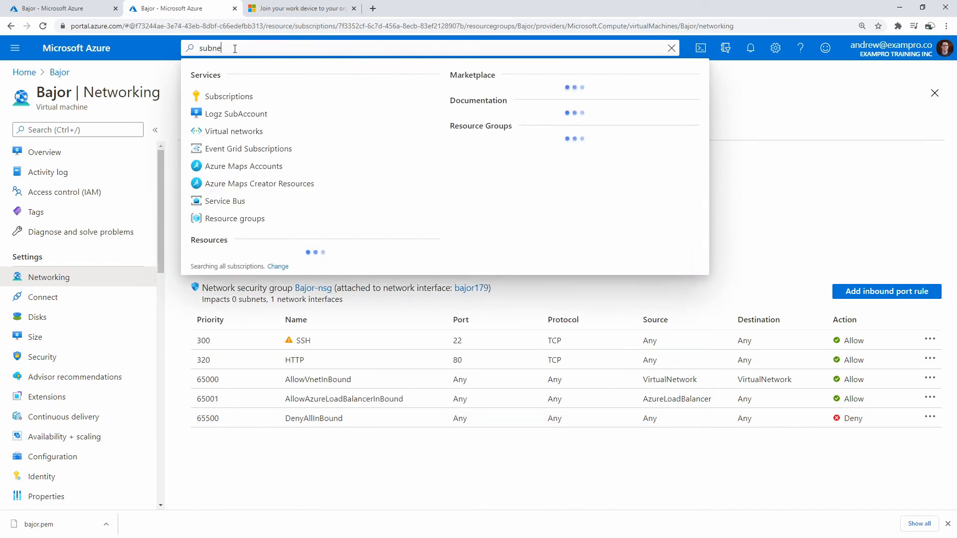
text(ts)
click(233, 95)
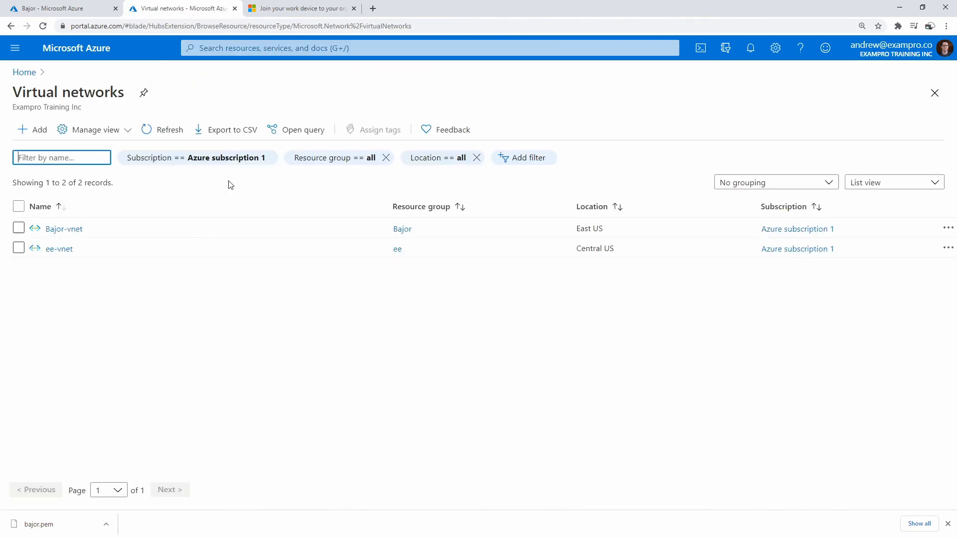
click(80, 229)
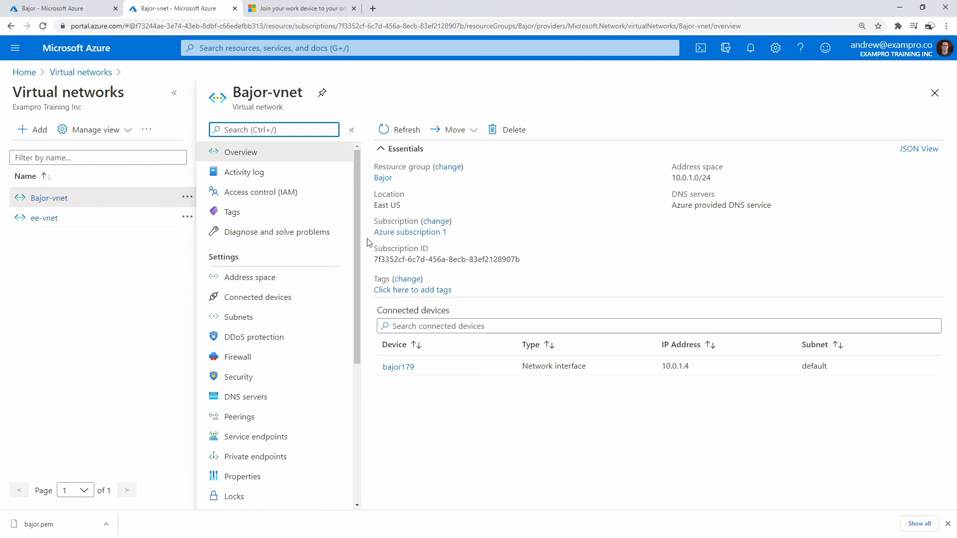
click(276, 317)
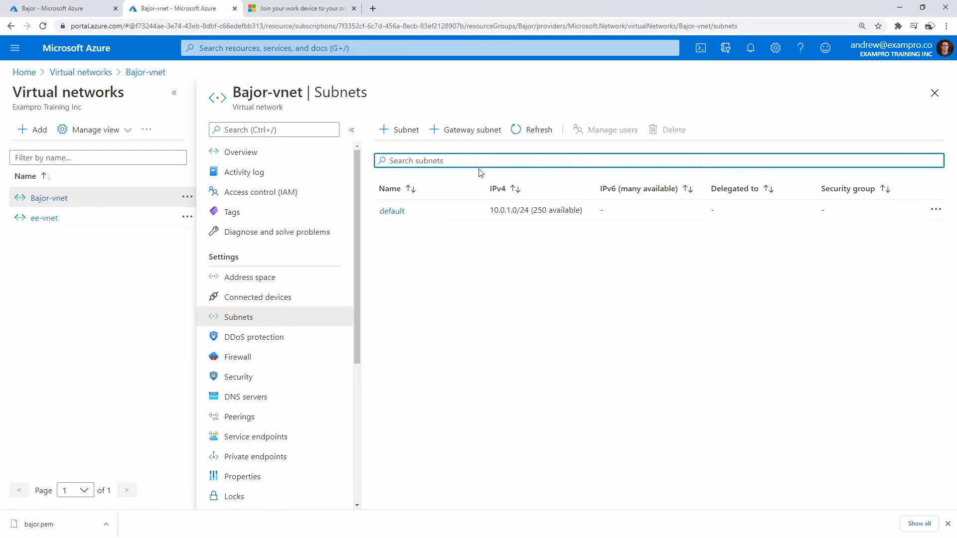
- Return to the Bastion setup and copy the required subnet name AzureBastionSubnet
click(297, 9)
click(200, 13)
click(95, 16)
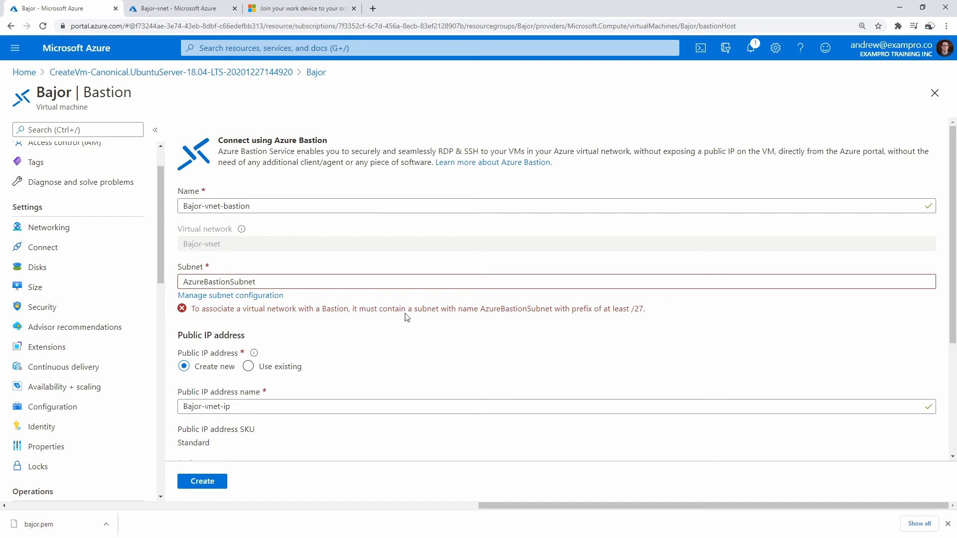
double_click(491, 310)
key(ctrl+c)
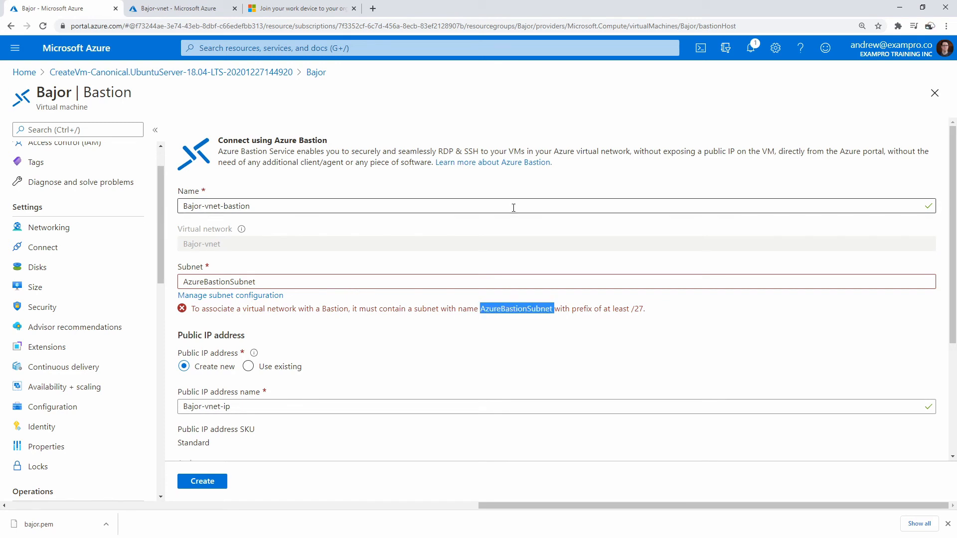
- Try to add a subnet named AzureBastionSubnet with address range 10.0.2.0/27 to the Bajor-vnet virtual network
click(292, 11)
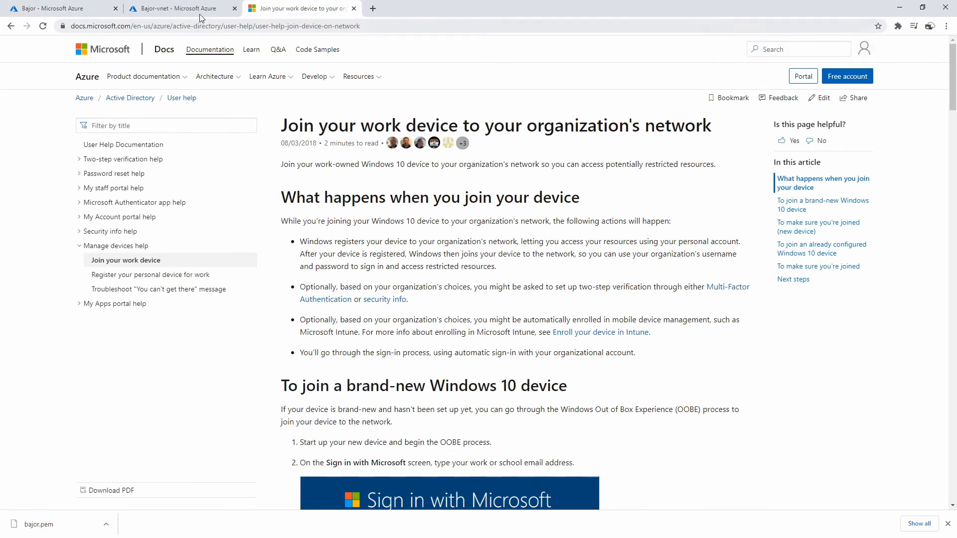
click(200, 14)
click(403, 130)
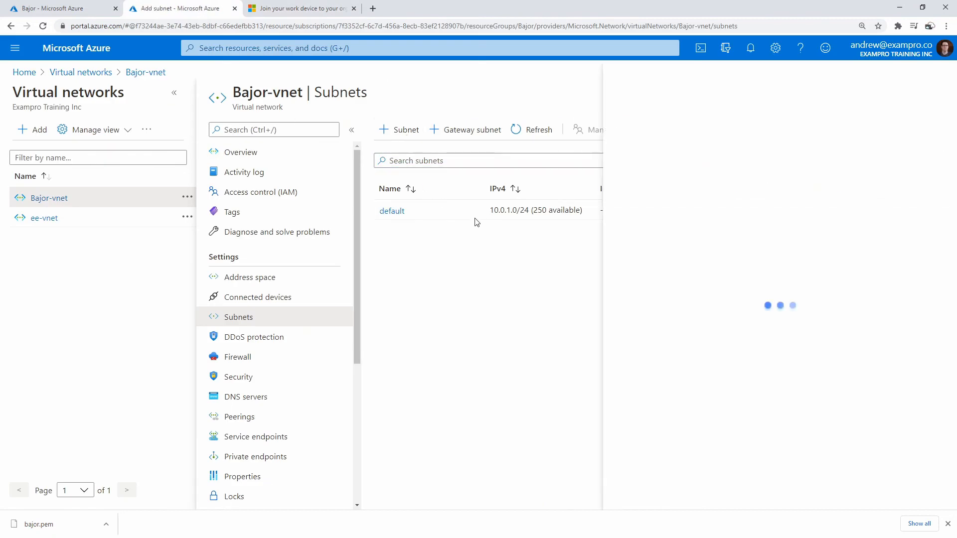
key(ctrl+v)
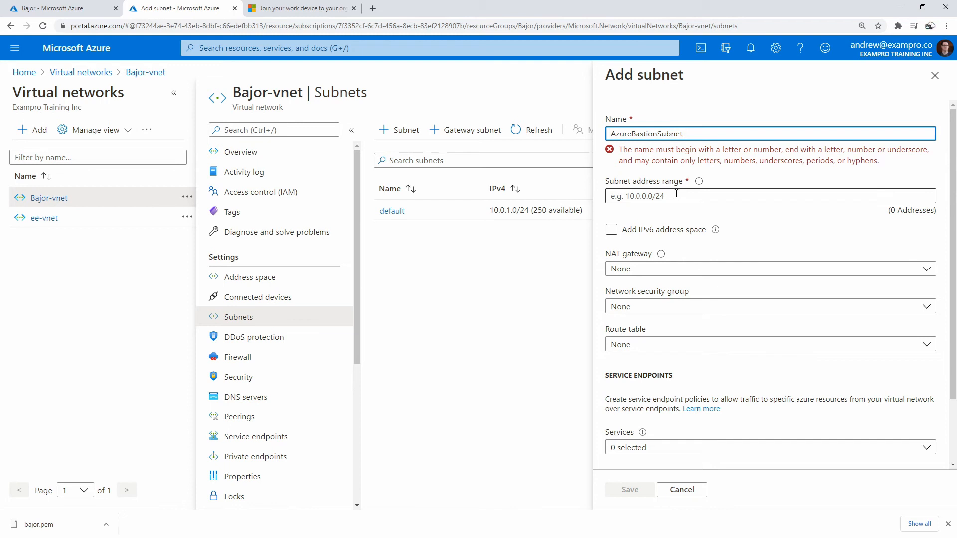
click(658, 175)
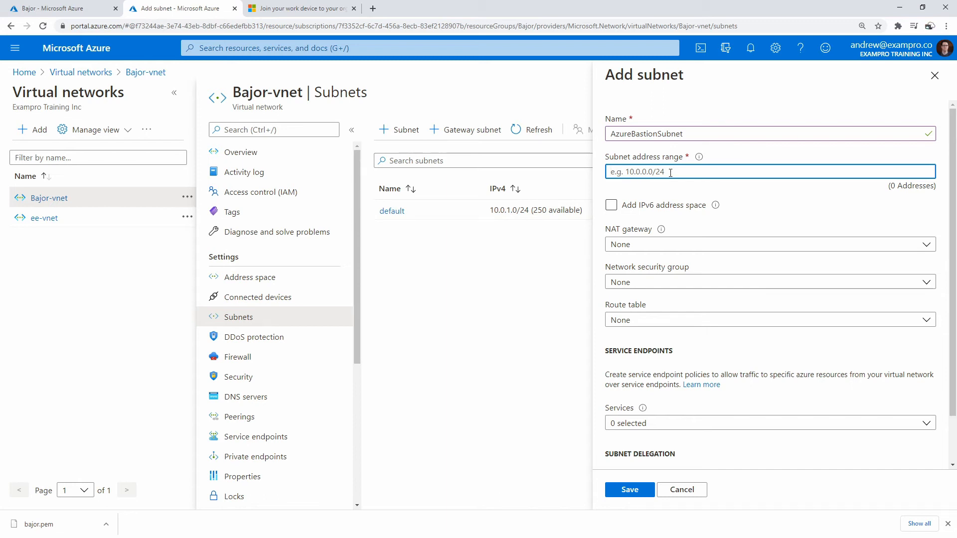
text(10.0.2)
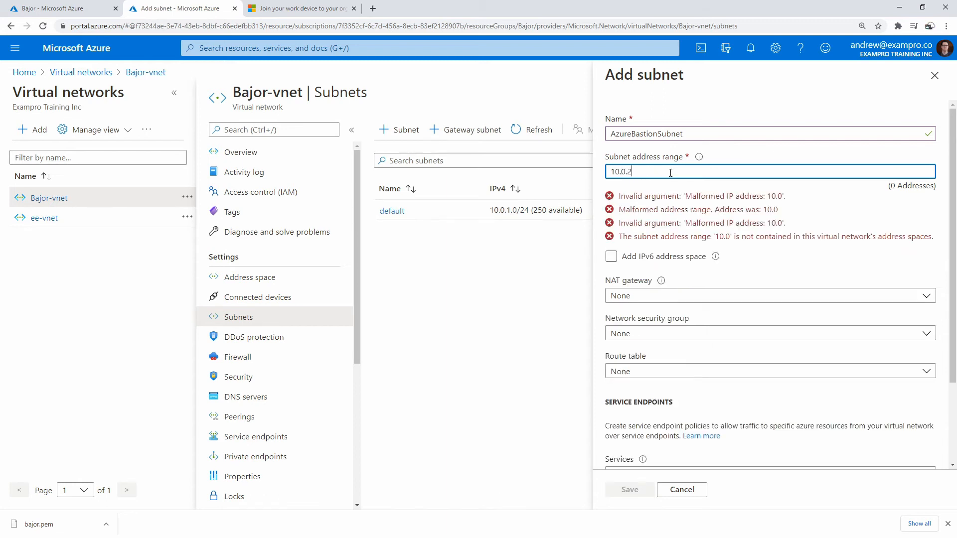
text(.0/)
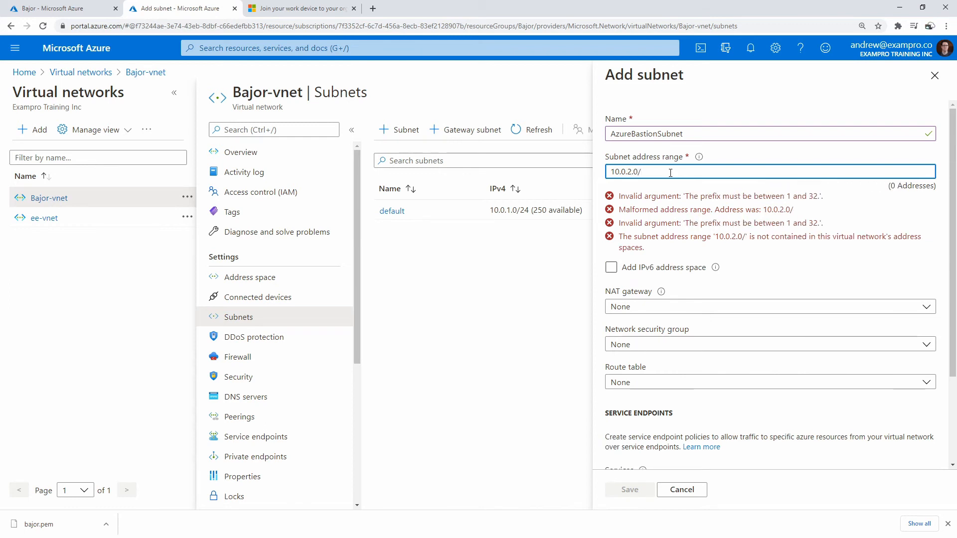
text(27)
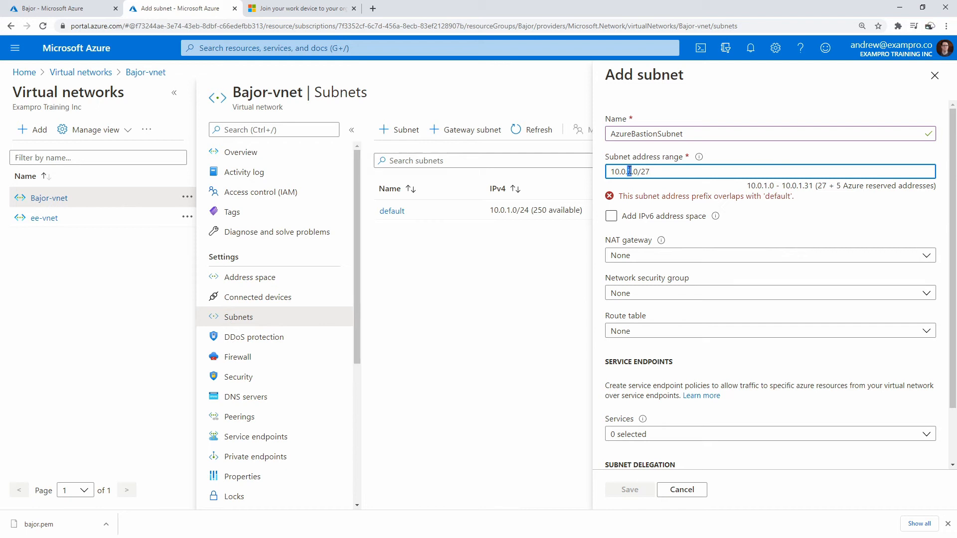
text(2)
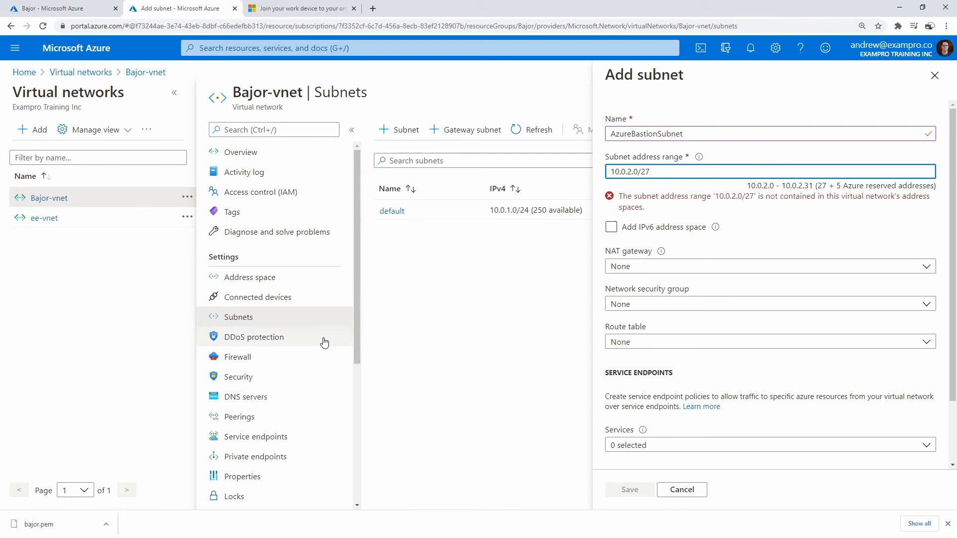
- Leave the subnet form of Bajor-vnet and discard its unsaved edits
right_click(287, 283)
click(376, 280)
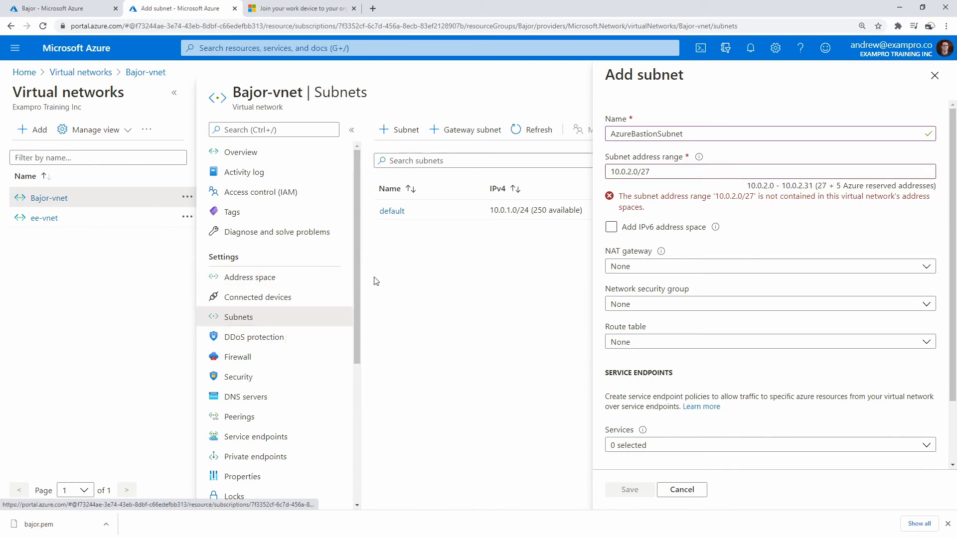
click(319, 279)
click(565, 82)
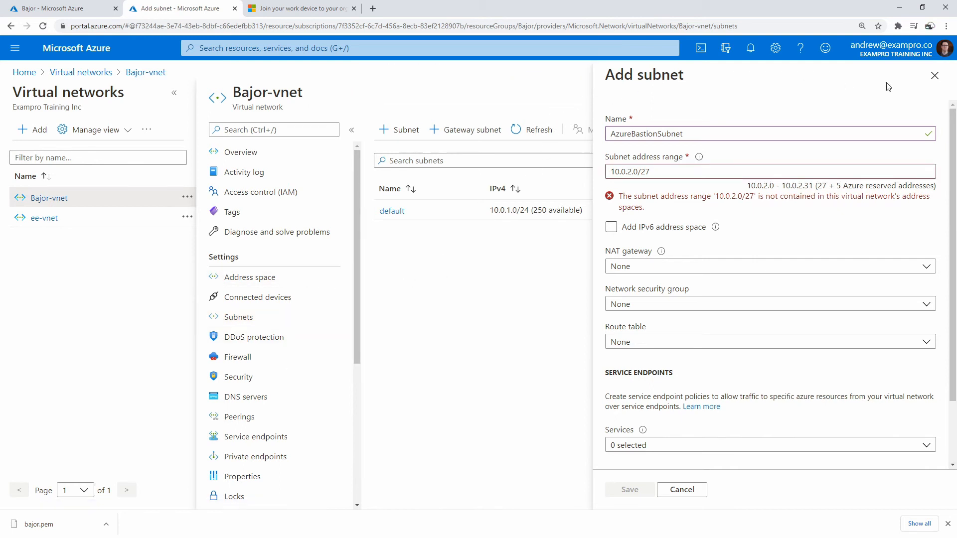
click(935, 75)
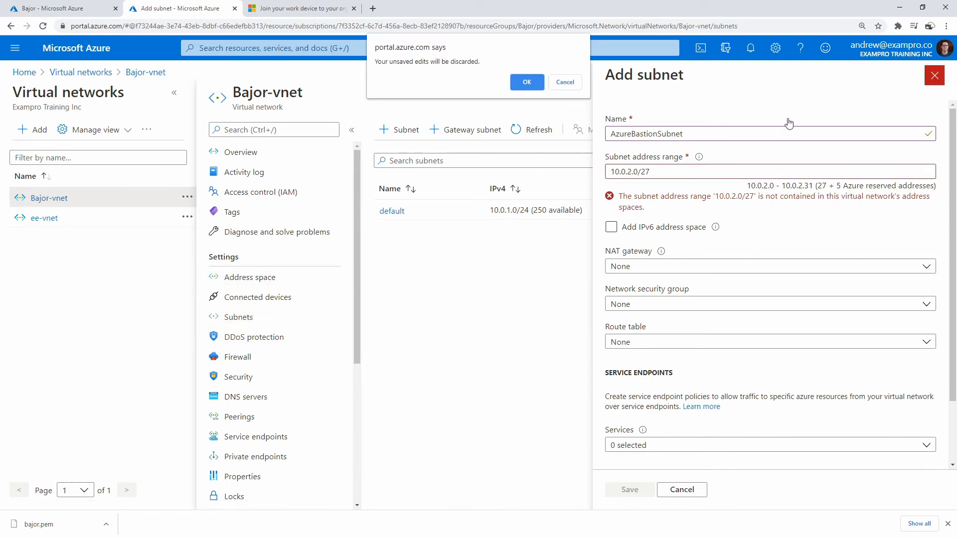
click(528, 82)
- Add the address range 10.0.2.0/24 to the Bajor-vnet address space and save it
click(250, 277)
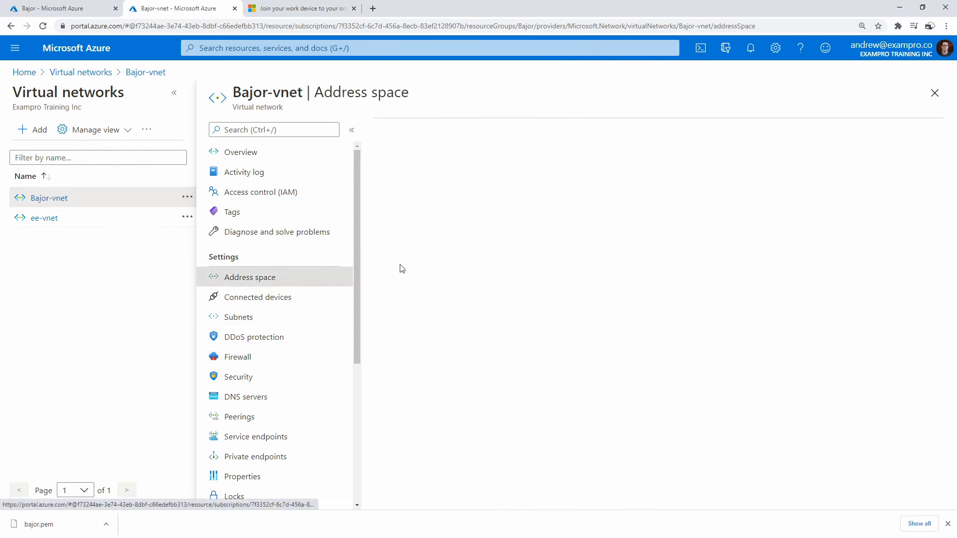
click(470, 206)
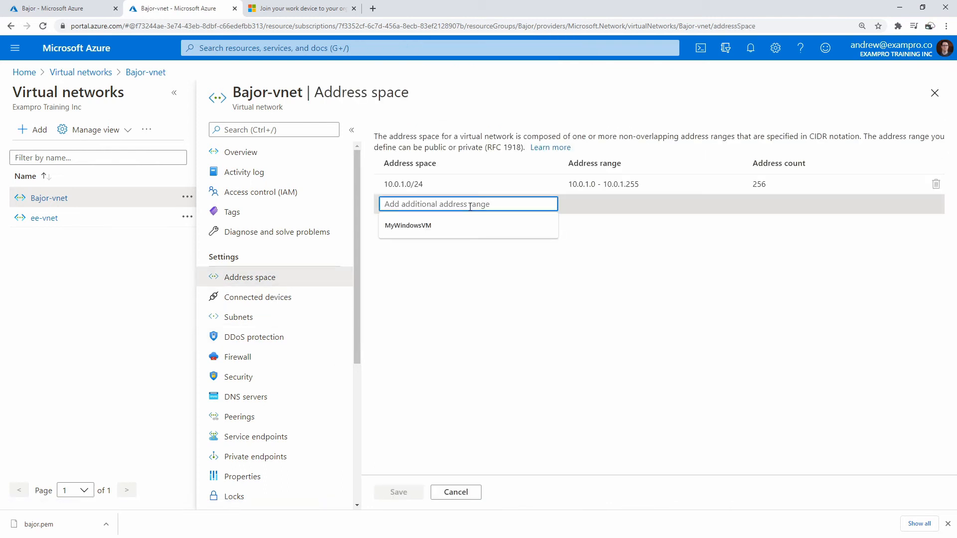
text(10.0.)
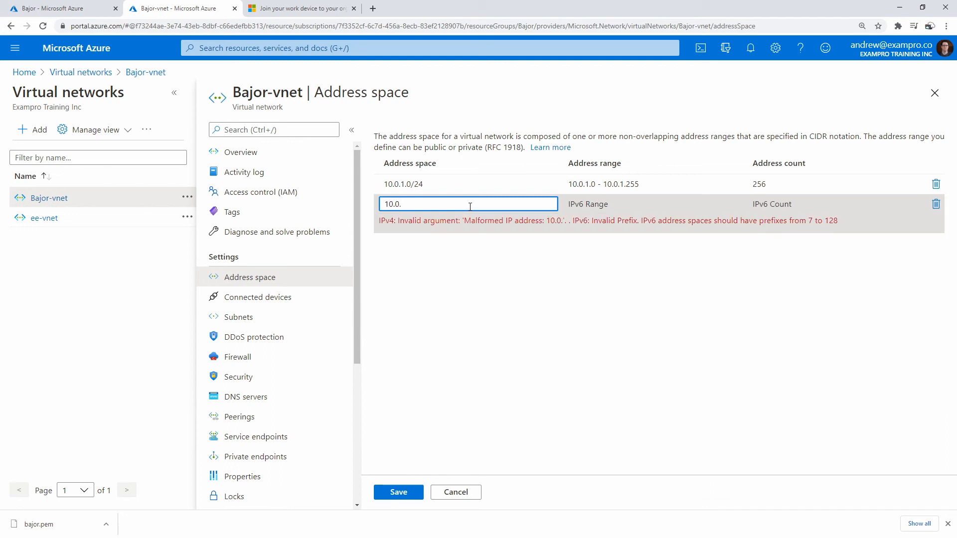
text(2.0/24)
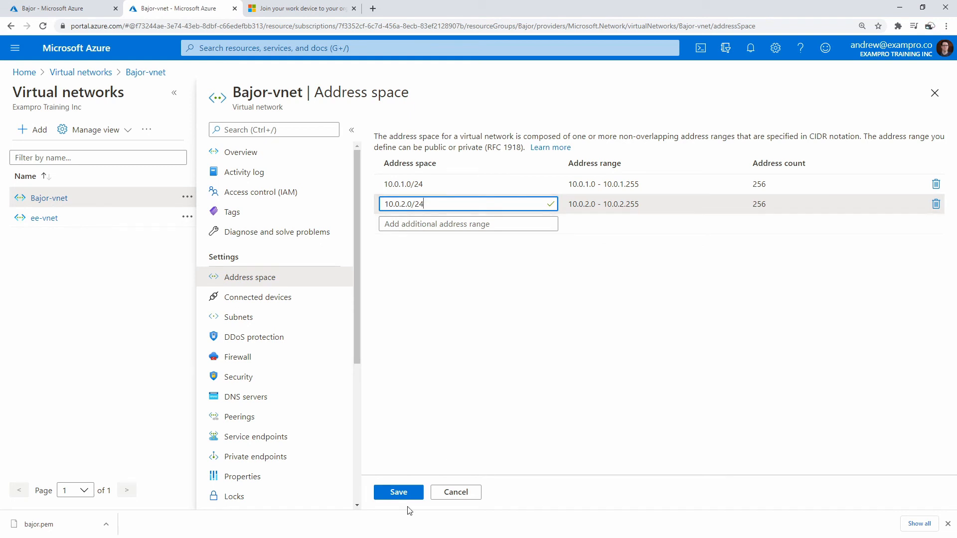
click(399, 492)
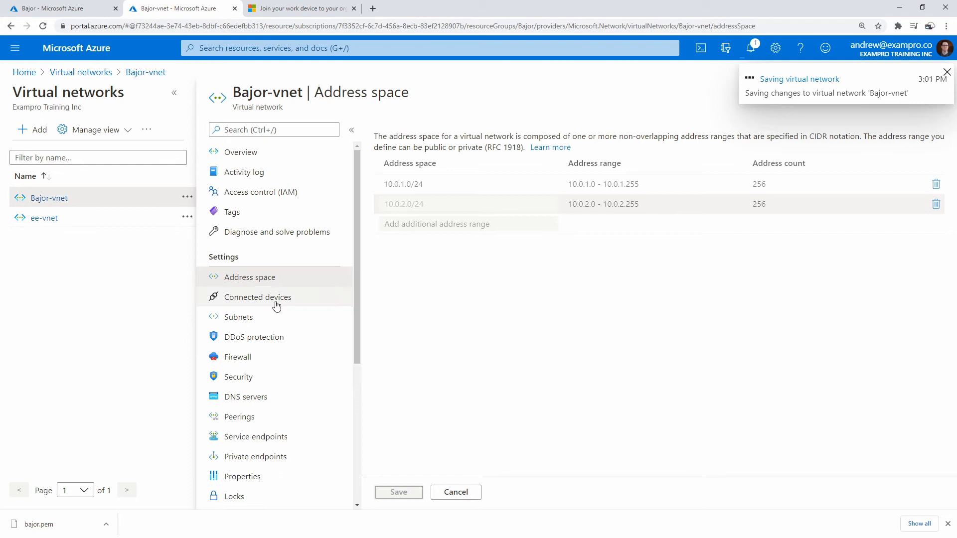
- Add a subnet named AzureBastionSubnet with address range 10.0.2.0/27 to Bajor-vnet and save it
click(259, 317)
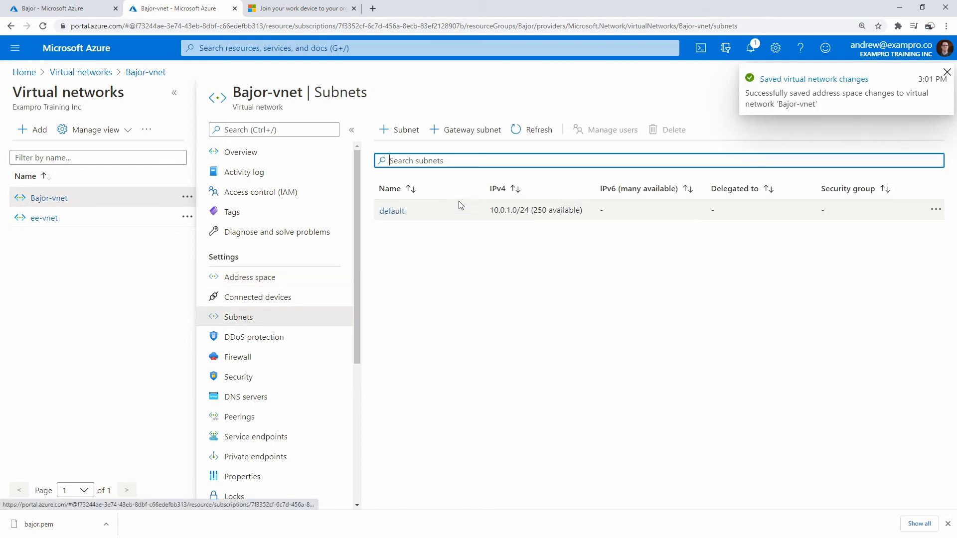
click(399, 129)
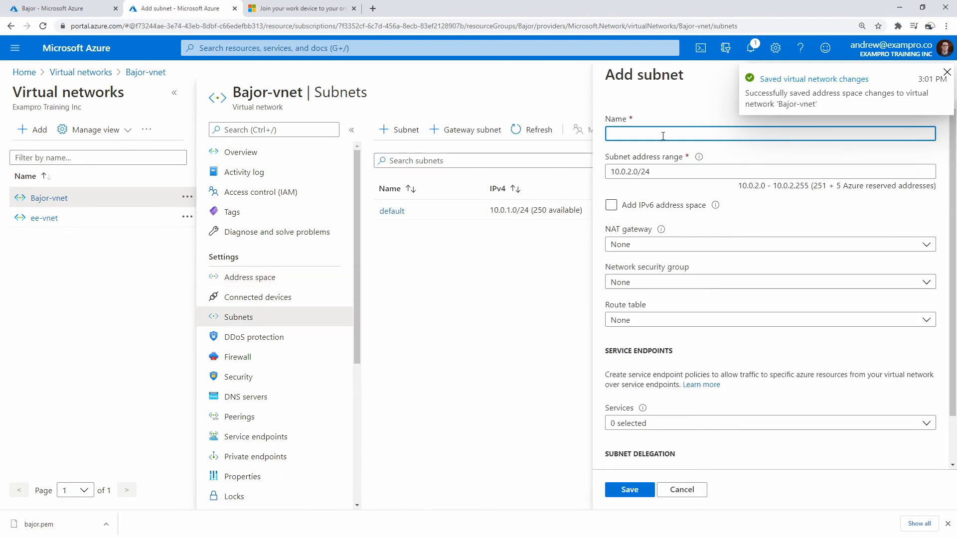
text(AzureBastionSubnet)
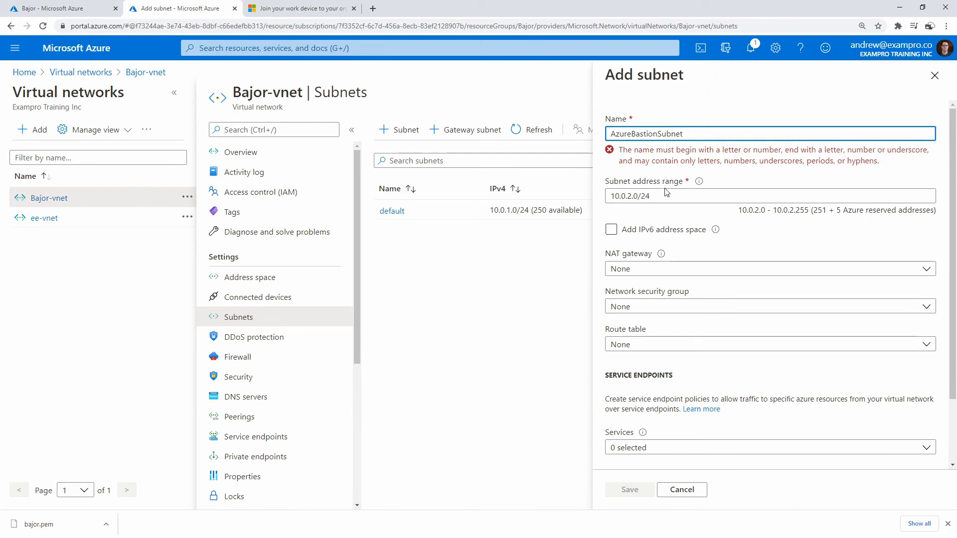
click(667, 194)
key(BackSpace)
text(7)
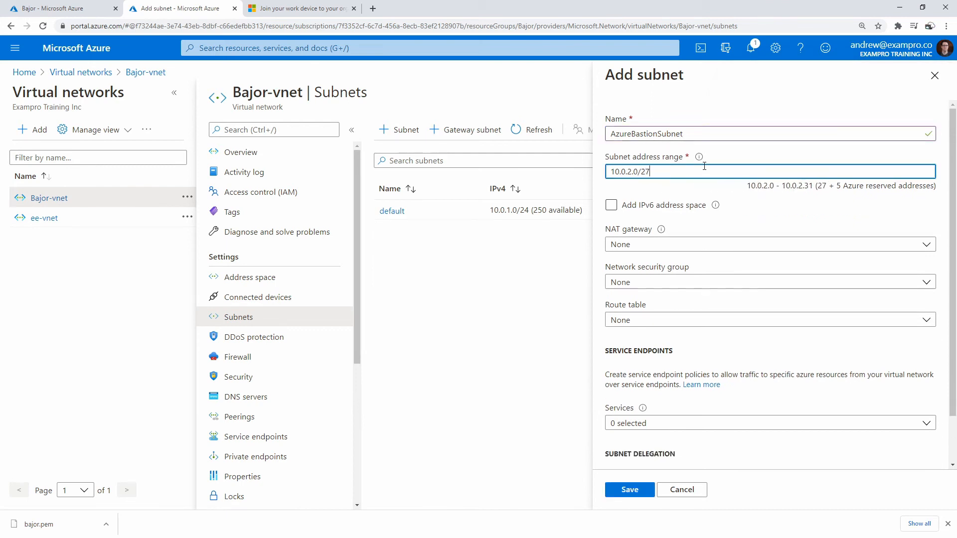
click(762, 217)
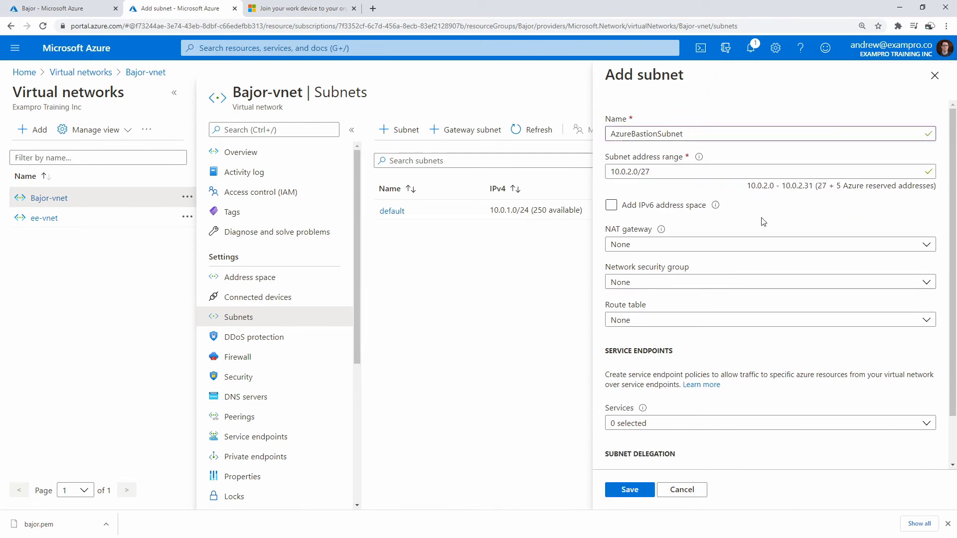
click(749, 208)
scroll(708, 359, down, 2)
click(630, 491)
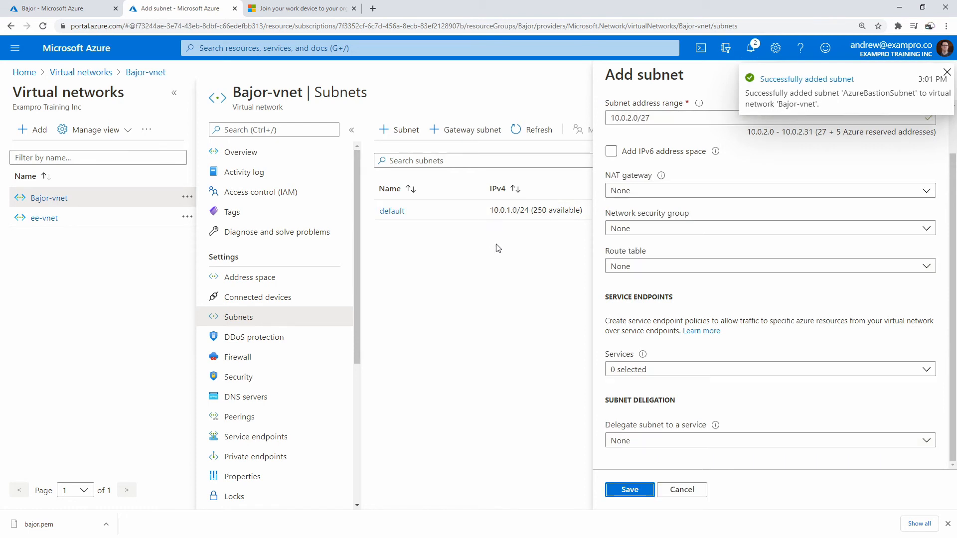
- Return to the Bajor Bastion setup, check its subnet configuration, and reload the setup form
click(71, 13)
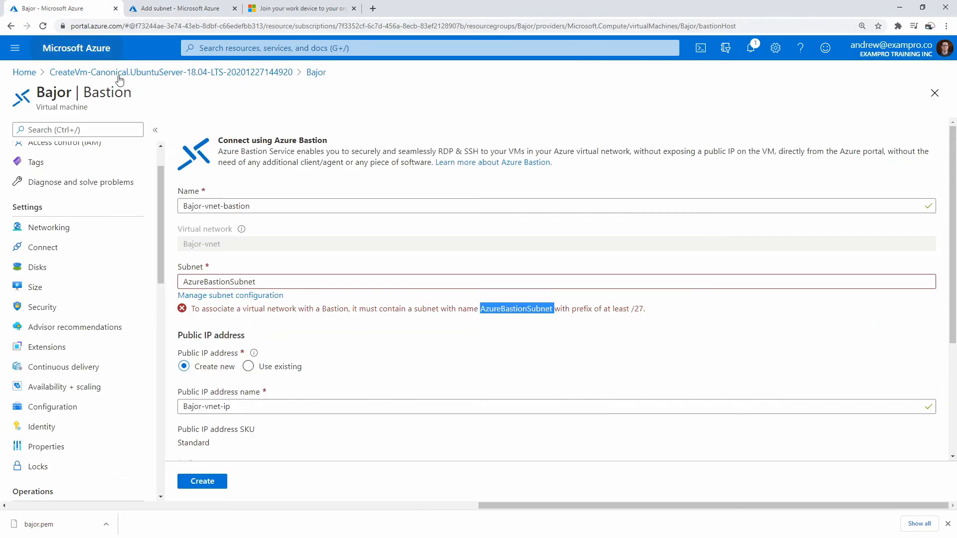
scroll(321, 381, down, 3)
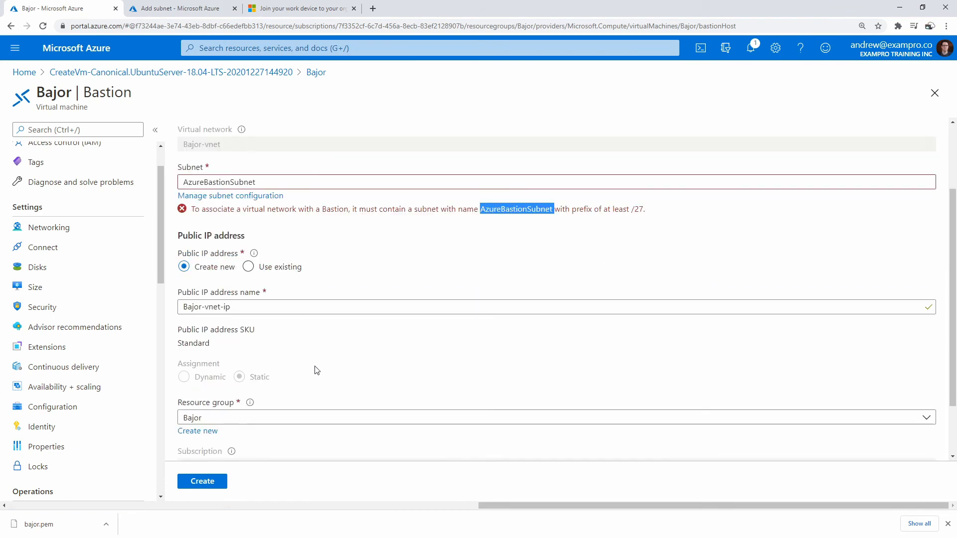
click(214, 482)
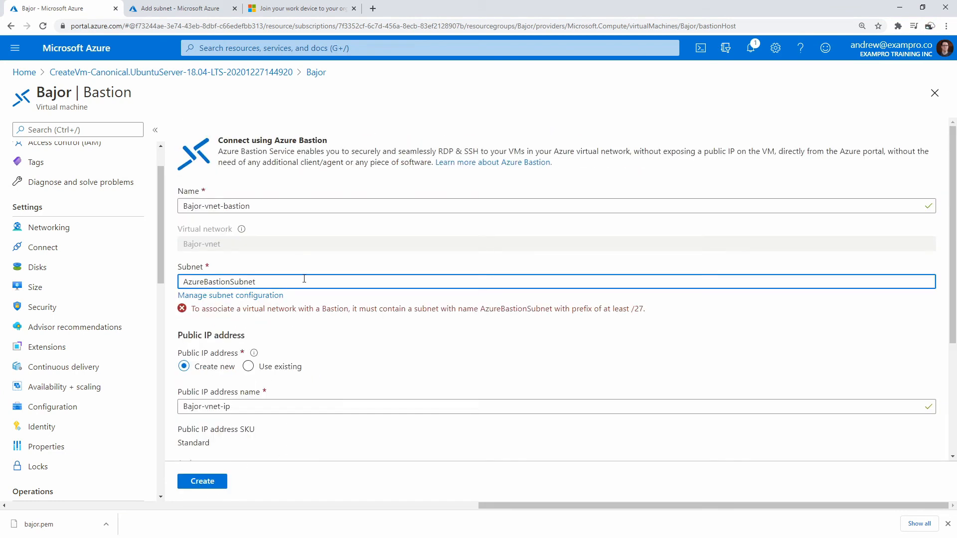
click(239, 295)
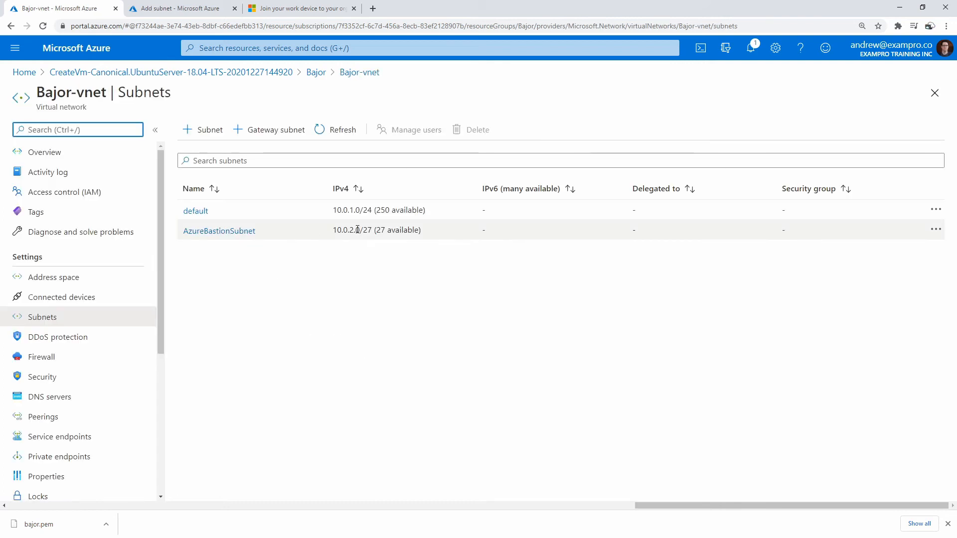
click(11, 26)
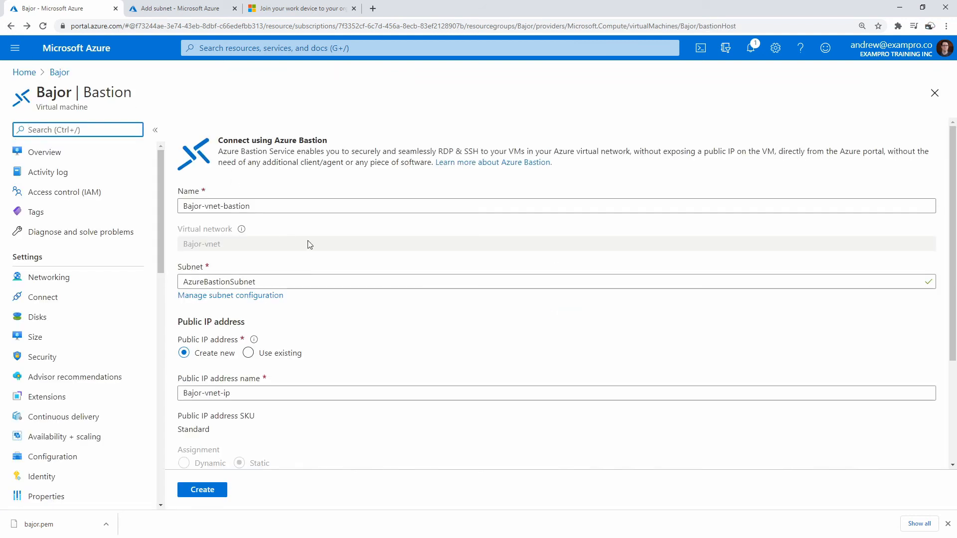
- Create the Bastion Bajor-vnet-bastion on AzureBastionSubnet with a new public IP address named Bajor-vnet-ip in resource group Bajor
scroll(300, 260, down, 1)
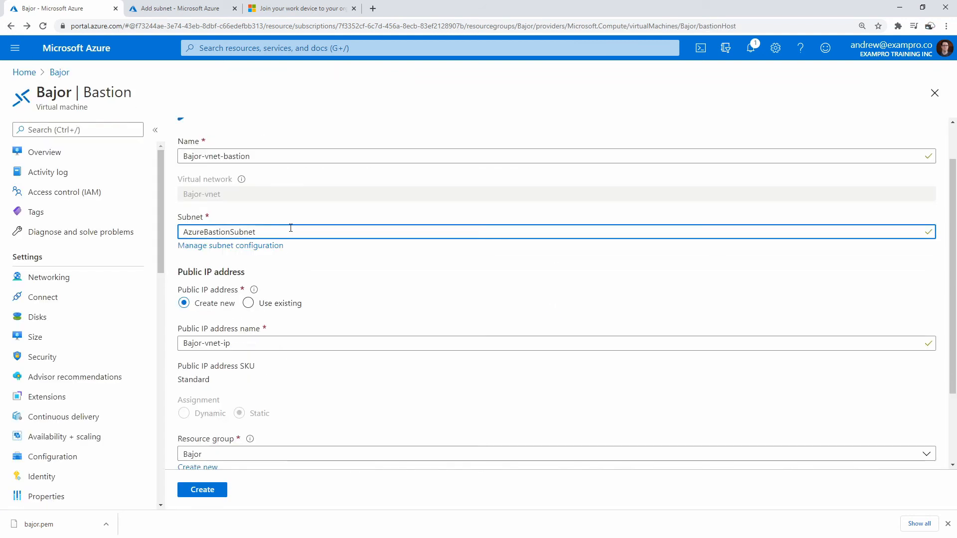
scroll(282, 249, down, 2)
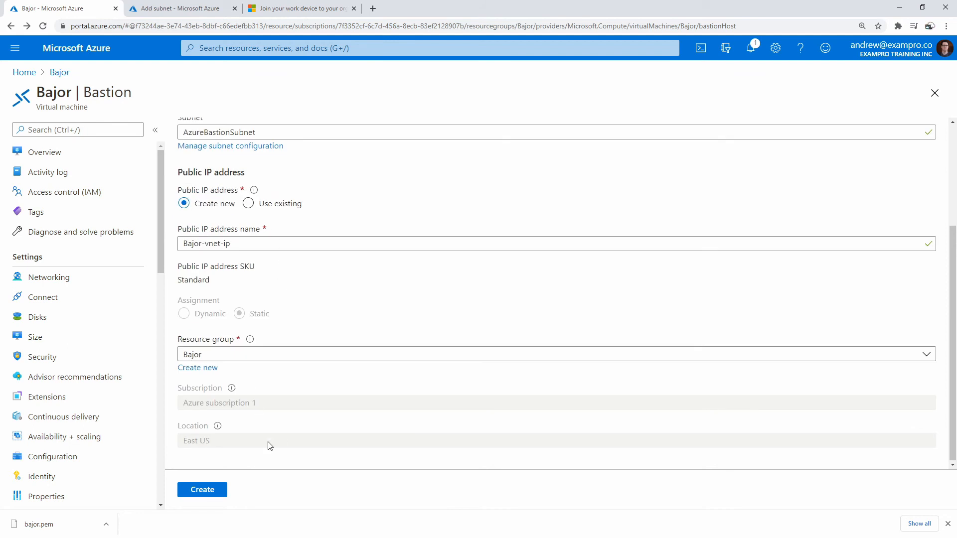
click(203, 490)
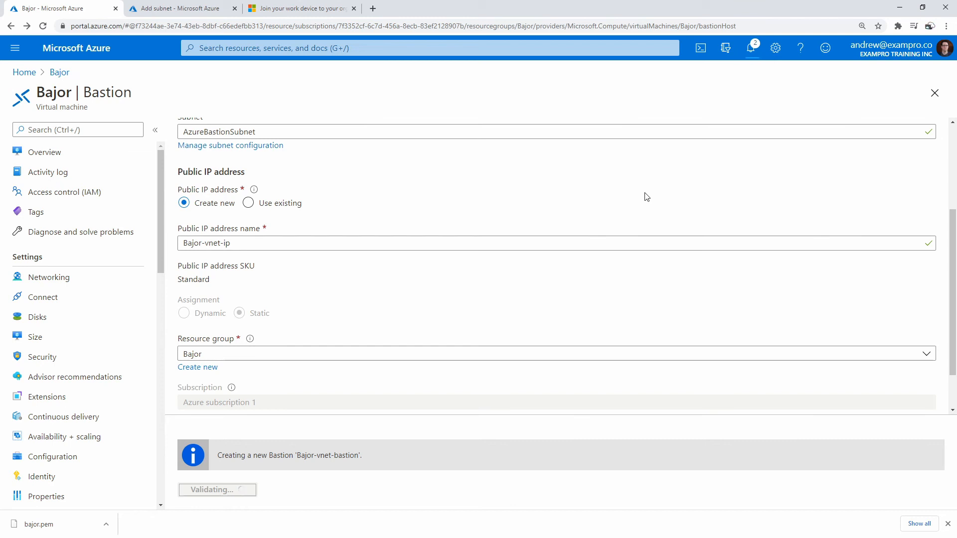
- Check the portal notifications for the progress of the Bastion's creation
click(748, 50)
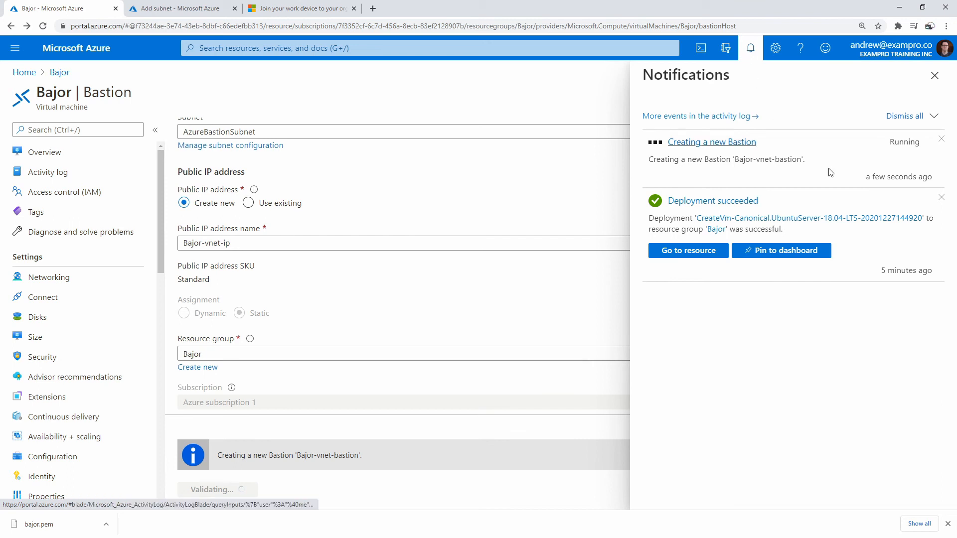
click(752, 50)
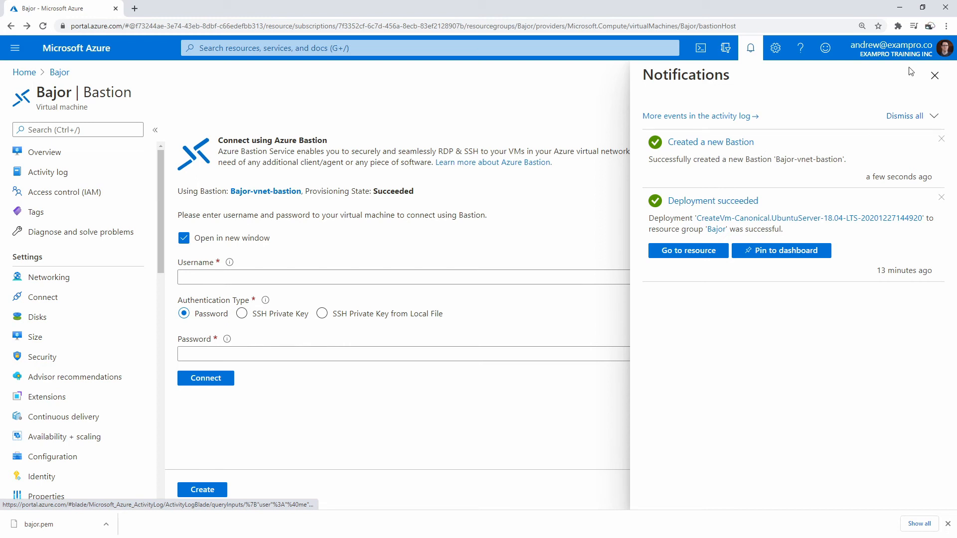
click(935, 75)
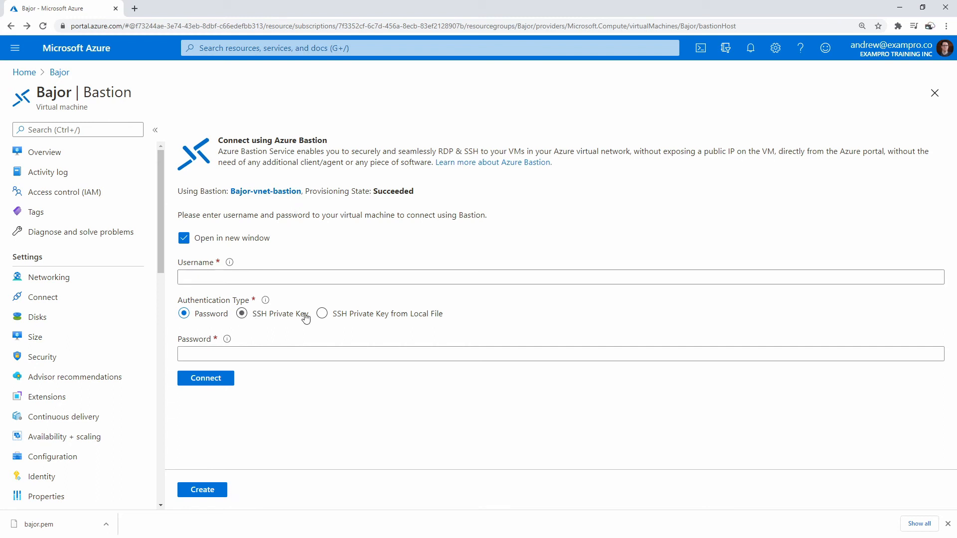
- Set the Bastion authentication type to SSH Private Key from Local File and choose bajor.pem from the Downloads folder
click(322, 315)
click(287, 319)
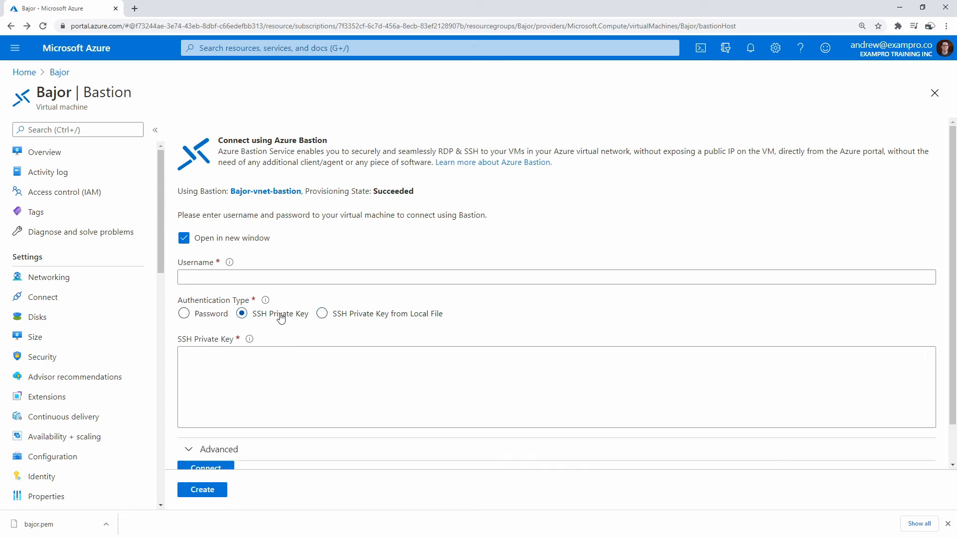
click(323, 314)
click(246, 353)
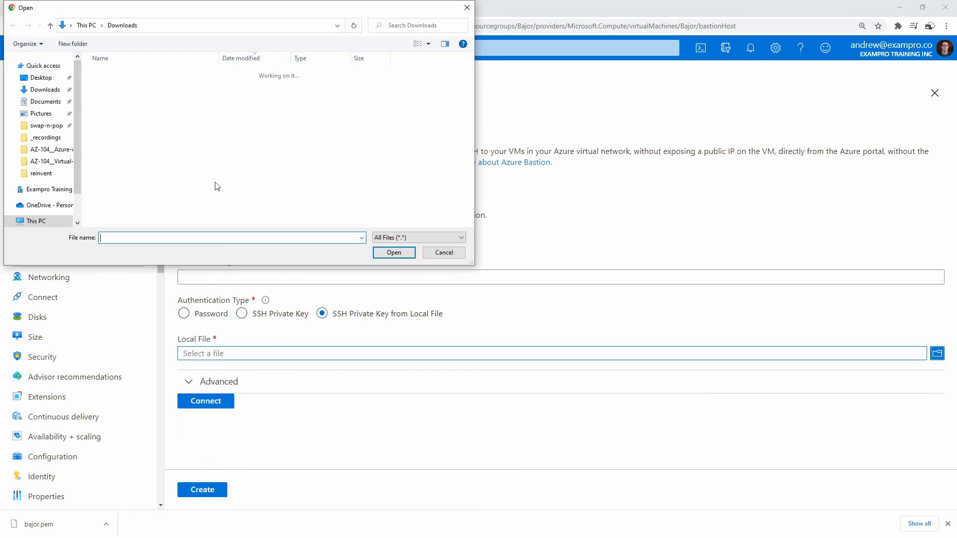
click(120, 87)
click(389, 253)
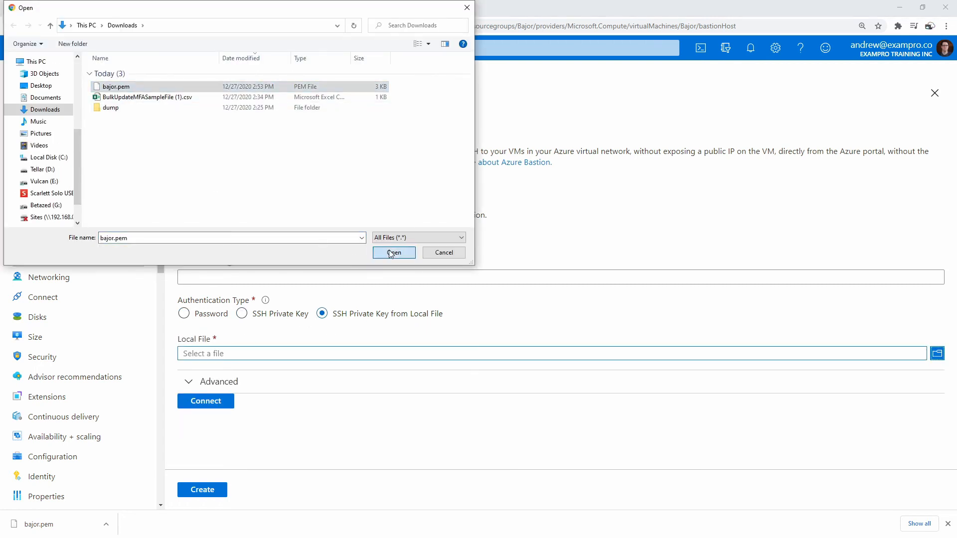
- Enter bajor as the Bastion username and try to connect to the virtual machine
click(225, 405)
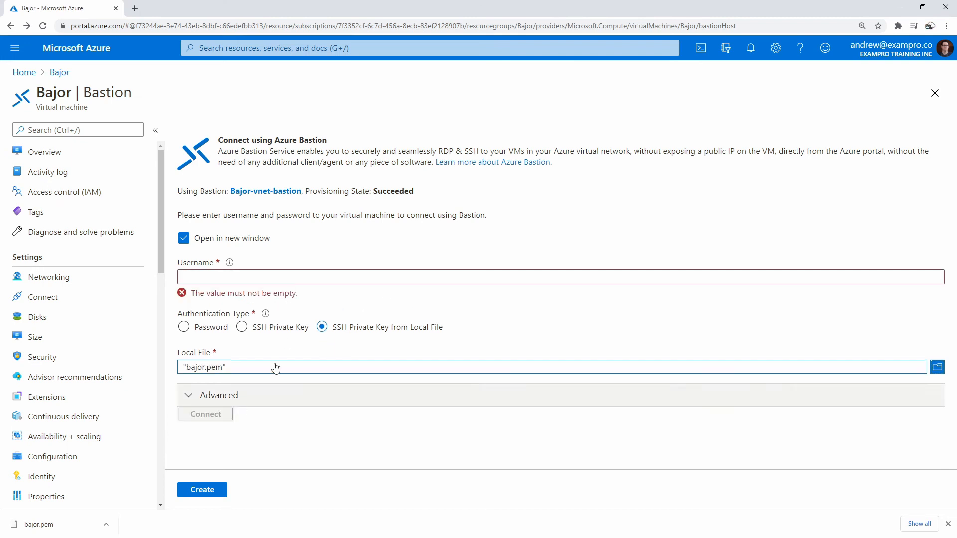
click(246, 279)
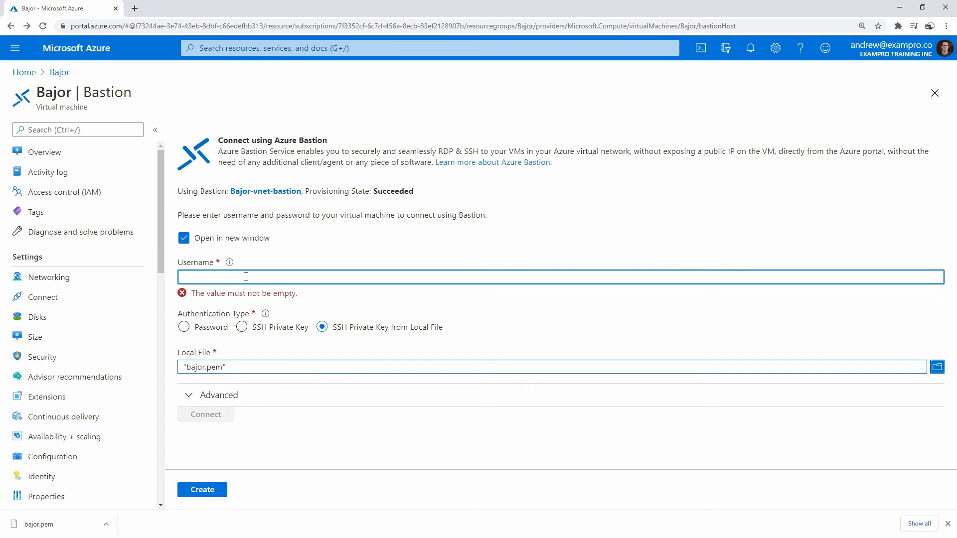
text(bajor)
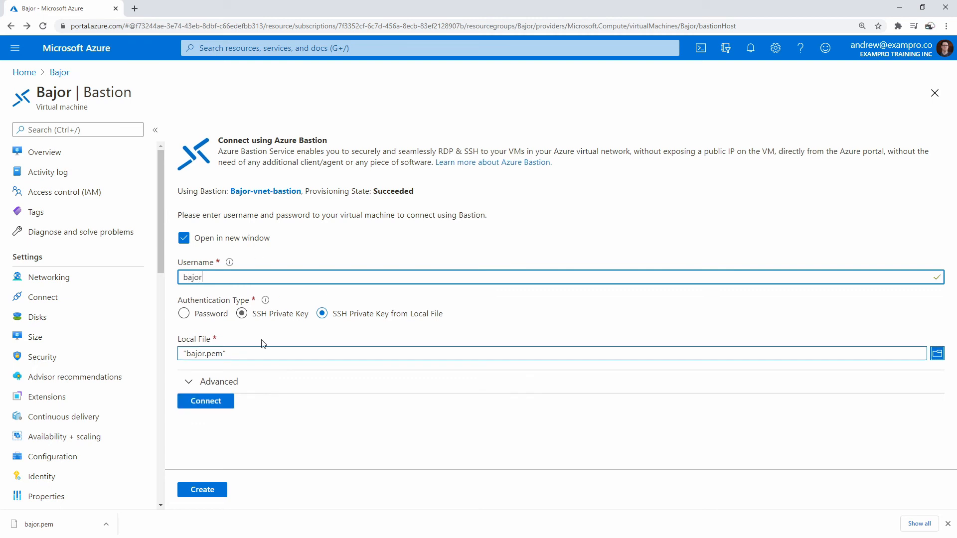
click(231, 401)
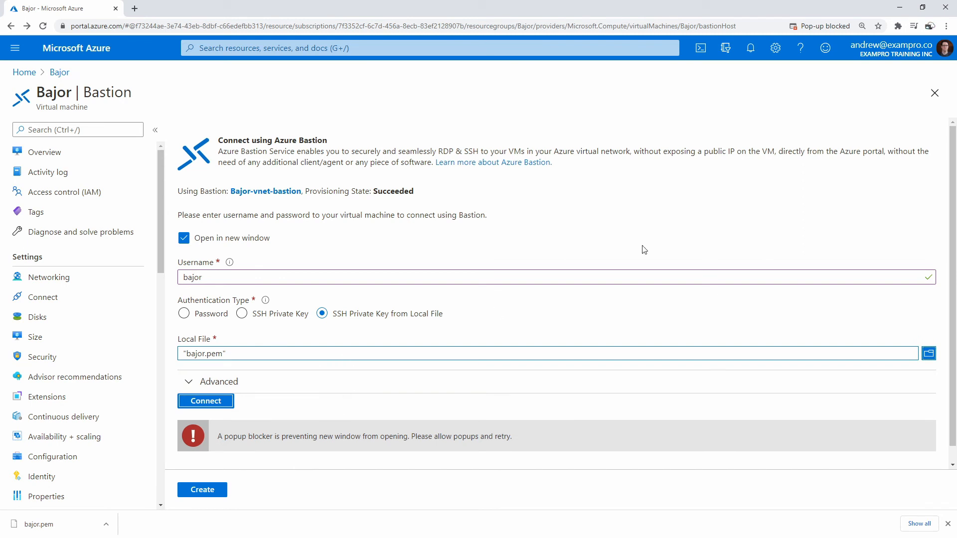
- Always allow pop-ups from portal.azure.com, reconnect through Bastion, and grant the session clipboard access
click(826, 27)
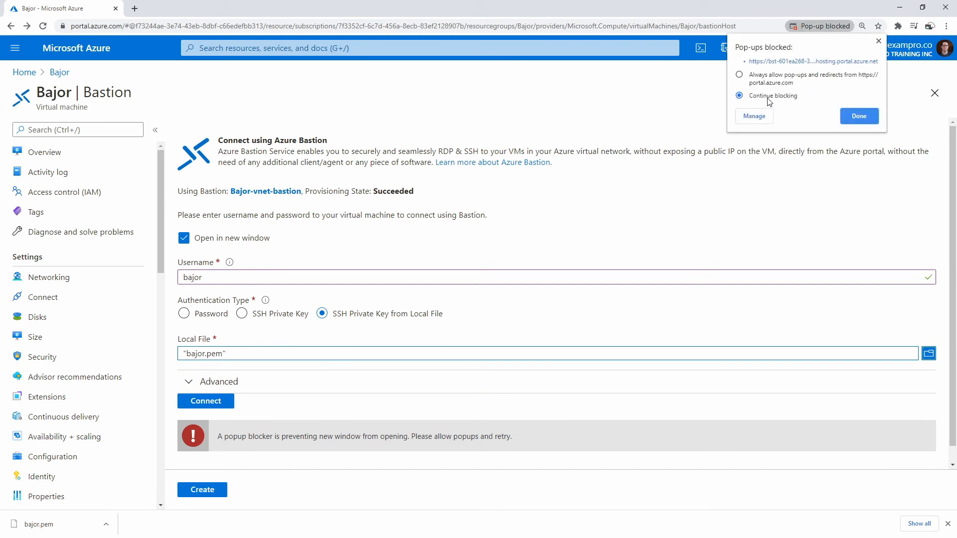
click(773, 77)
click(859, 116)
click(212, 403)
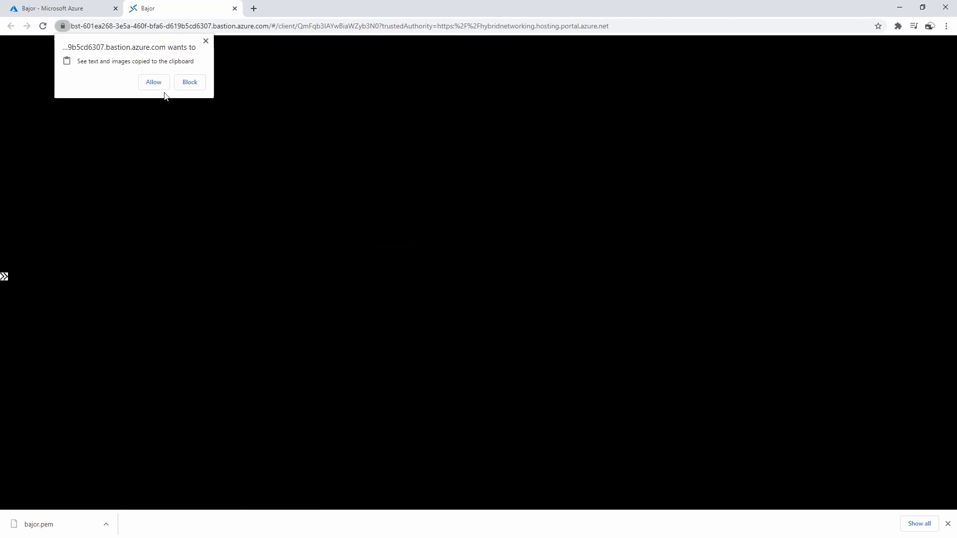
click(157, 83)
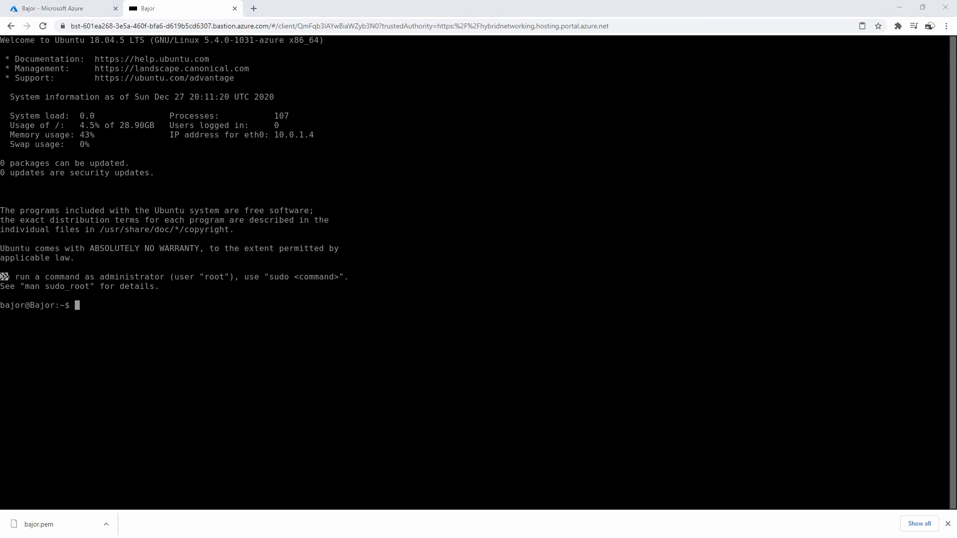
- Install Apache on the virtual machine with sudo apt-get install apache2, accepting the installation with Y
click(301, 309)
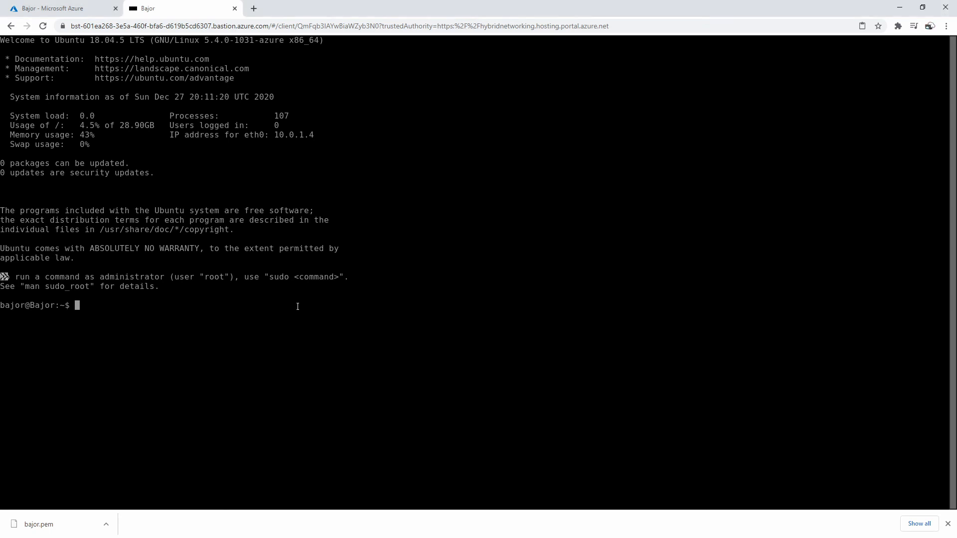
text(sudo apt-get install apache2)
key(Return)
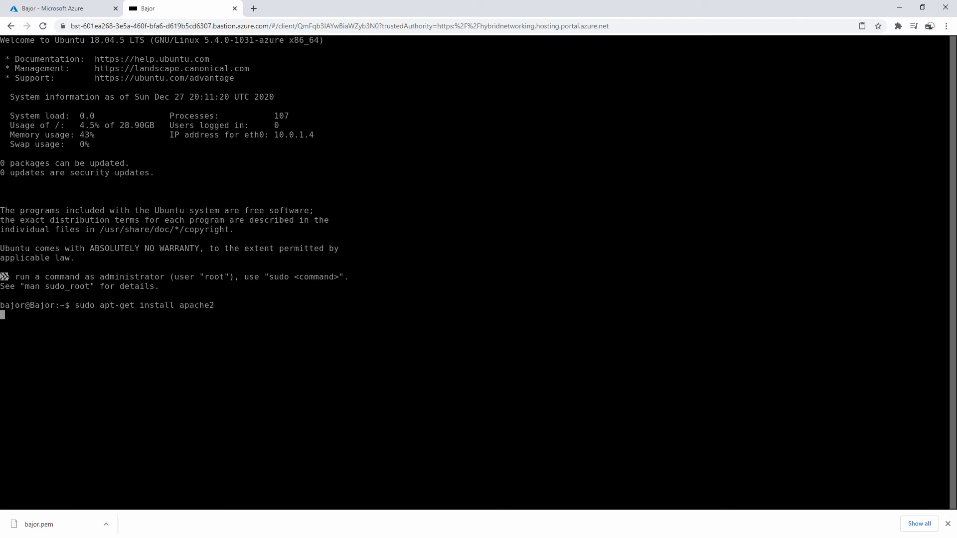
text(Y)
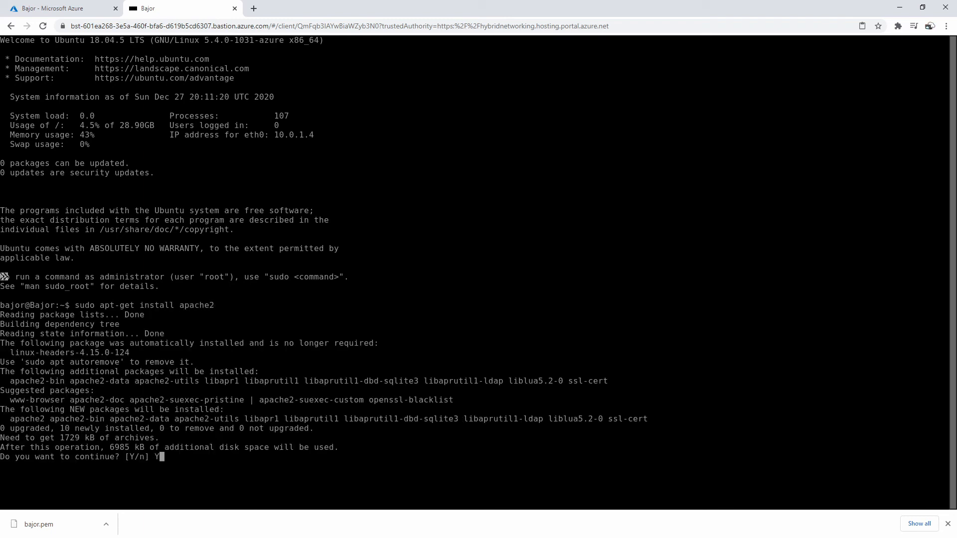
key(Return)
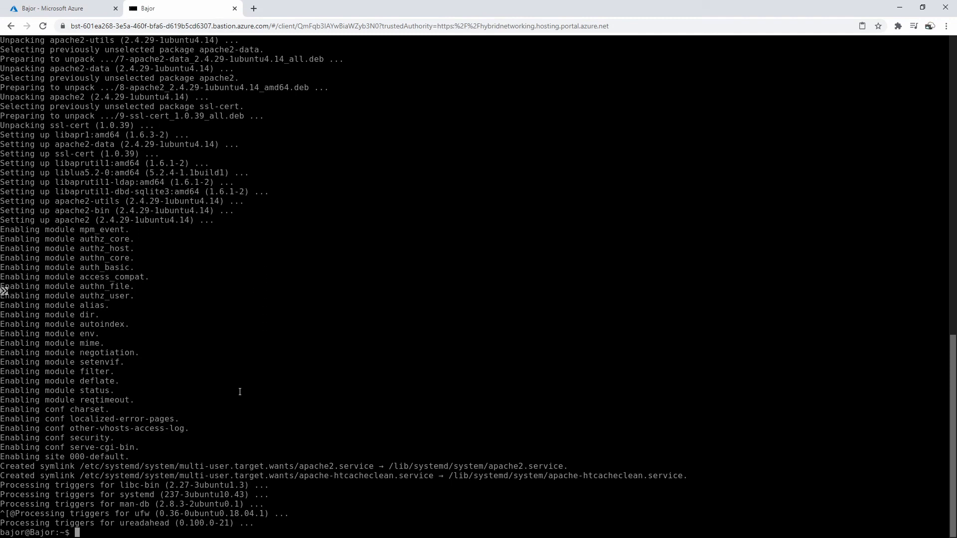
- View the Bastion session's clipboard panel and close it
click(4, 292)
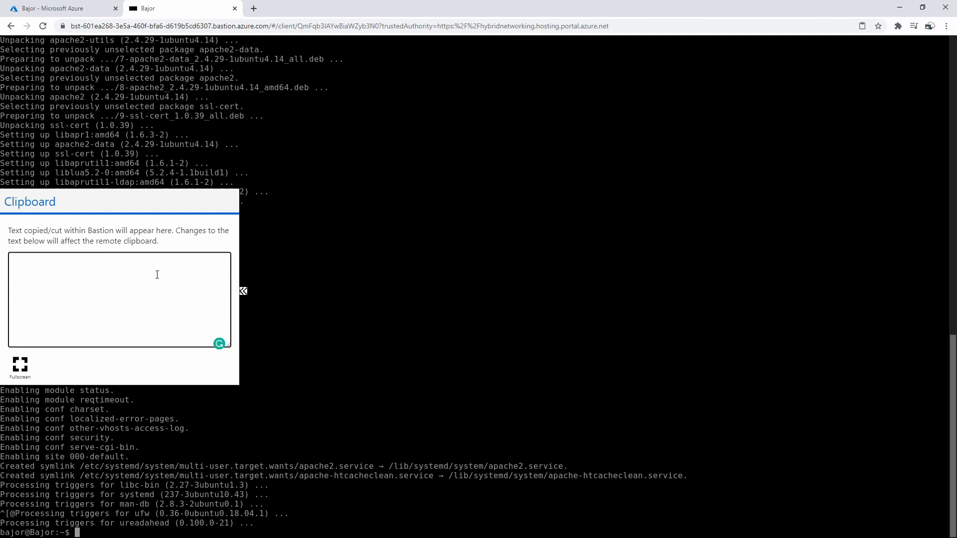
click(244, 291)
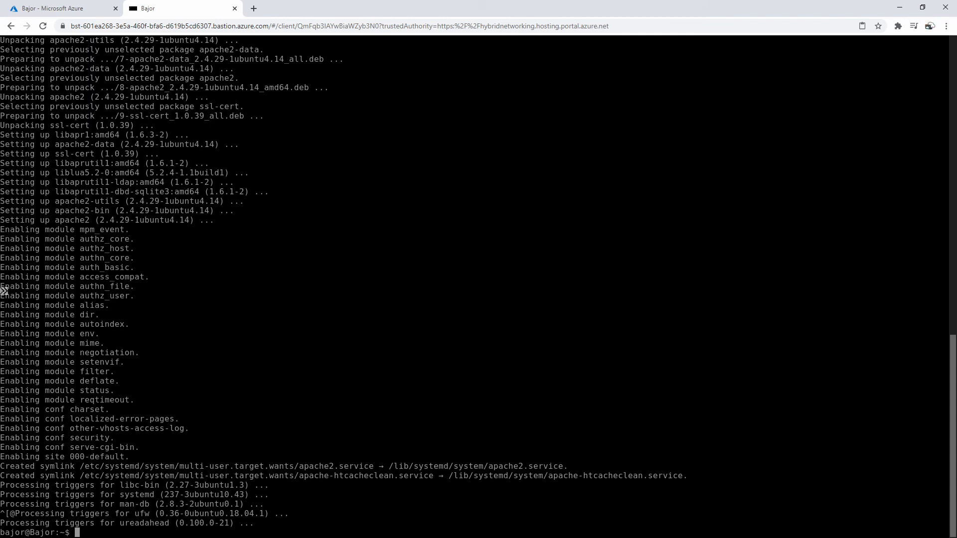
- Change to the /var/www/html/ directory in the terminal and list its files
text(cd /var/www/html/)
key(Return)
text(ls)
key(Return)
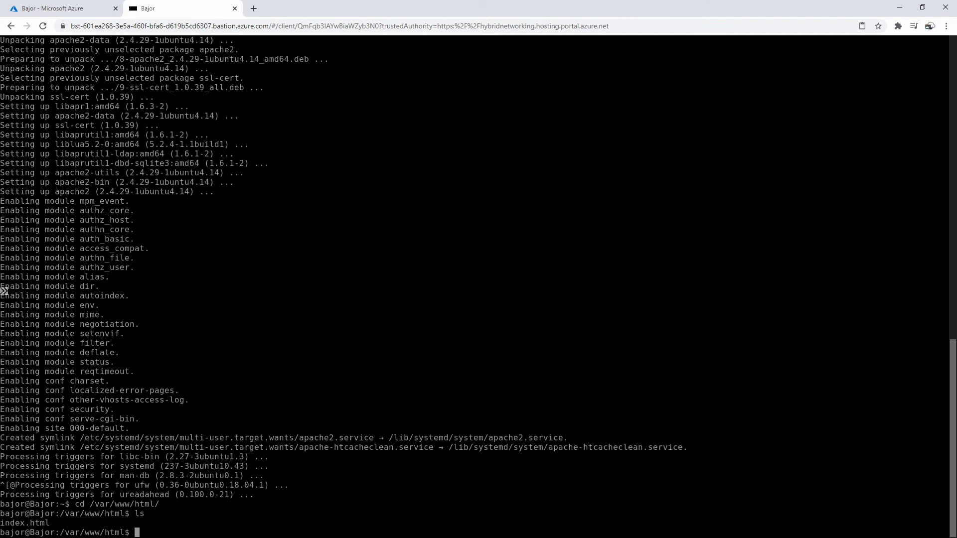
- Check for running web server processes with ps aux, filtering with grep for httpd and for apache
text(ps aux | grep httpd)
key(Return)
key(Up)
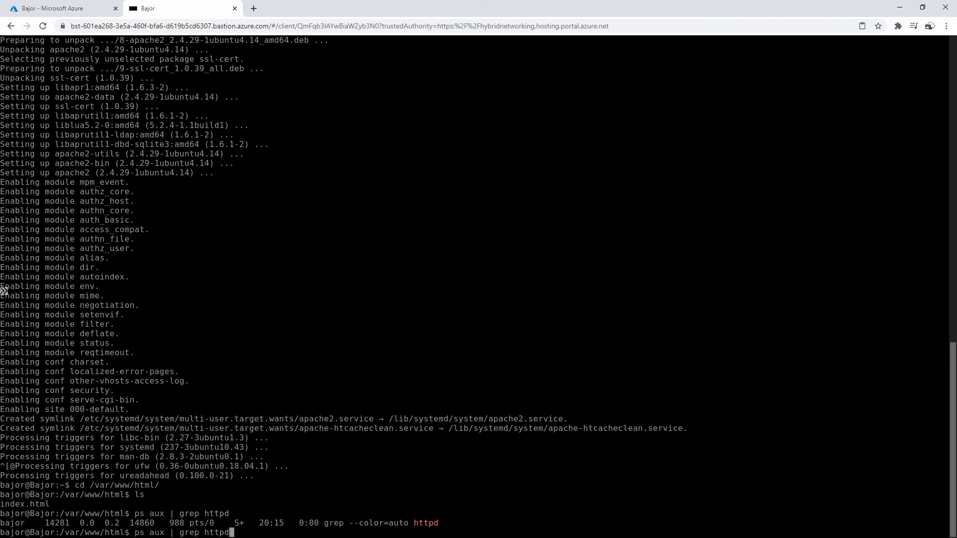
key(BackSpace)
key(BackSpace)
key(BackSpace)
key(BackSpace)
key(BackSpace)
text(apache)
key(Return)
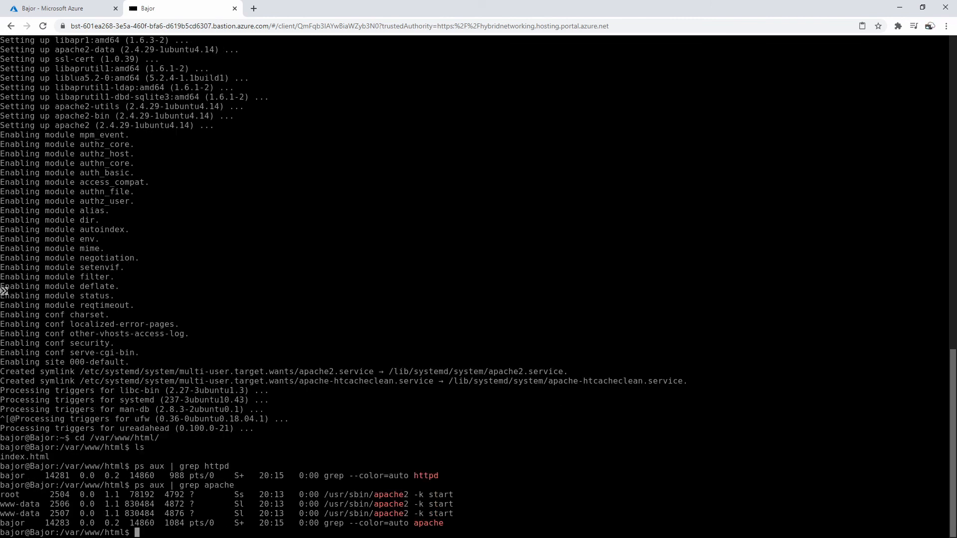
drag(412, 503, 221, 472)
- Return to the Azure portal, search for virtual machines, and open the overview of Bajor
click(83, 13)
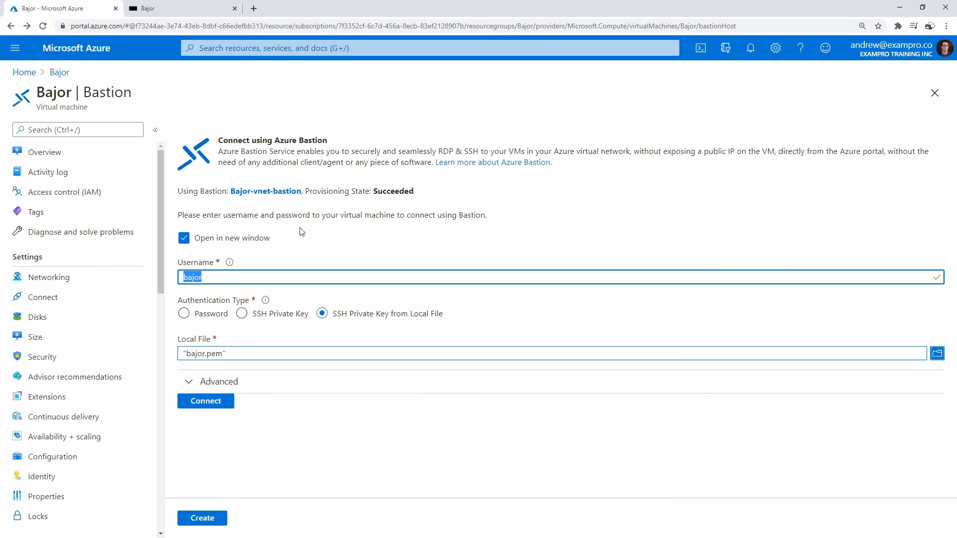
click(463, 125)
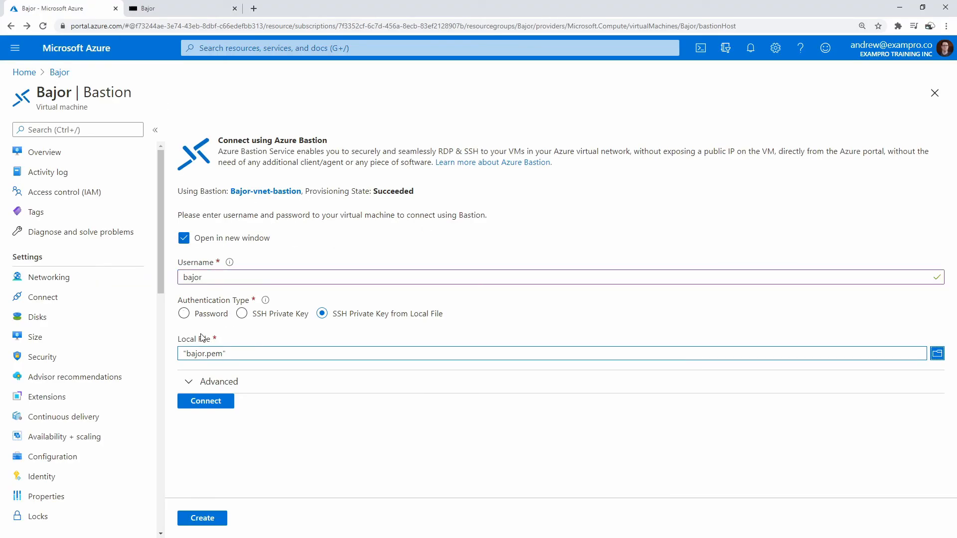
click(219, 47)
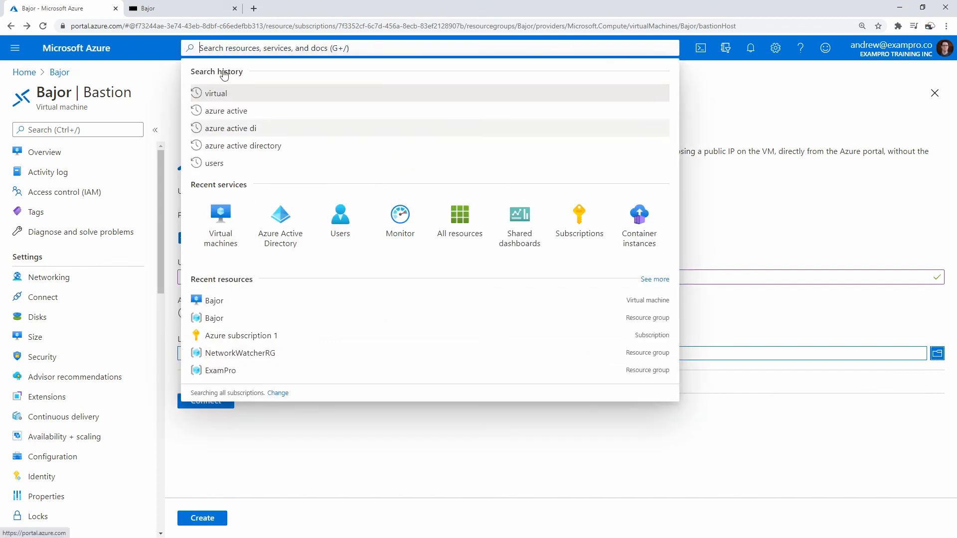
text(virtua)
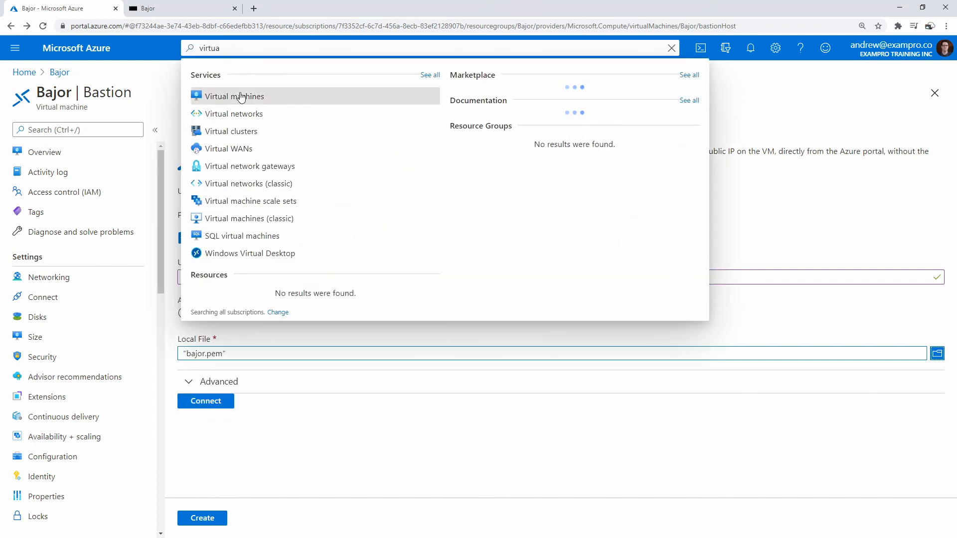
click(242, 97)
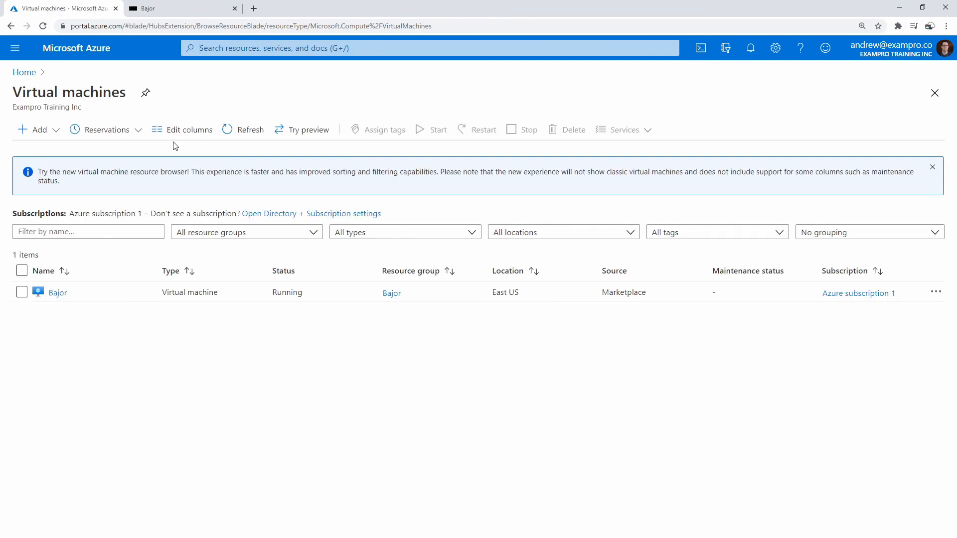
click(58, 294)
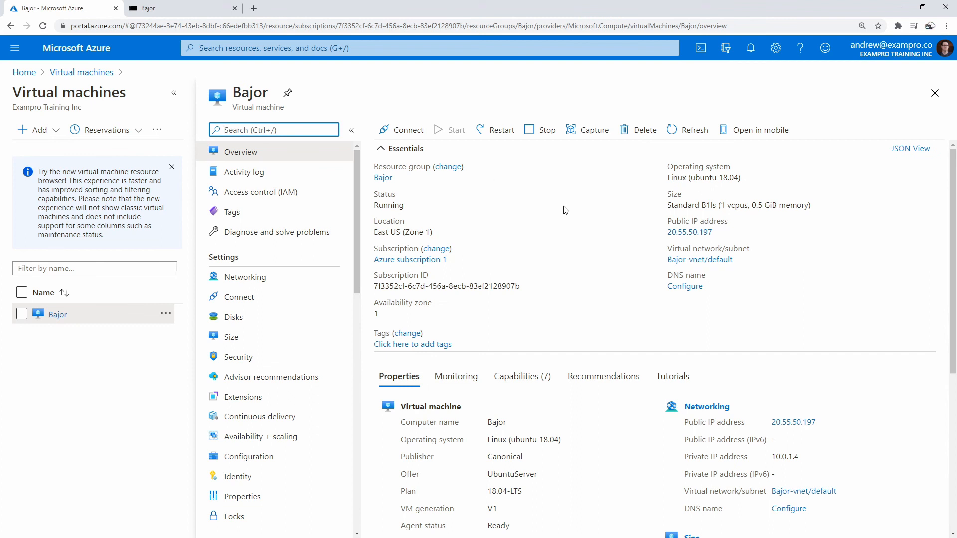
- Copy Bajor's public IP address and load it in a new browser tab
drag(714, 234, 667, 240)
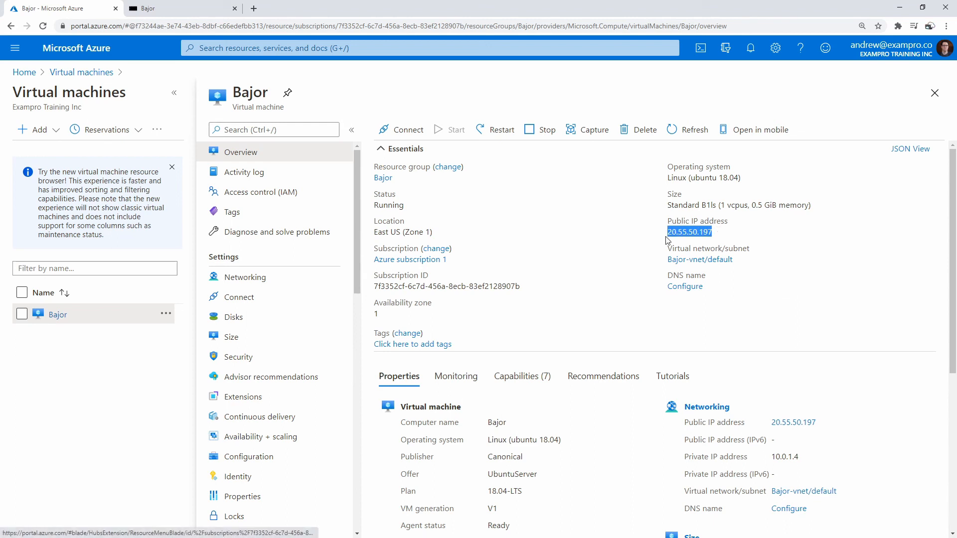
click(720, 232)
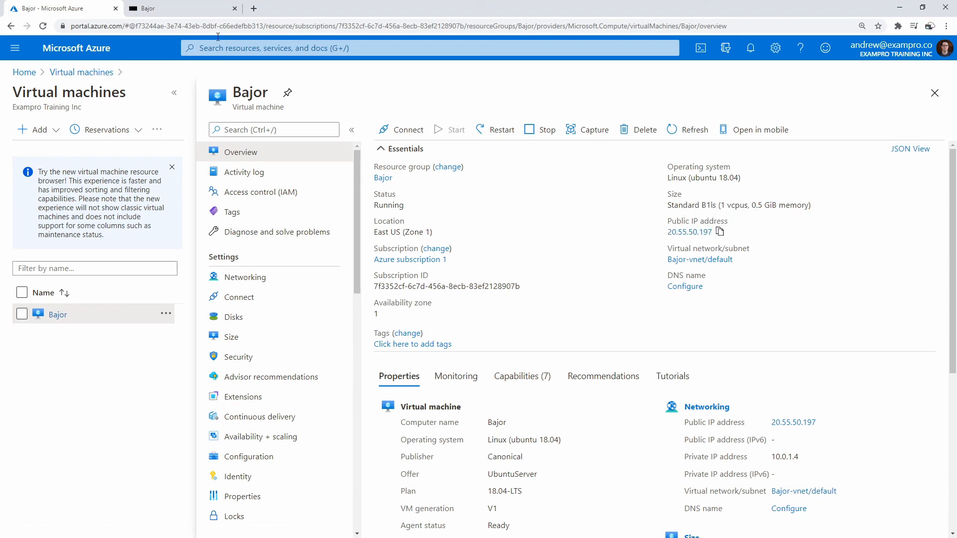
click(254, 11)
key(ctrl+v)
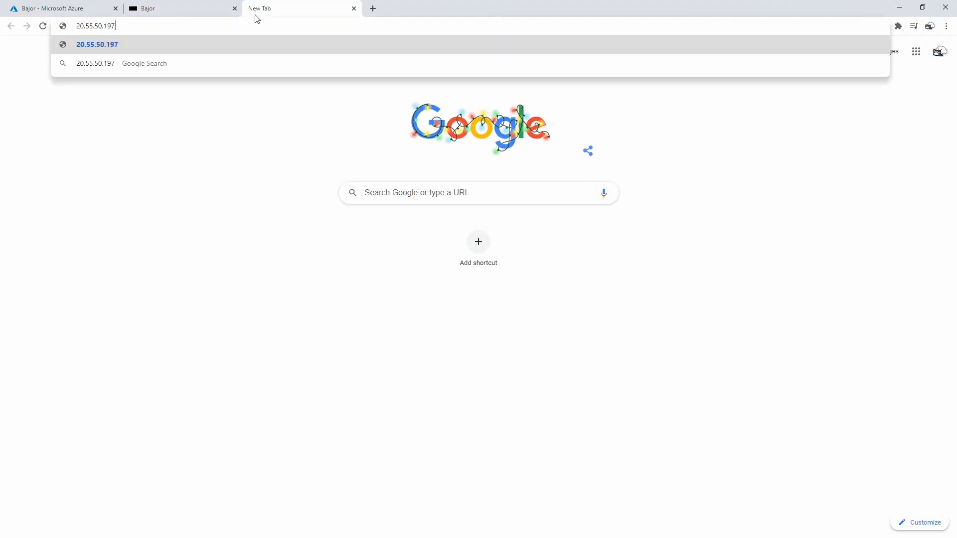
key(Return)
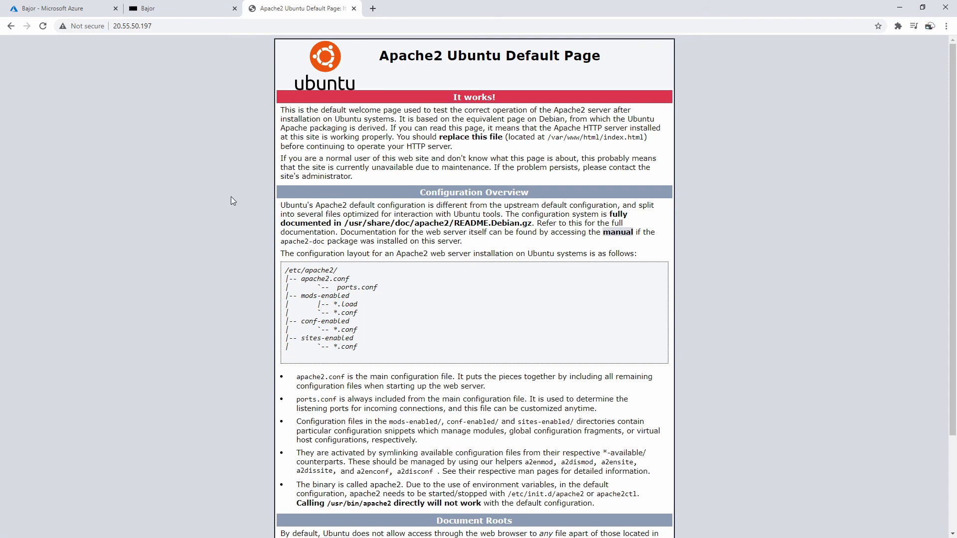
- Return to the Bastion terminal session and list the files in /var/www/html with ls
click(174, 10)
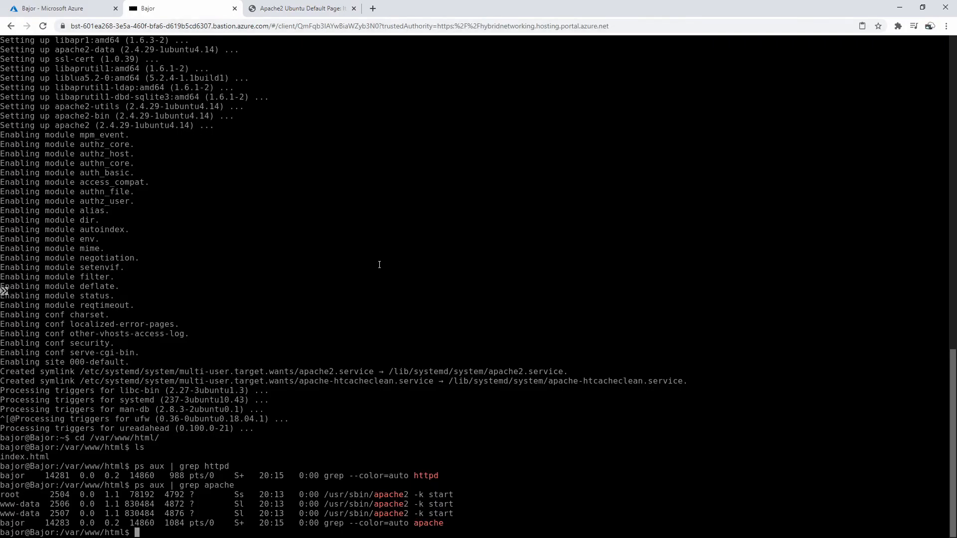
text(vi a)
key(BackSpace)
key(BackSpace)
key(BackSpace)
key(BackSpace)
text(ls)
key(Return)
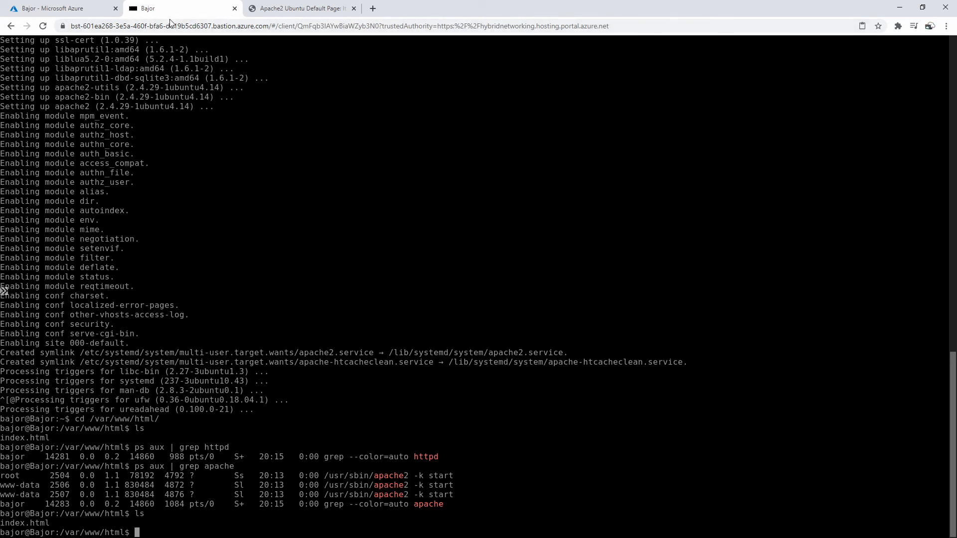
- Return to Bajor's overview in the Azure portal, and open and close Cloud Shell
click(89, 12)
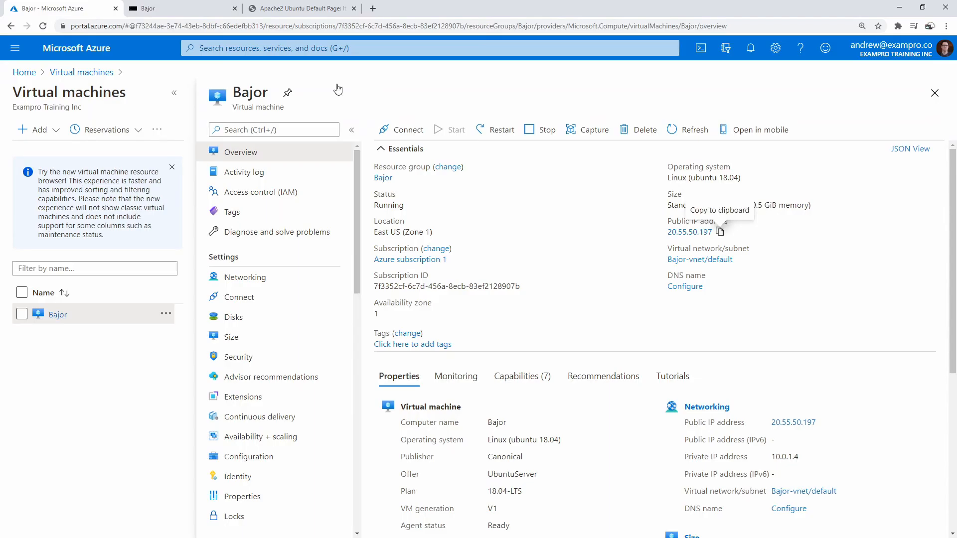
click(701, 48)
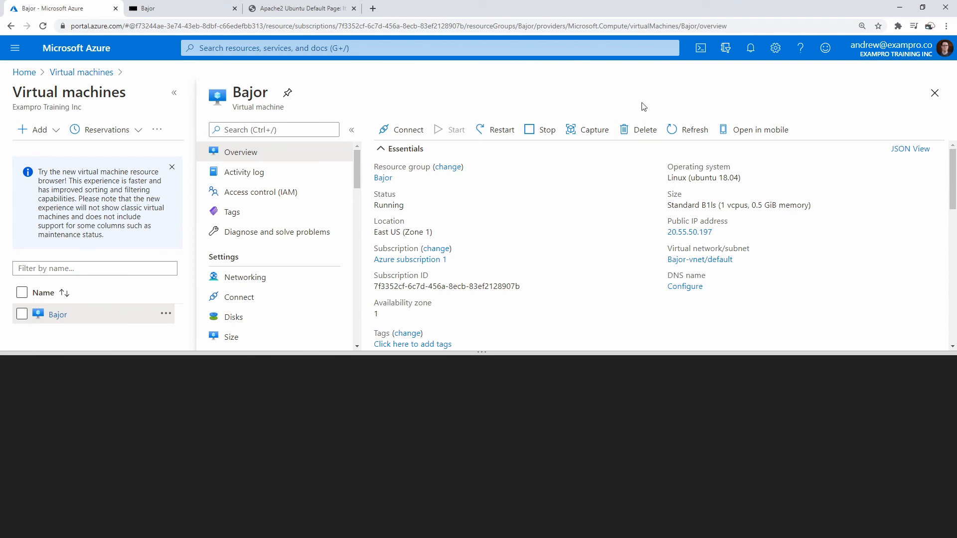
click(700, 48)
scroll(532, 209, down, 1)
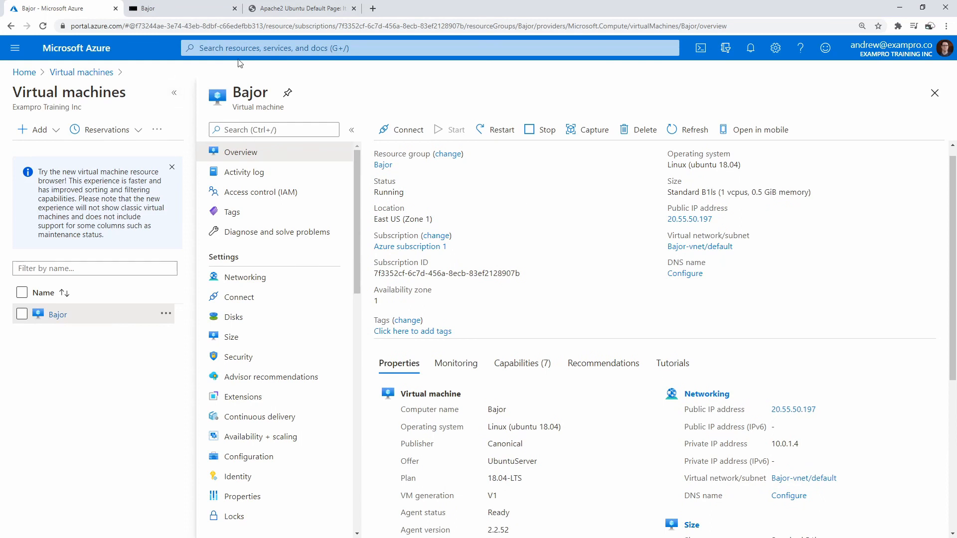
- Open the list of all resources in the portal and look through its entries
click(14, 48)
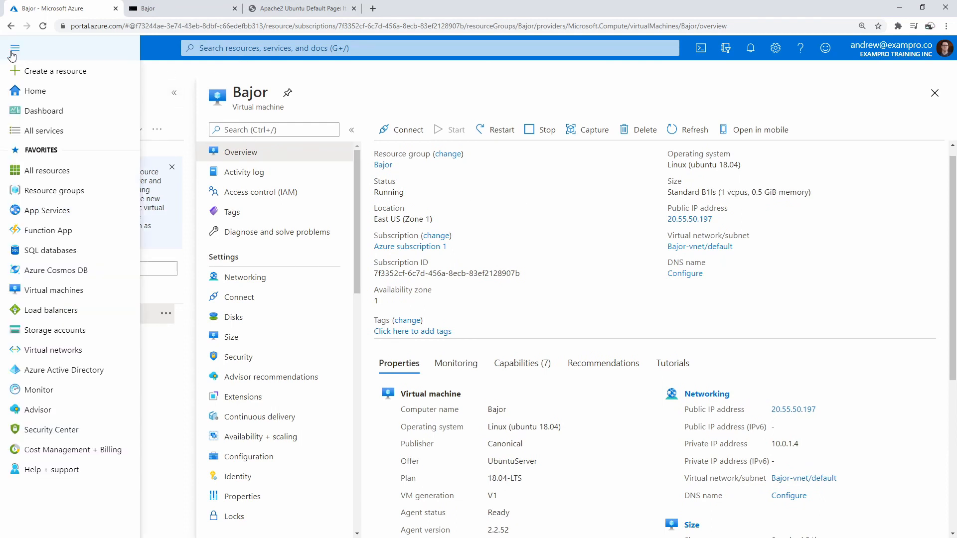
click(176, 80)
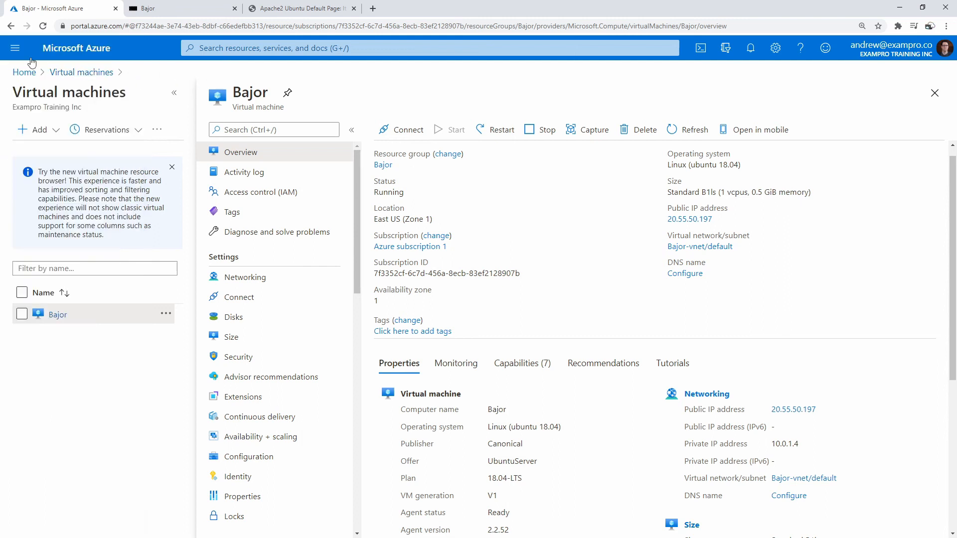
click(15, 48)
click(50, 171)
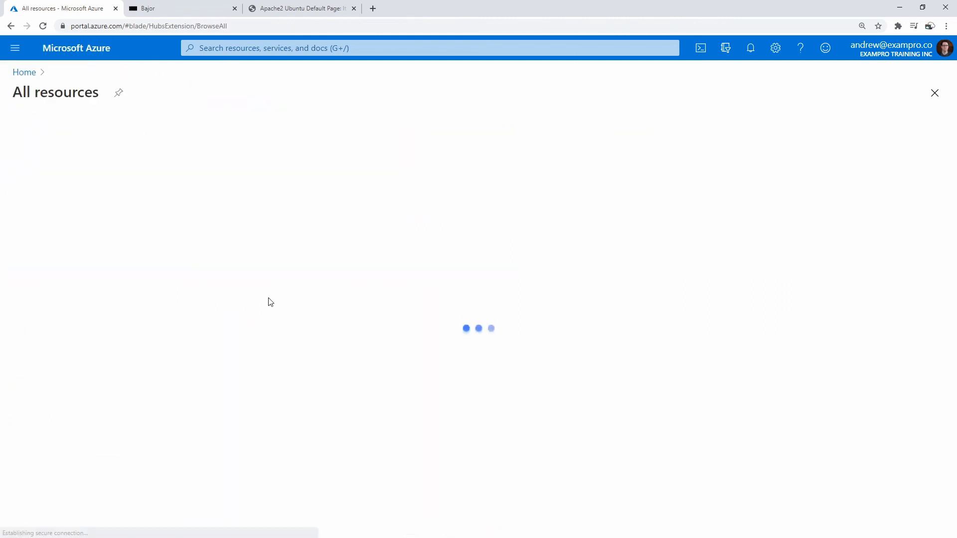
scroll(260, 301, down, 2)
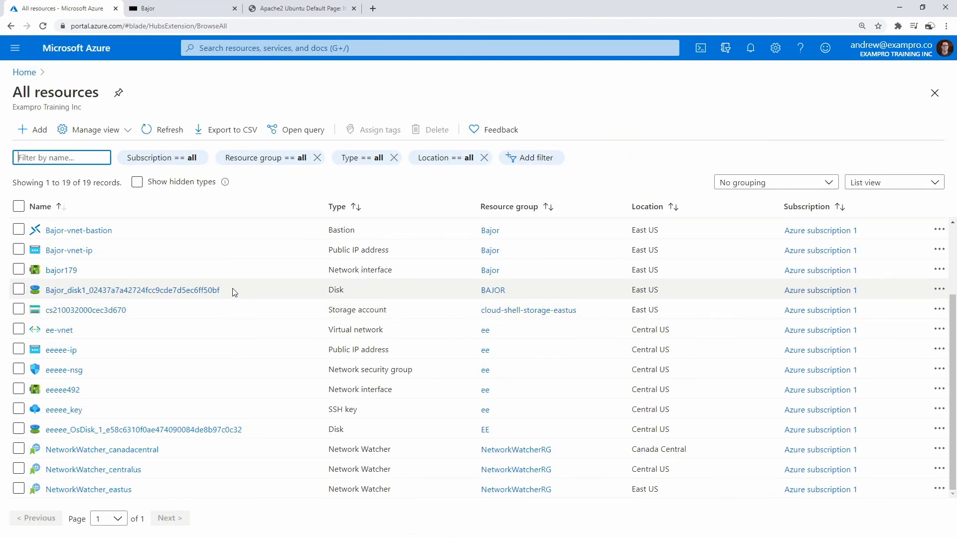
scroll(259, 398, up, 2)
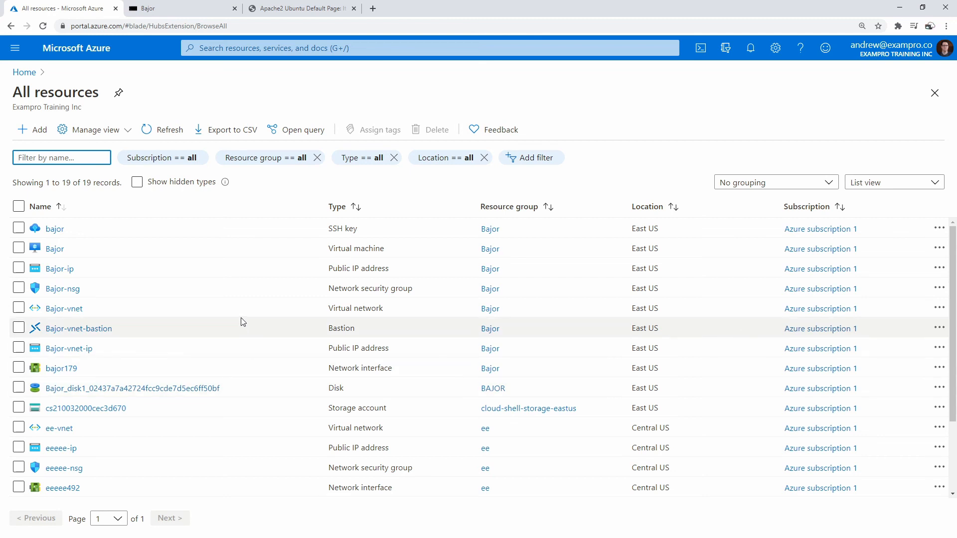
scroll(242, 322, down, 3)
scroll(242, 320, up, 3)
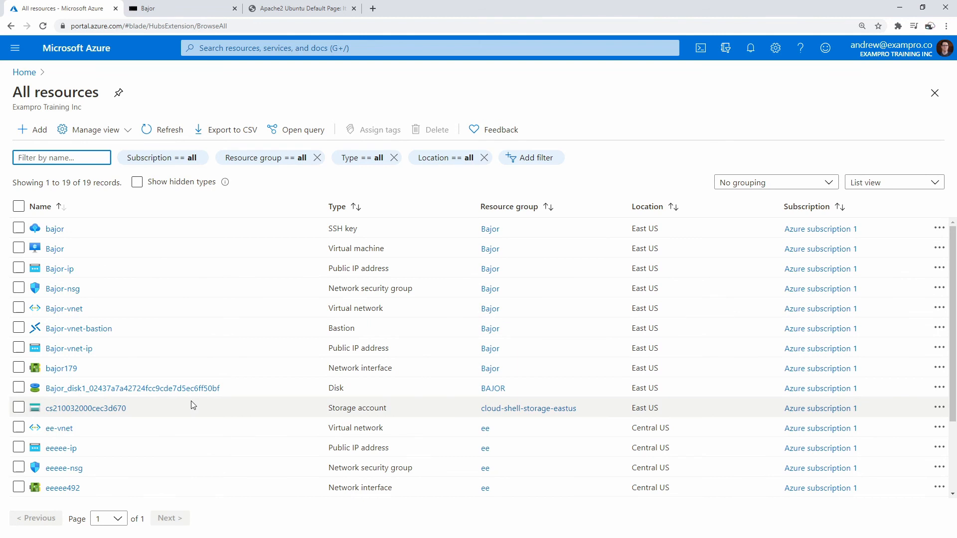
- Search the page for "resource" and open the Bajor resource group in a new browser tab
key(ctrl+f)
text(resource)
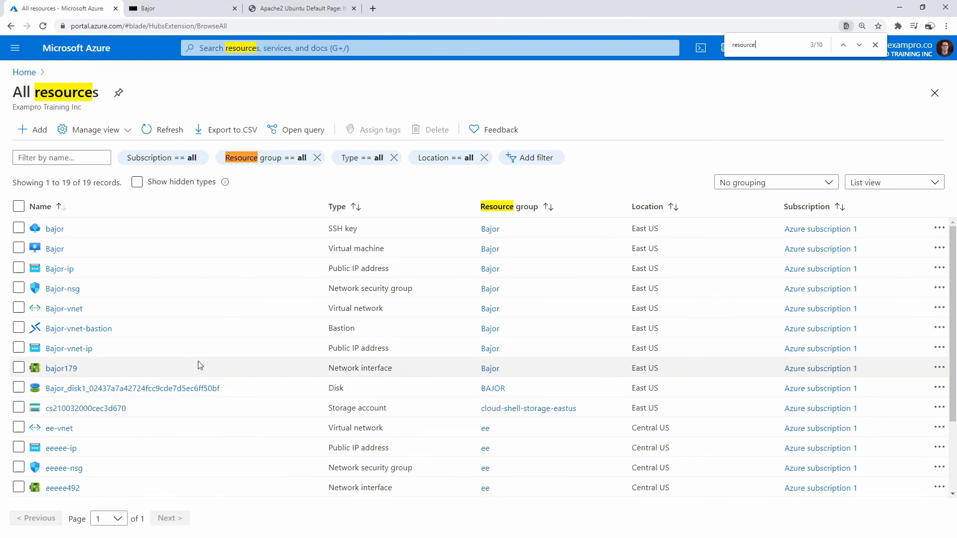
right_click(490, 231)
click(524, 238)
click(198, 7)
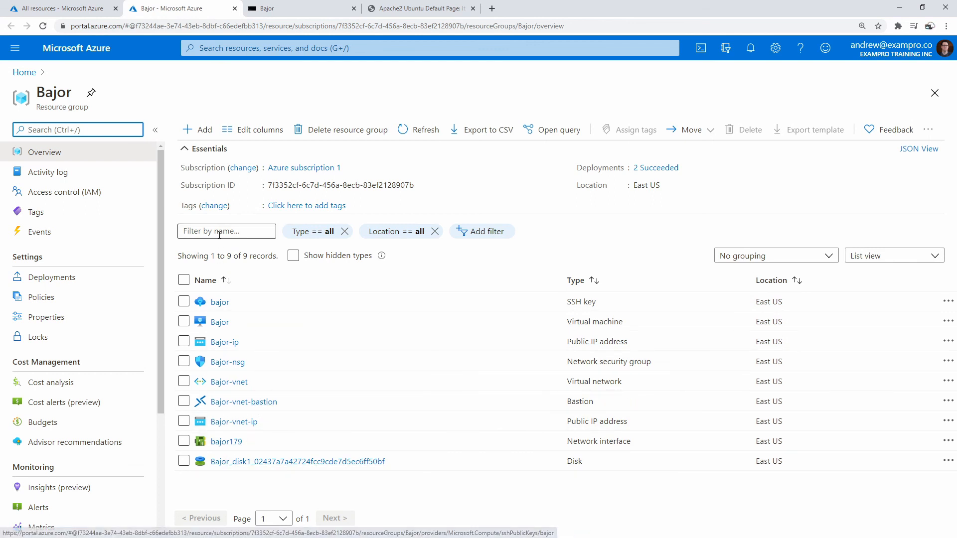
- Delete the Bajor resource group with all its resources, entering bajor as the confirmation name
click(339, 130)
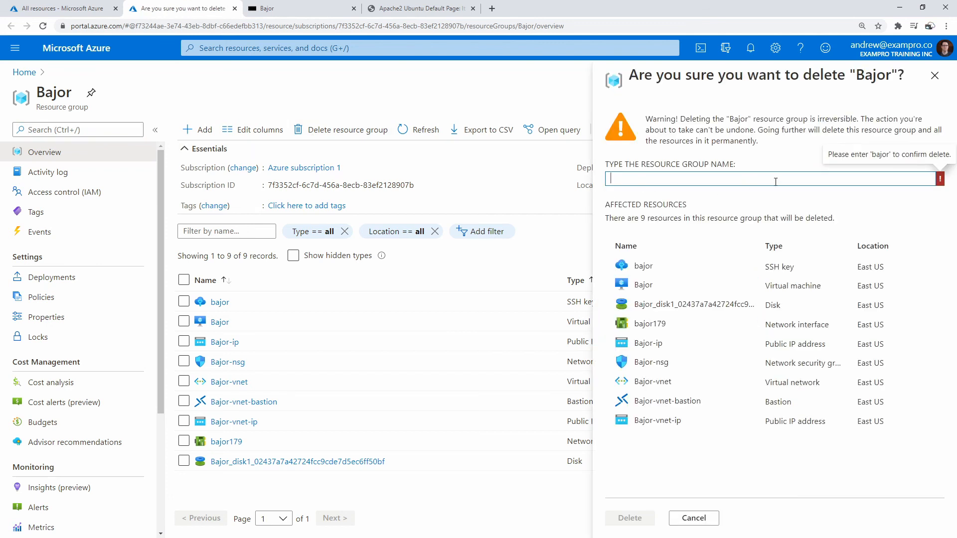
text(bajor)
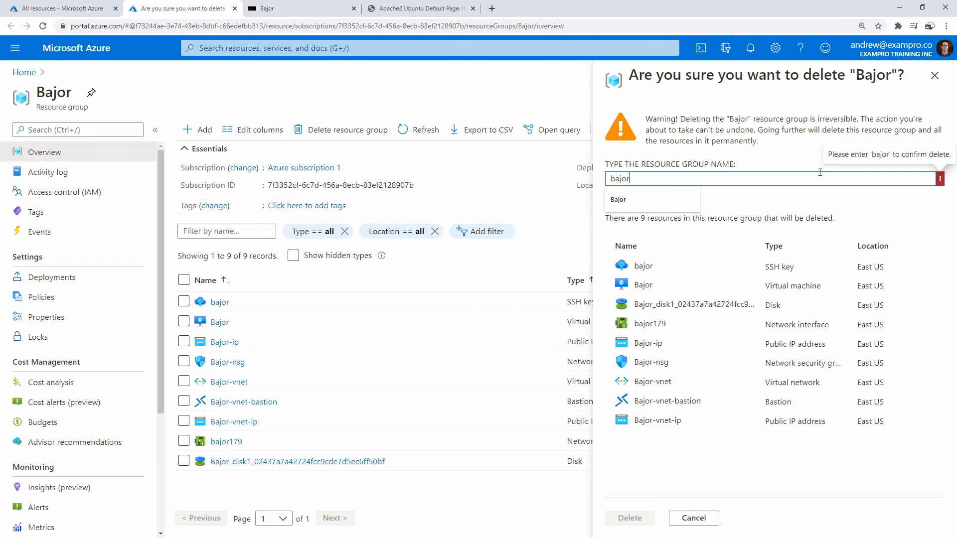
click(704, 464)
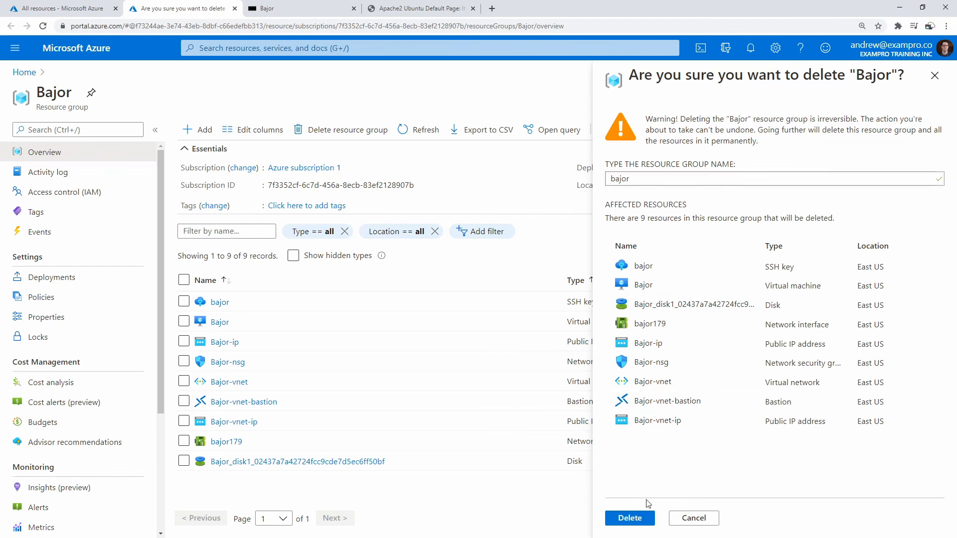
click(637, 521)
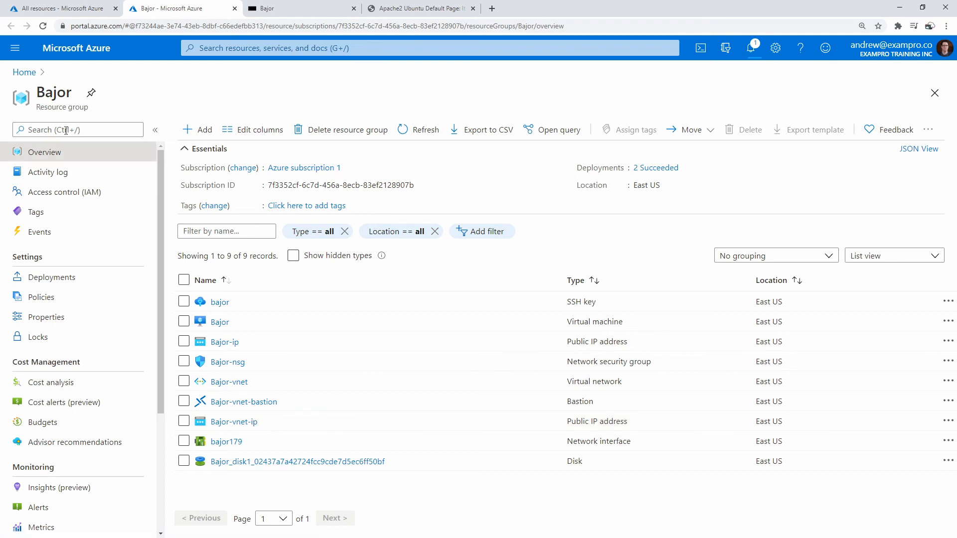
- Open and refresh the list of all resources to check the deletion, and return to the portal's home page
click(19, 59)
click(63, 173)
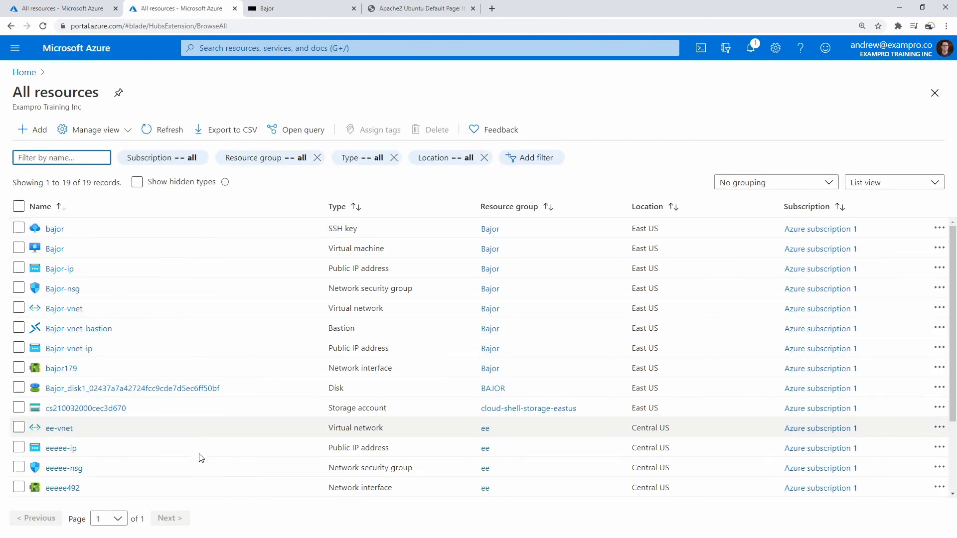
click(170, 131)
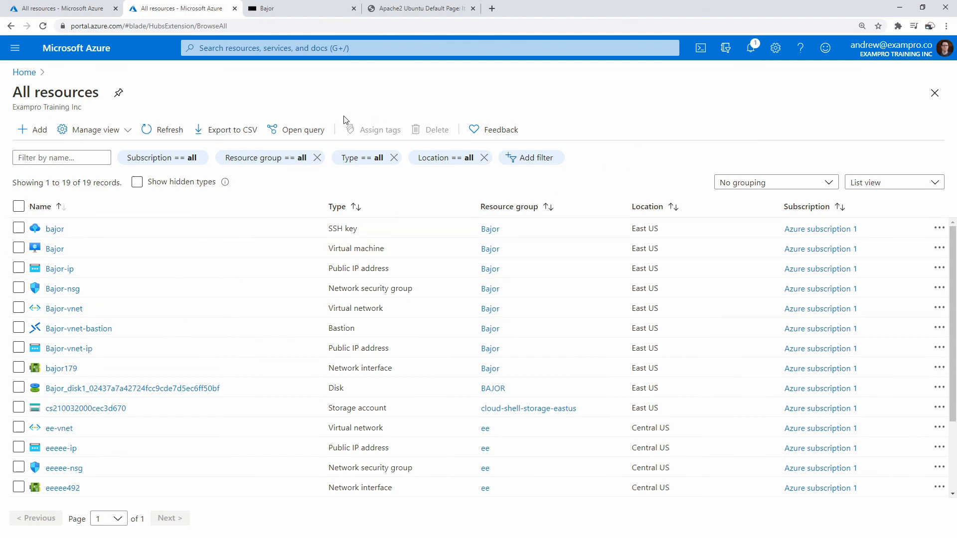
click(100, 50)
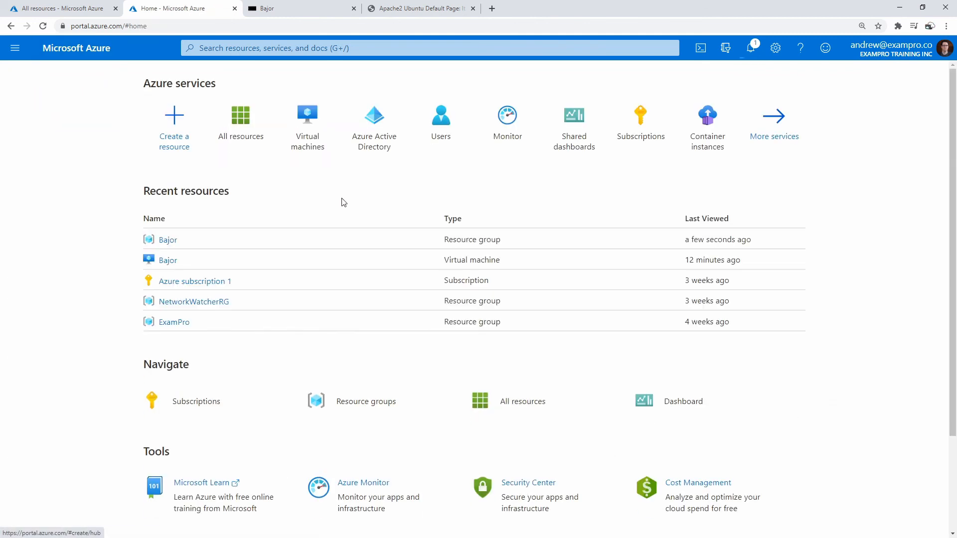